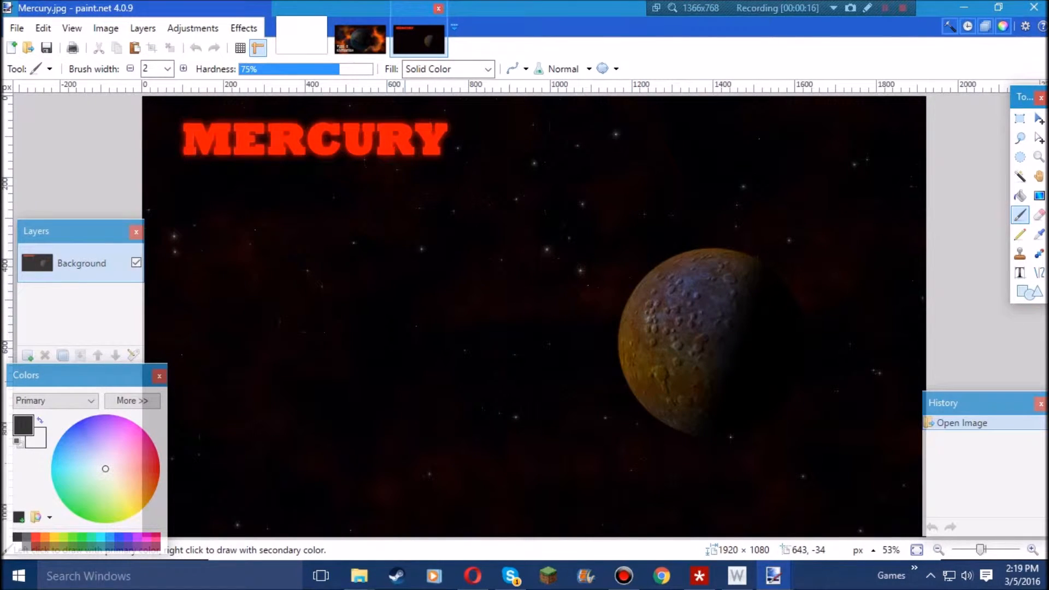
Close the Mercury.jpg and Type II Civilization.jpg images and set the blank image's canvas size to 1000 × 1000 pixels.
key("ctrl+w")
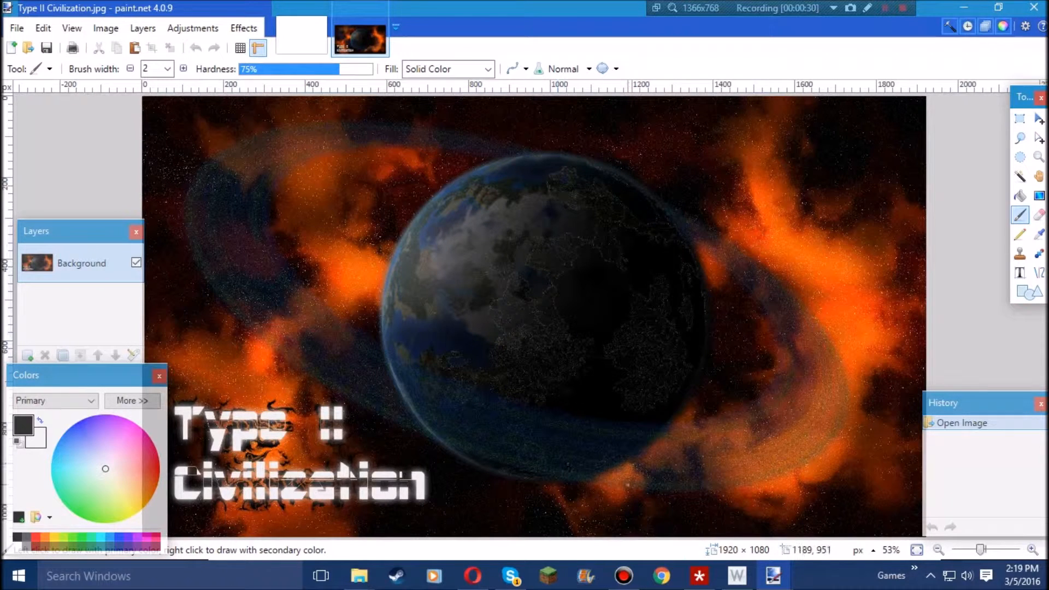
key("ctrl+w")
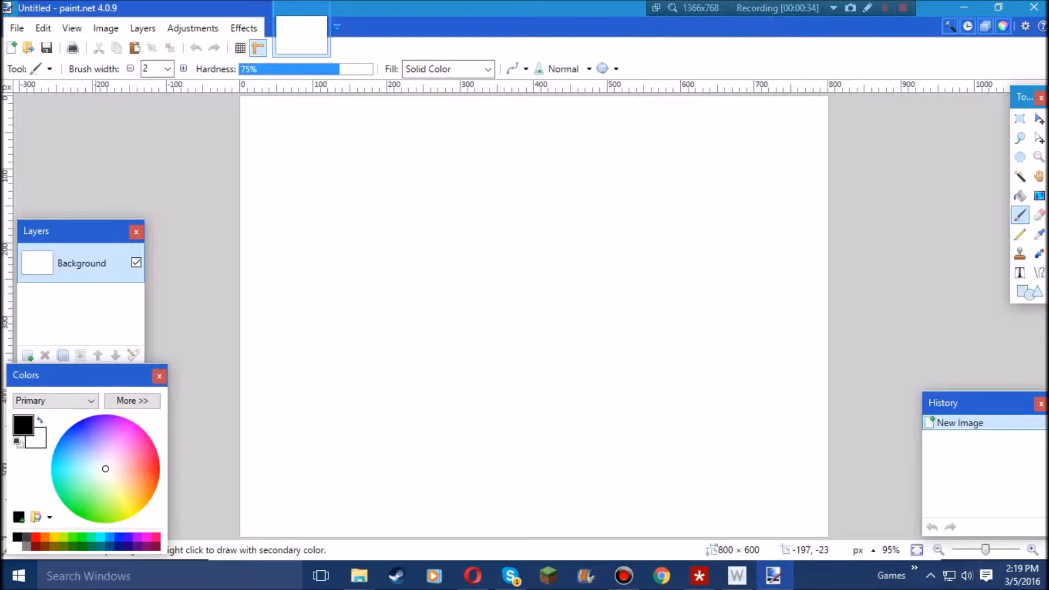
left_click(105, 28)
left_click(139, 80)
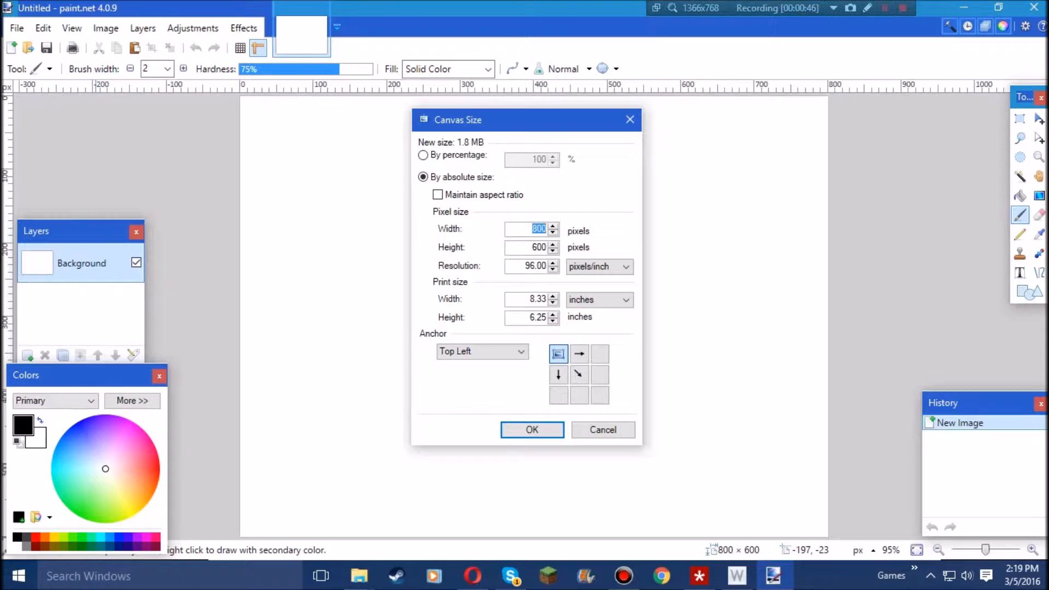
type("1000")
key("Tab")
type("1000")
key("Return")
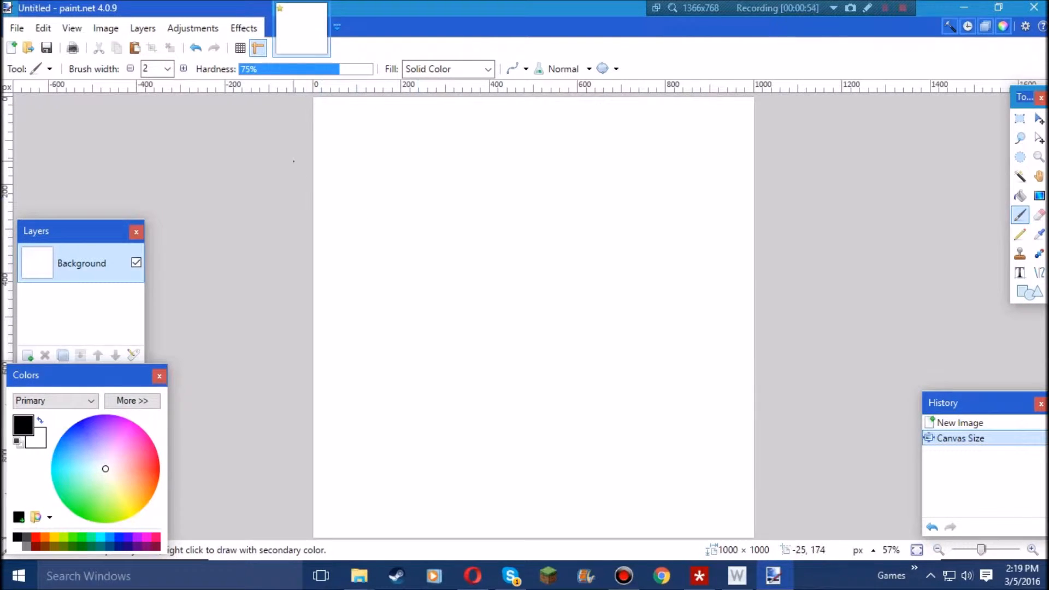
left_click(244, 28)
mouse_move(264, 199)
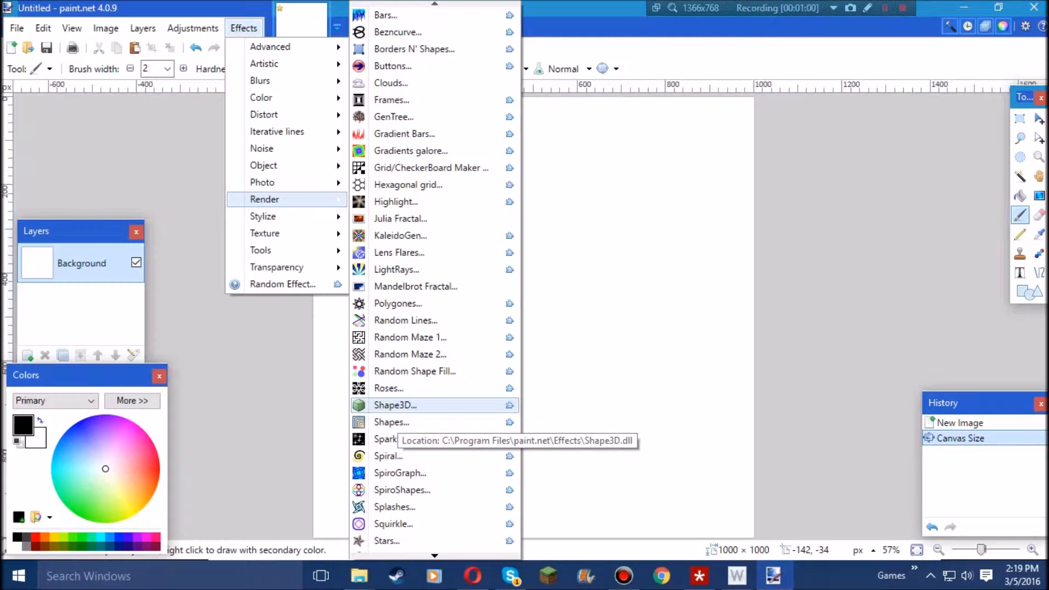
mouse_move(260, 81)
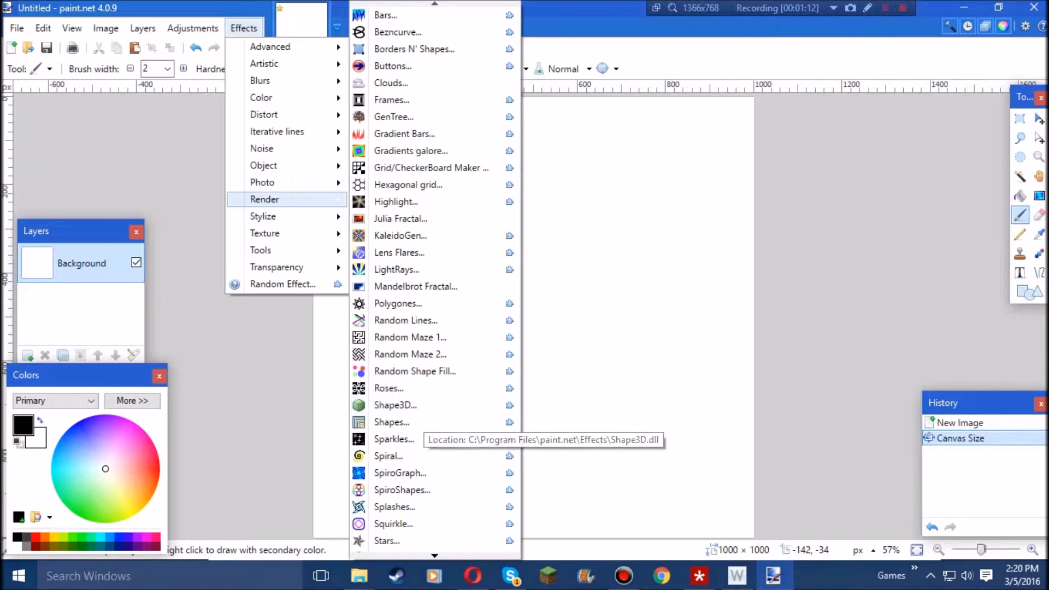
left_click(243, 28)
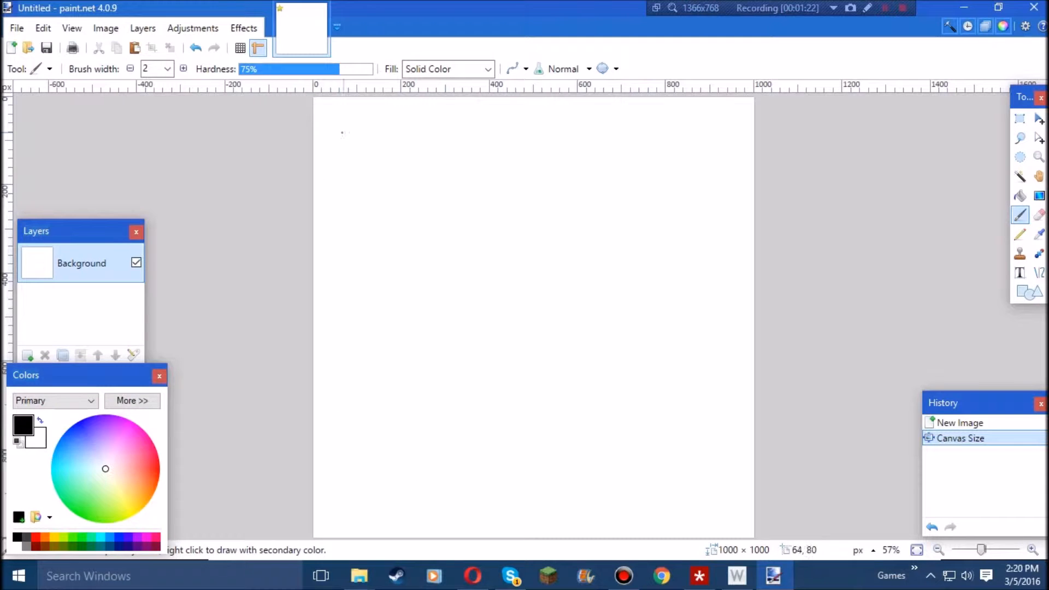
left_click(244, 28)
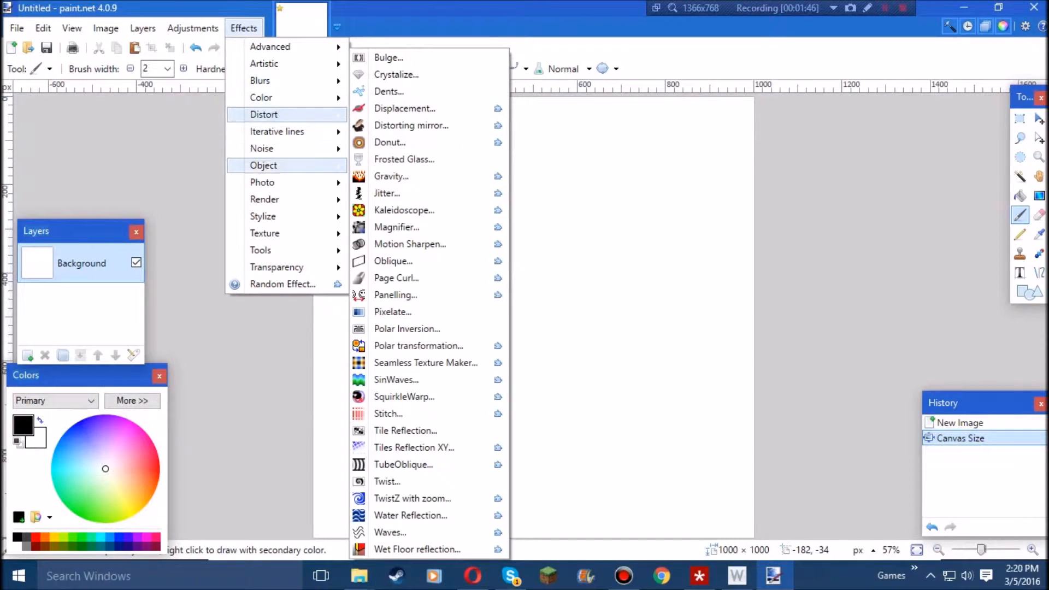
mouse_move(265, 199)
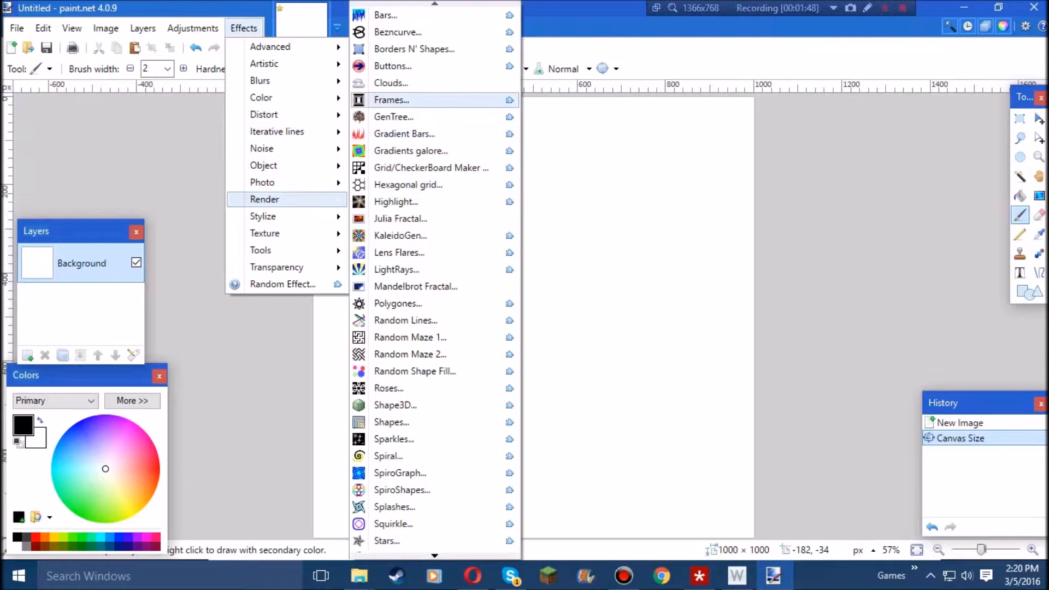
left_click(391, 82)
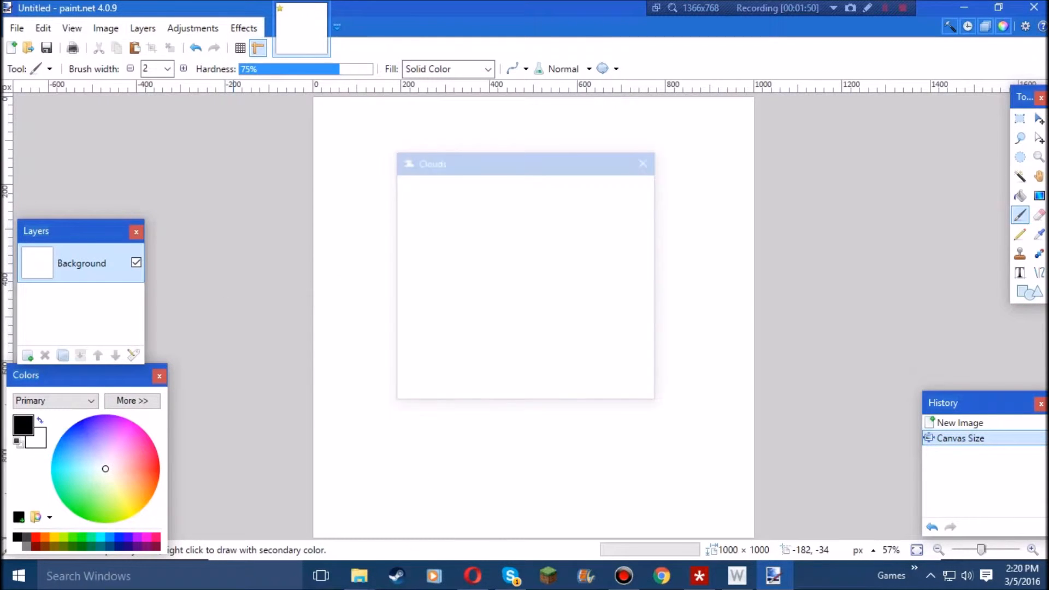
left_click_drag(545, 166, 440, 162)
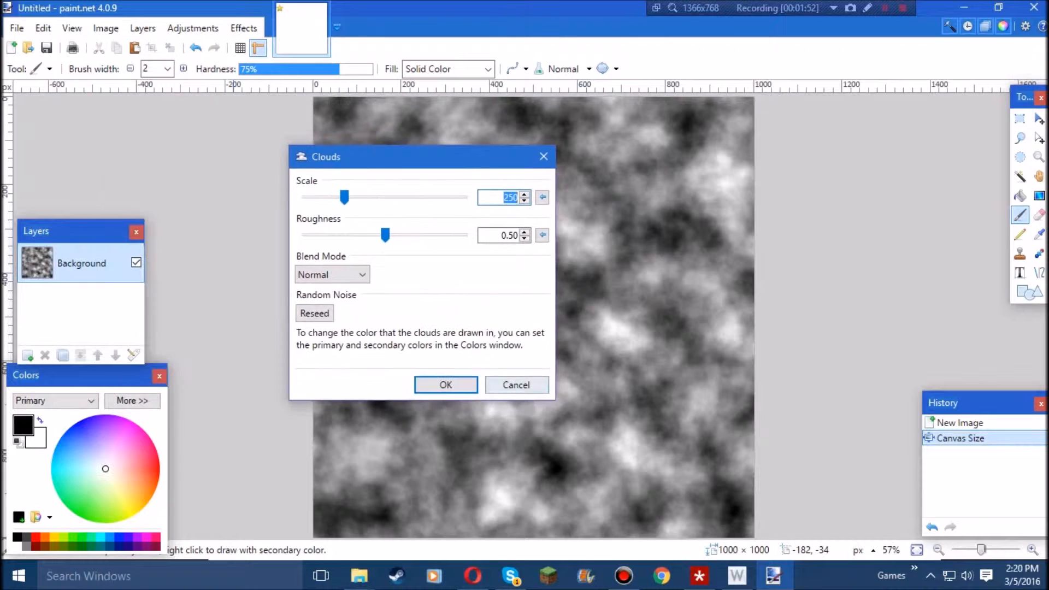
left_click(517, 385)
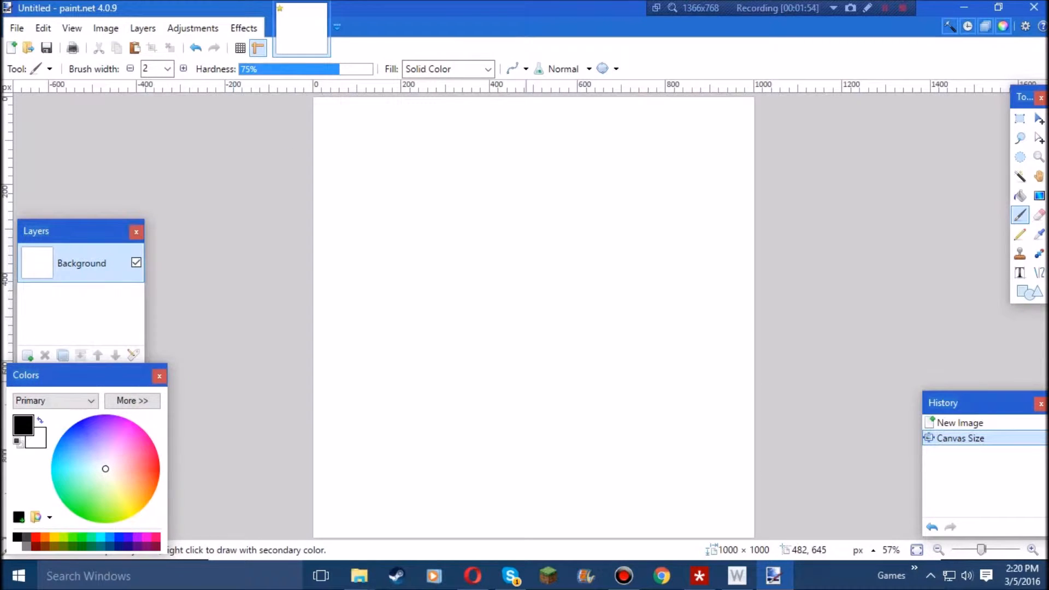
Set the primary colour to a dark green with hue 112, saturation 100 and value 33.
mouse_move(112, 464)
left_mouse_down()
mouse_move(91, 521)
mouse_move(81, 517)
left_mouse_up()
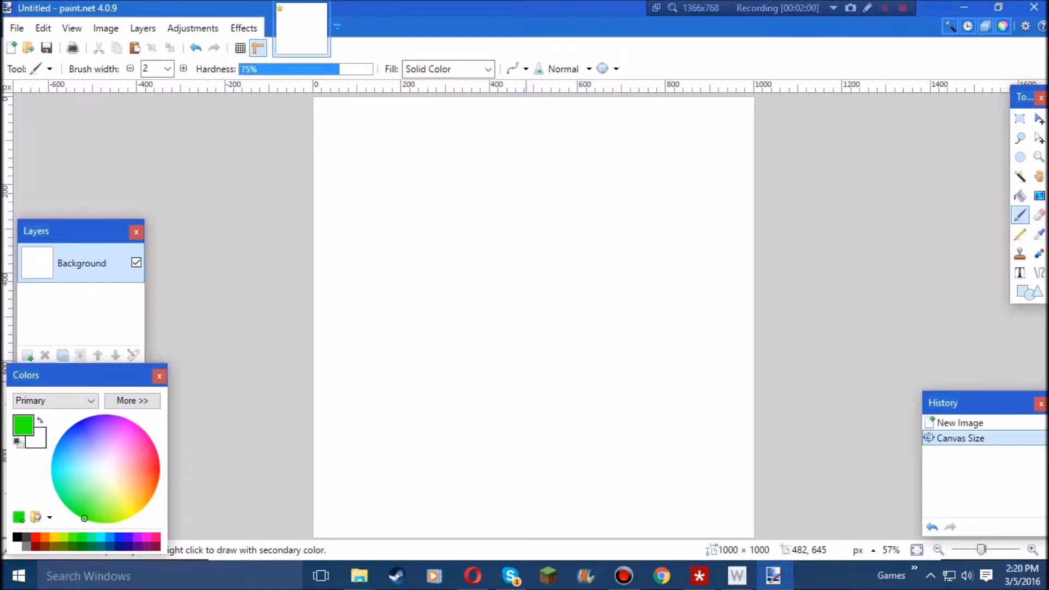
left_click(133, 400)
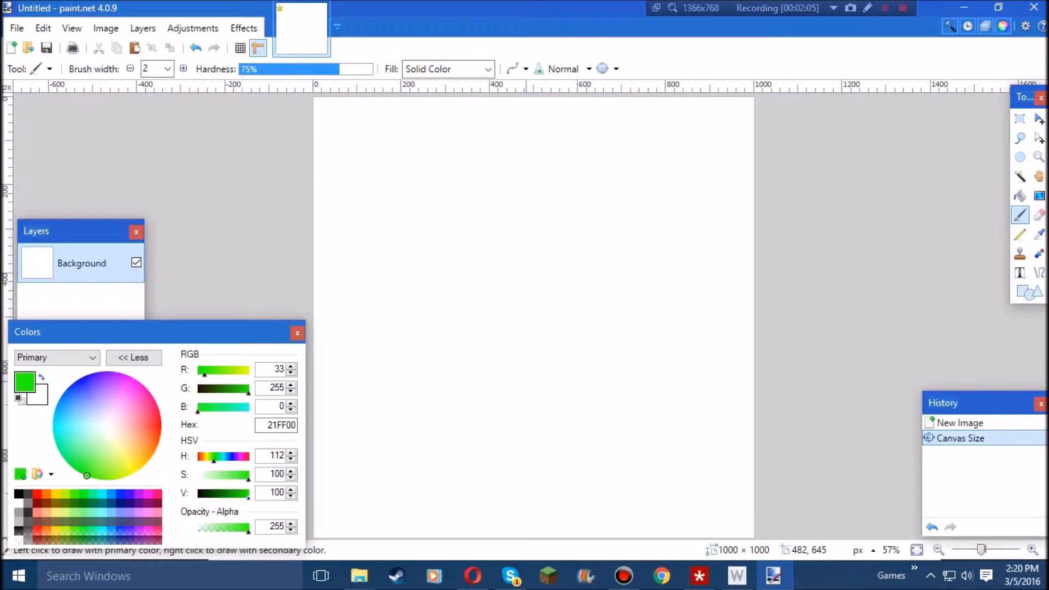
left_click_drag(248, 493, 215, 493)
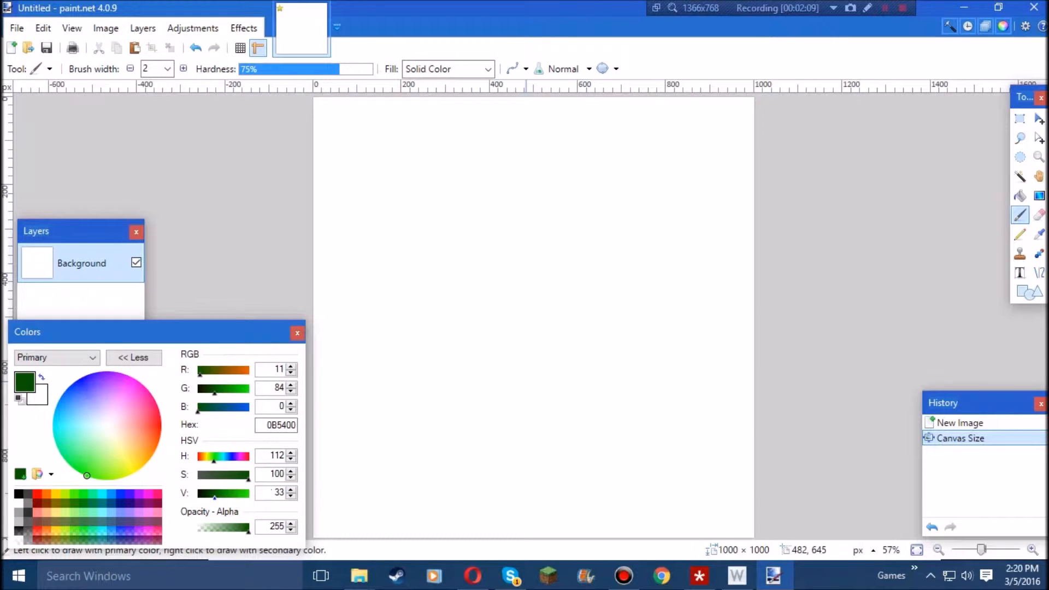
Set the secondary colour to a dark reddish brown by darkening the orange FF4C00.
key("c")
mouse_move(107, 425)
left_mouse_down()
mouse_move(100, 416)
mouse_move(79, 441)
mouse_move(160, 418)
mouse_move(158, 442)
left_mouse_up()
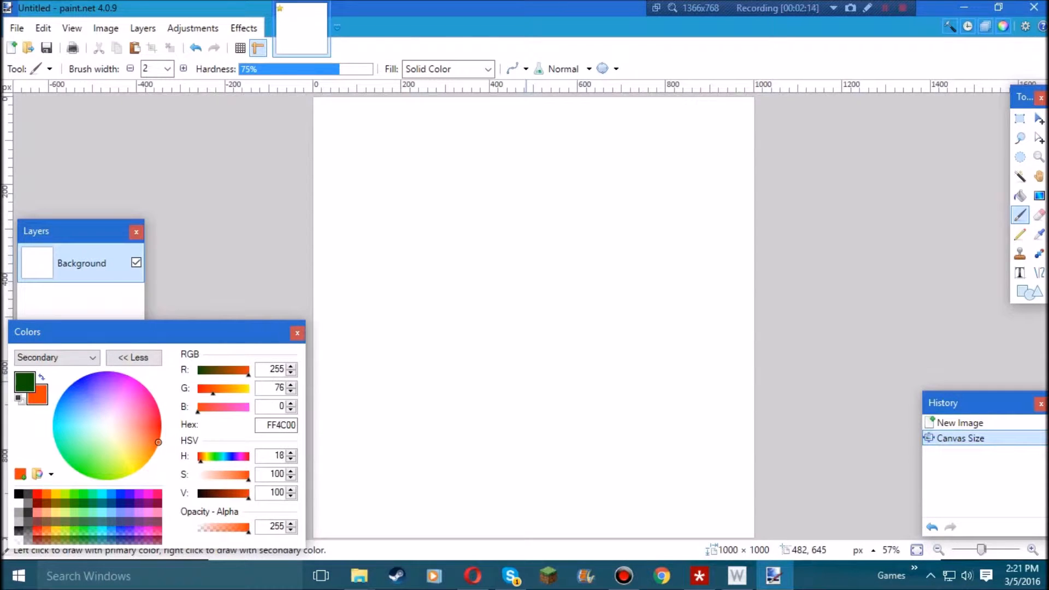
left_click(214, 493)
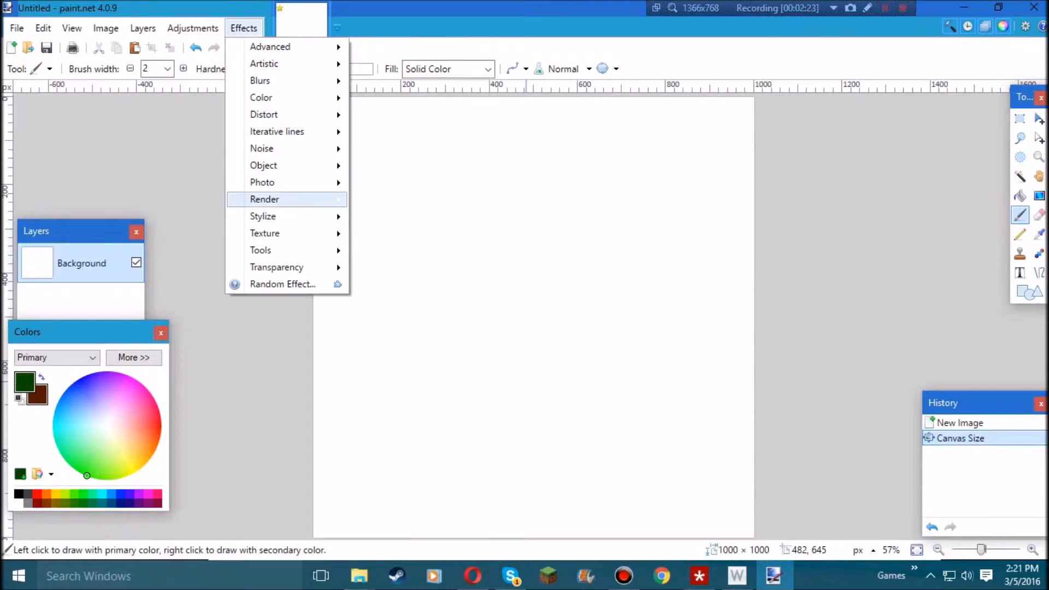
Render Clouds over the background layer in the two chosen colours with scale 138 and roughness 1.00.
mouse_move(287, 199)
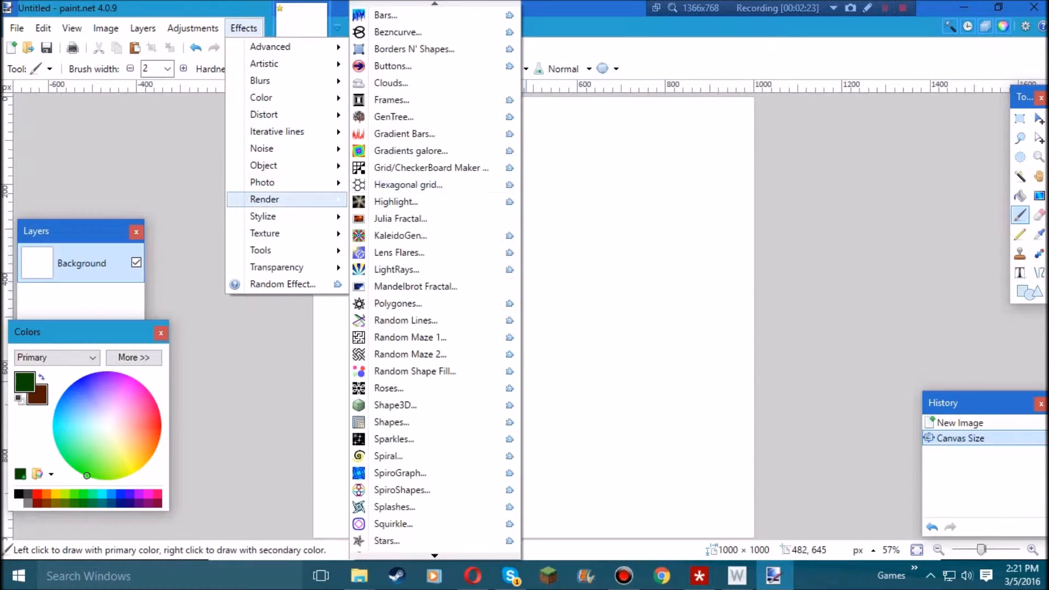
left_click(391, 83)
left_click_drag(523, 155, 176, 148)
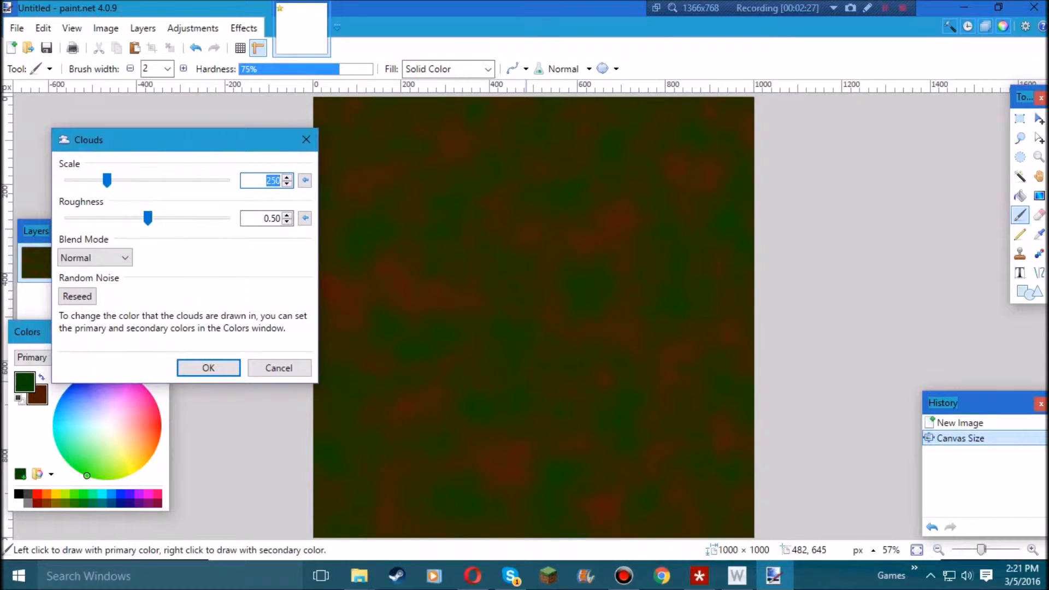
left_click_drag(148, 218, 227, 218)
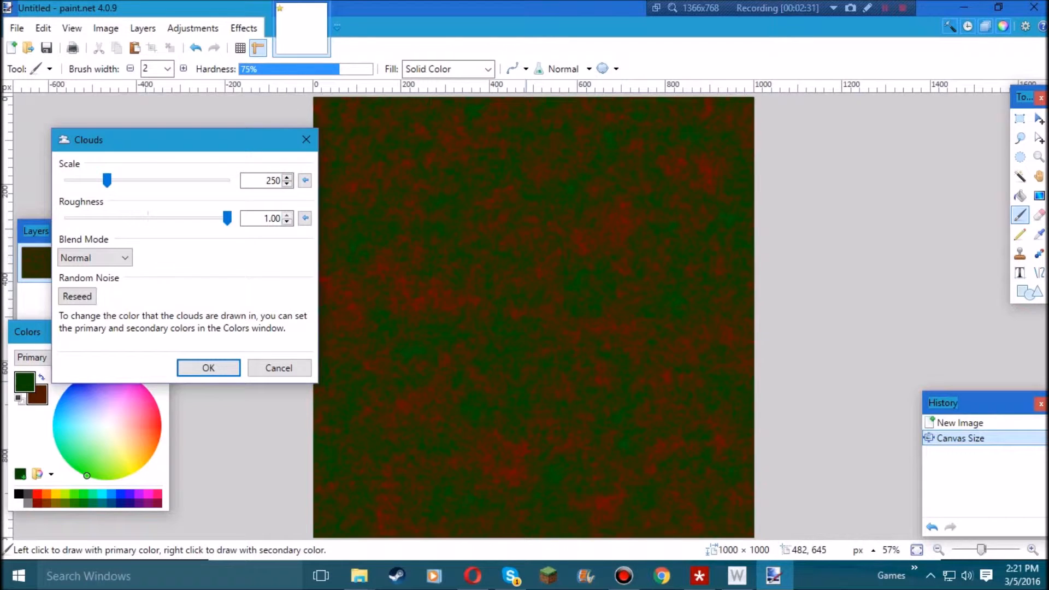
left_click_drag(233, 148, 226, 156)
mouse_move(100, 188)
left_mouse_down()
mouse_move(111, 187)
mouse_move(90, 188)
left_mouse_up()
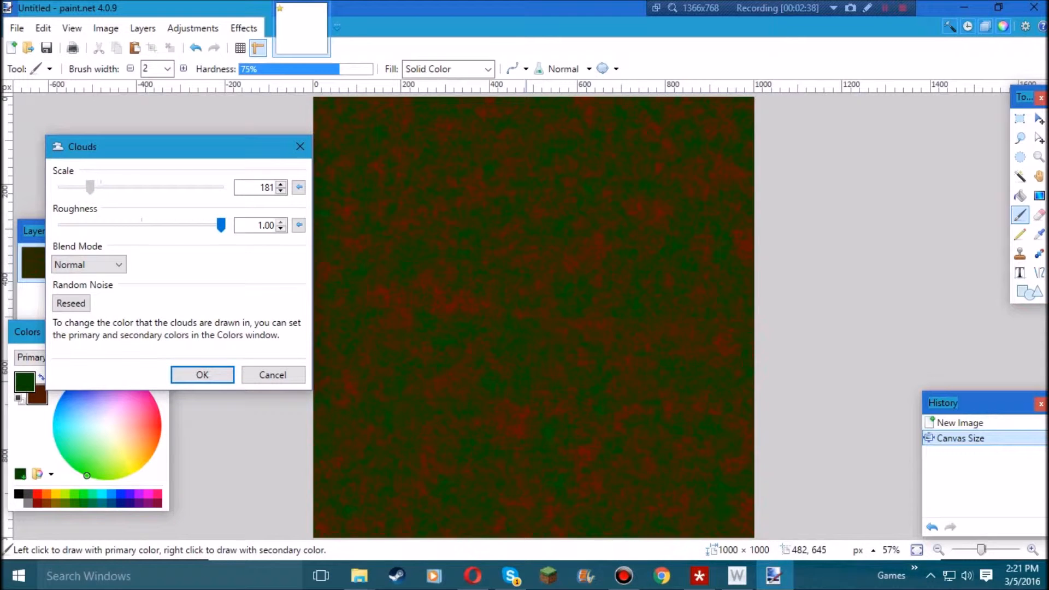
left_click_drag(91, 188, 83, 187)
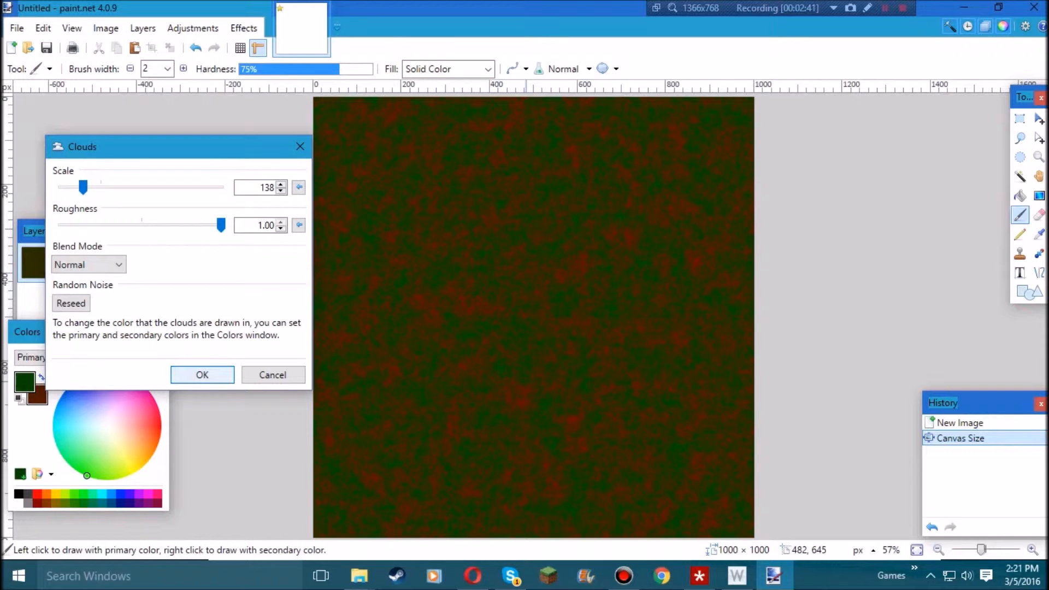
left_click(202, 375)
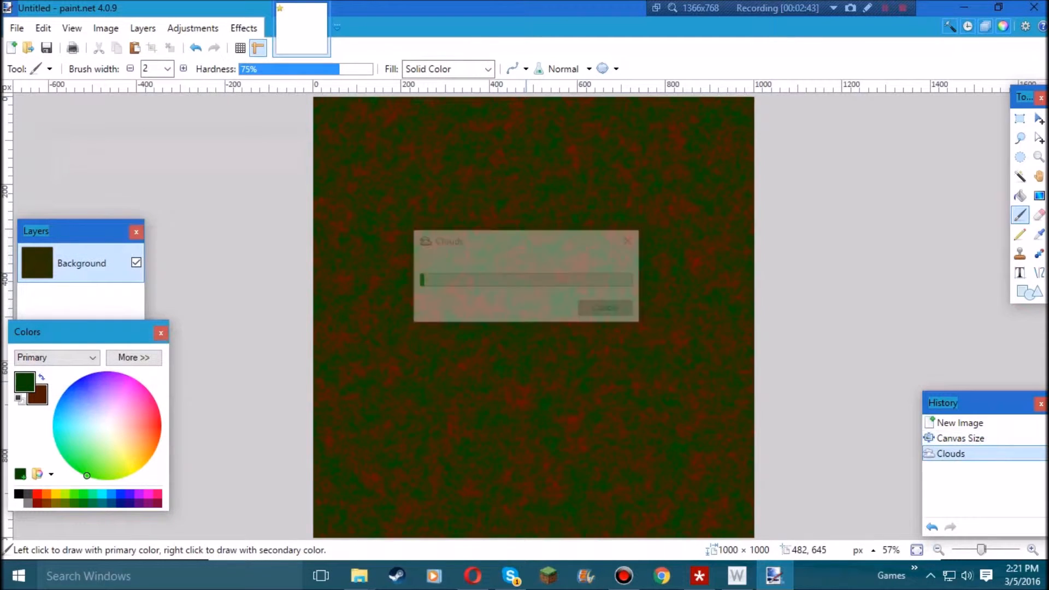
Open the Displacement effect for the cloud texture and move its dialog clear of the canvas.
left_click(244, 28)
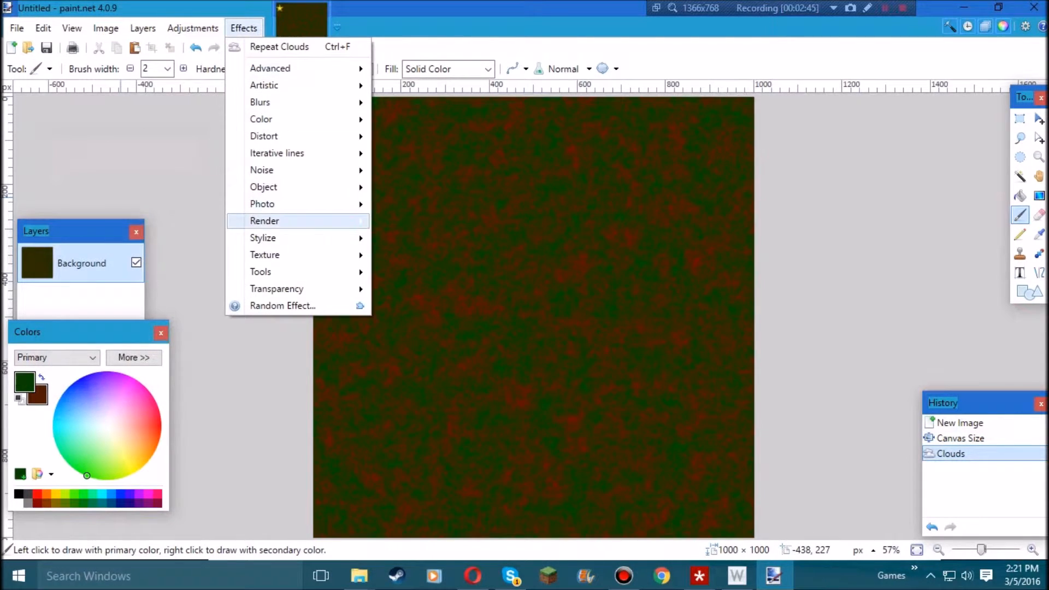
mouse_move(284, 220)
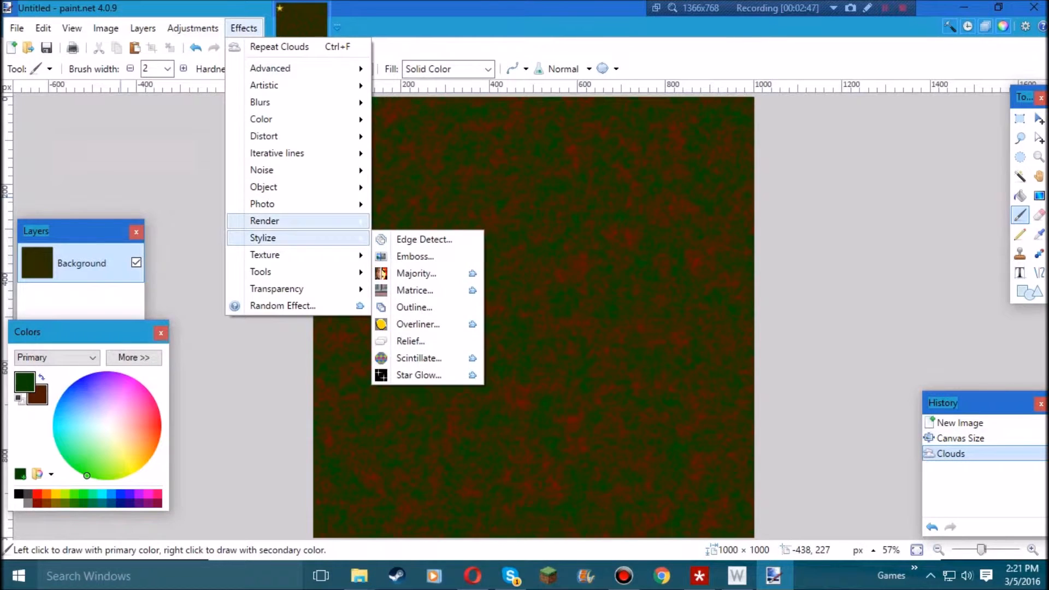
mouse_move(273, 136)
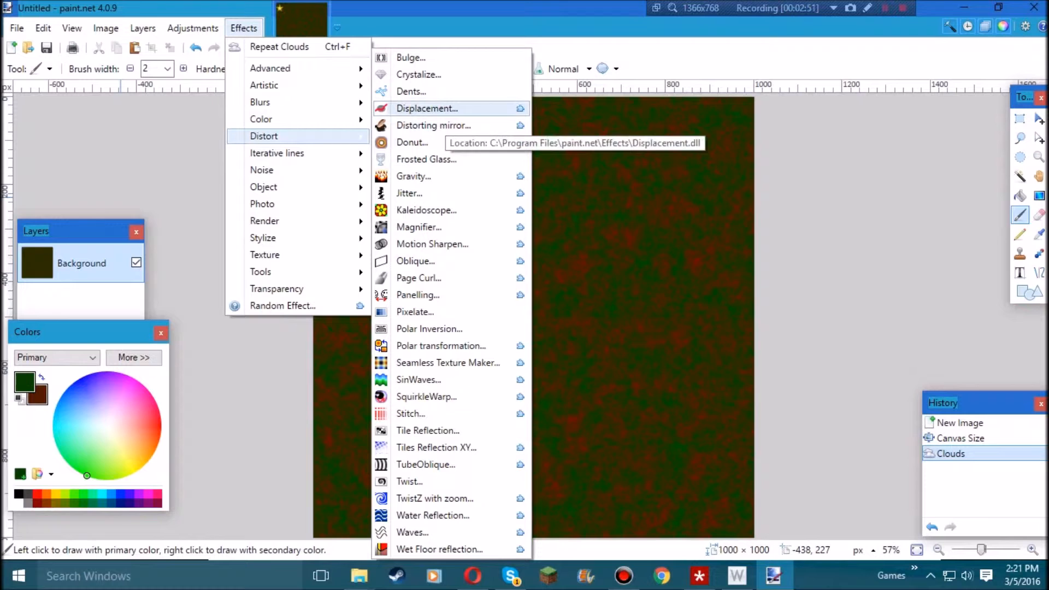
left_click(432, 108)
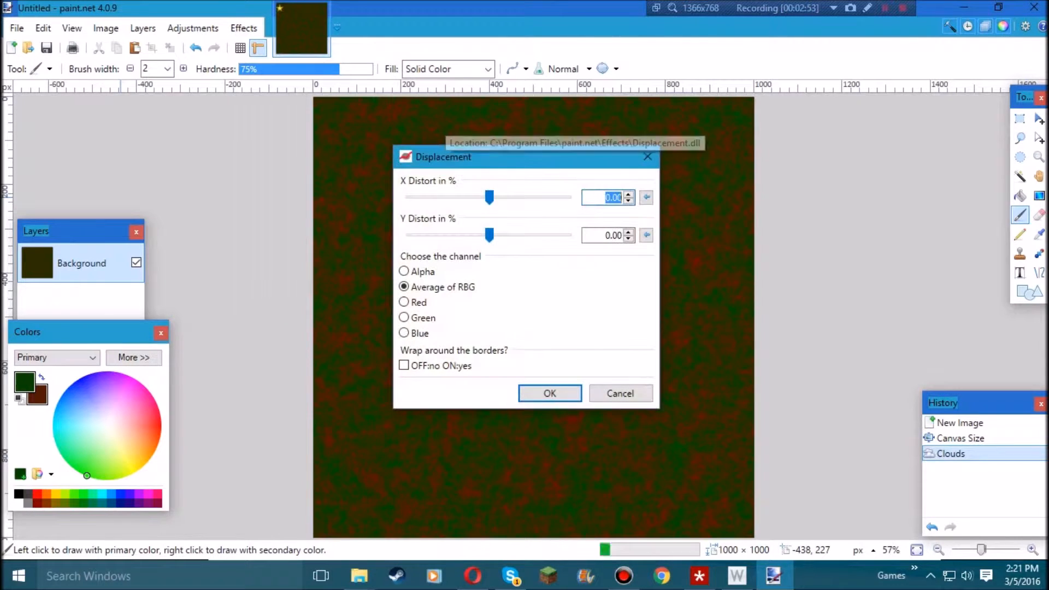
left_click_drag(519, 157, 141, 99)
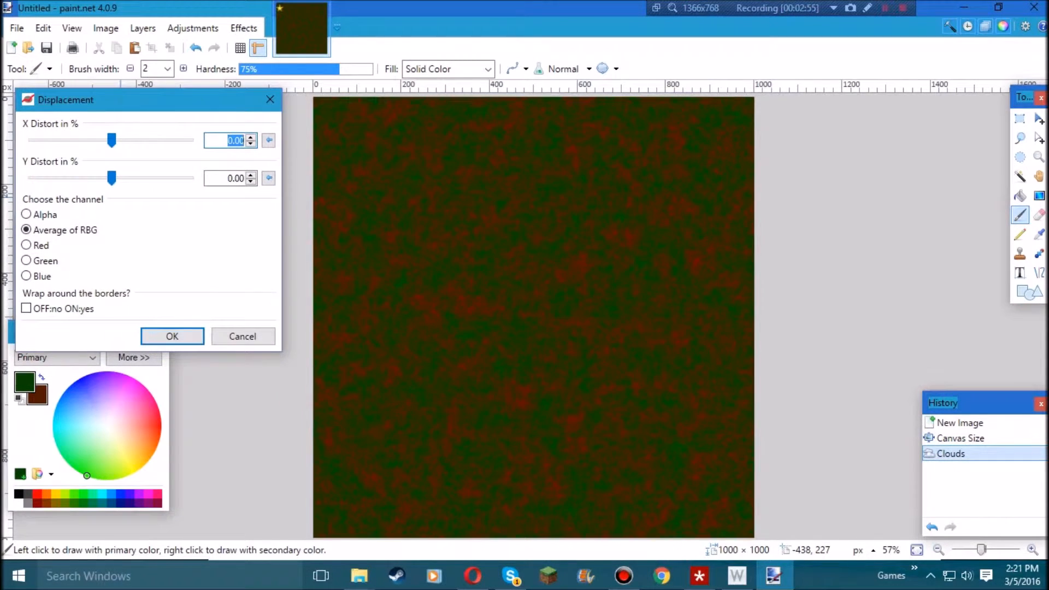
Try stronger displacement of the texture, up to 111.65% X distort and 150.49% Y distort with the Red channel.
left_click_drag(111, 140, 114, 141)
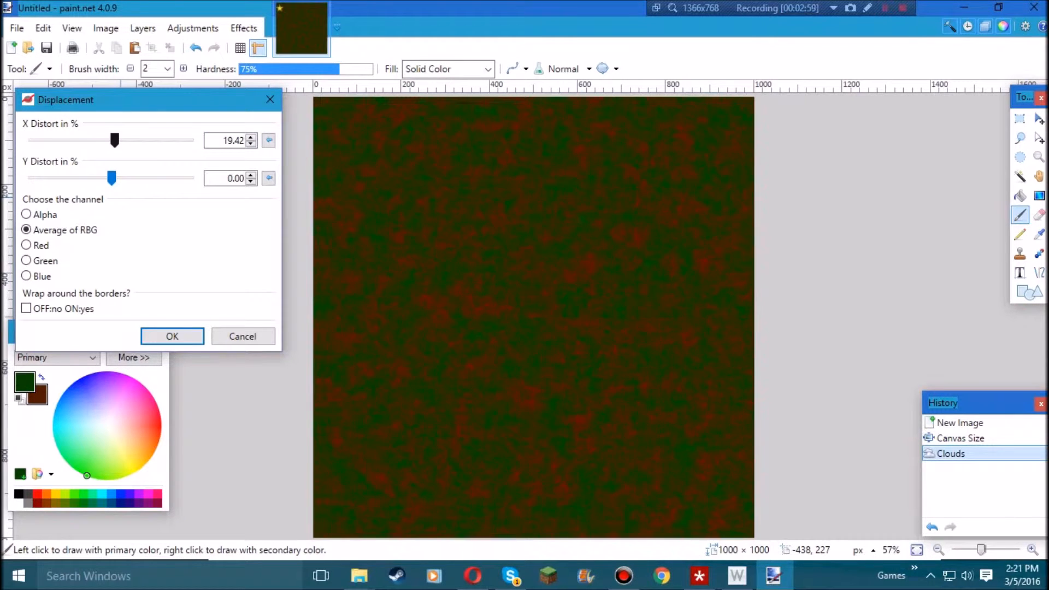
left_click_drag(112, 179, 115, 179)
left_click_drag(115, 140, 117, 140)
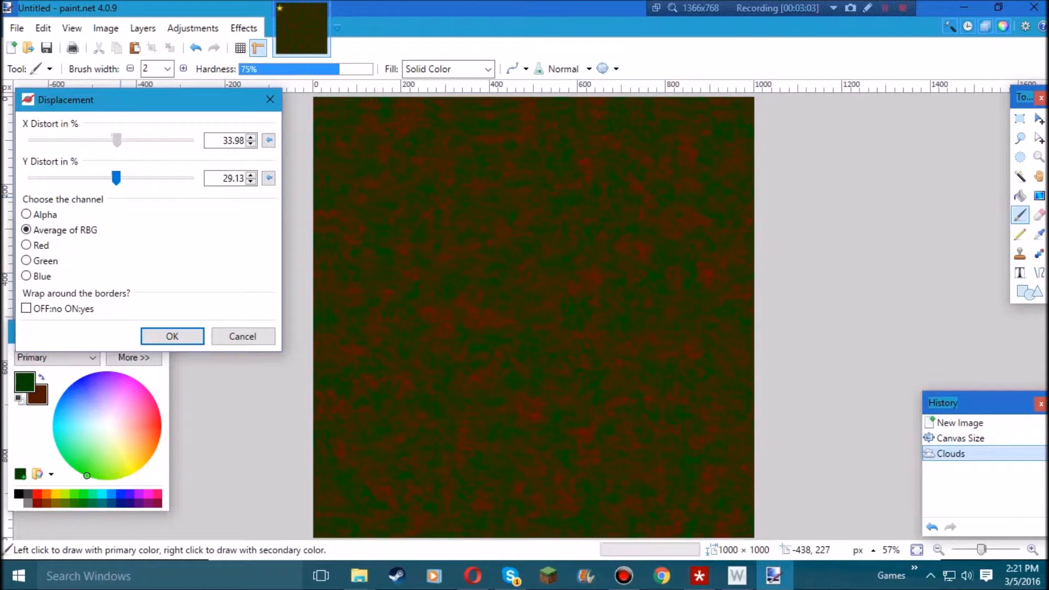
left_click_drag(116, 178, 129, 178)
left_click_drag(116, 140, 124, 140)
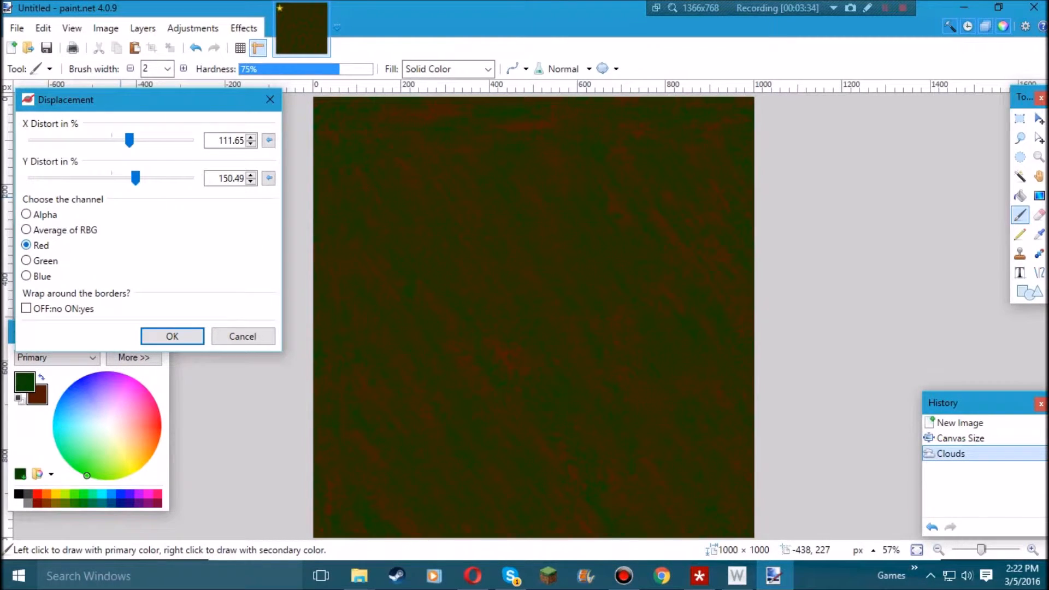
Apply the displacement using the Green channel with X distort 43.69% and Y distort 63.11%.
left_click(26, 261)
left_click_drag(136, 178, 122, 178)
left_click_drag(130, 140, 118, 141)
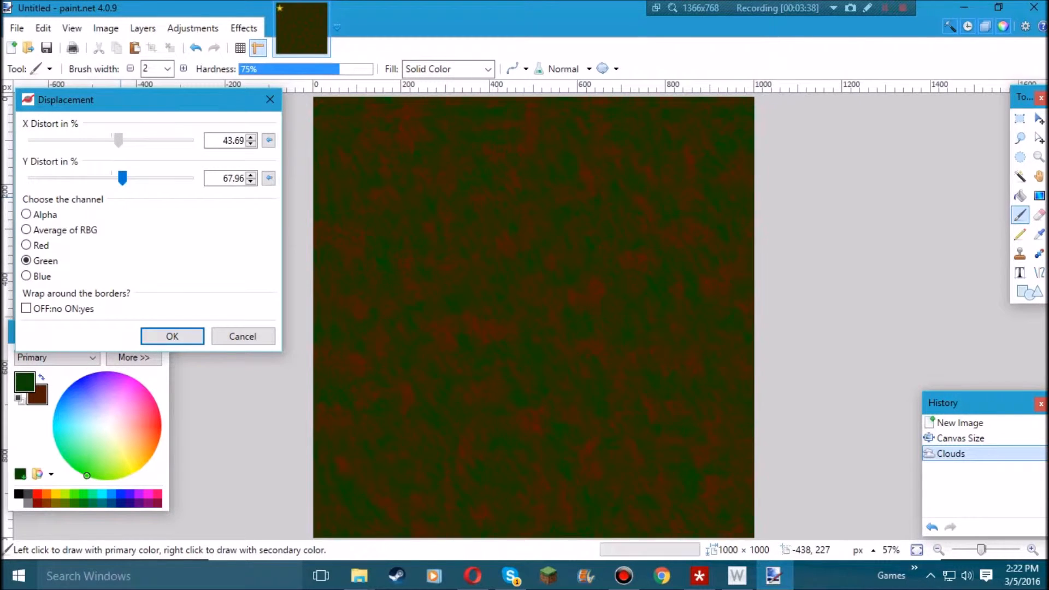
left_click_drag(123, 178, 122, 178)
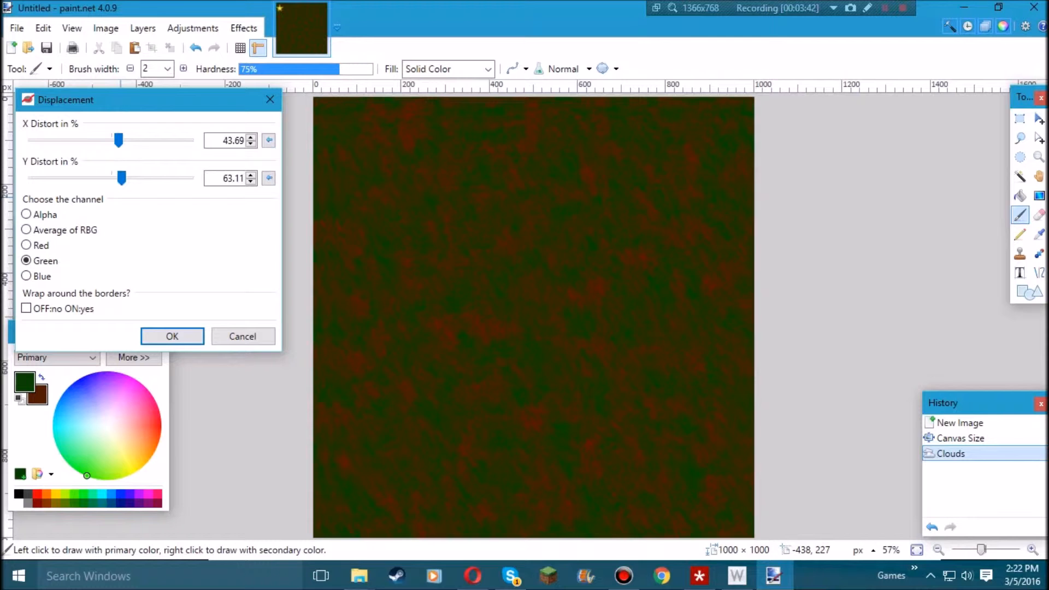
left_click(172, 336)
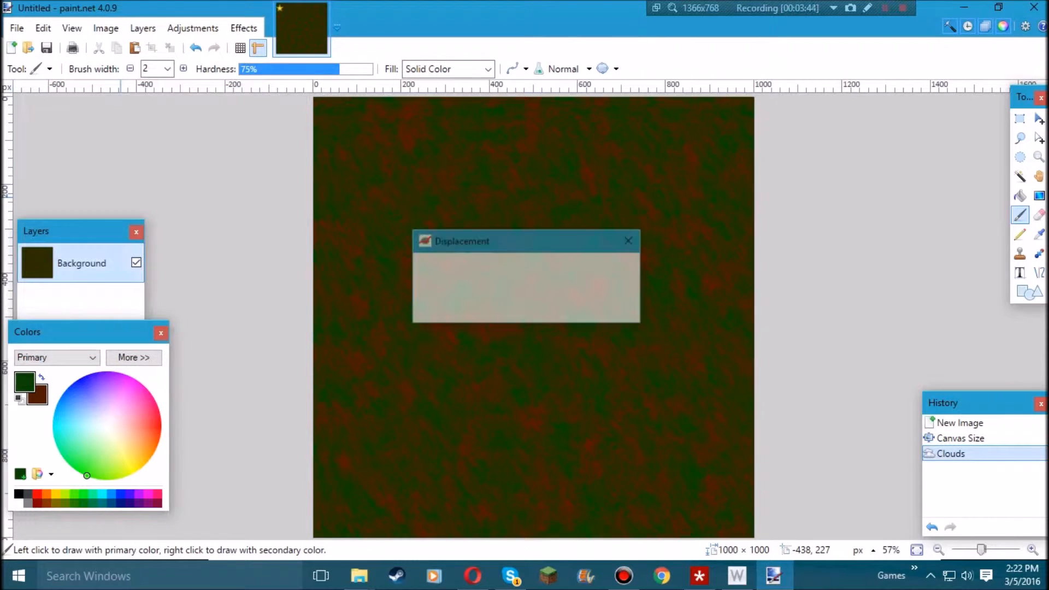
Move the Layers window clear of the Colors window to expose its layer controls.
left_click(120, 295)
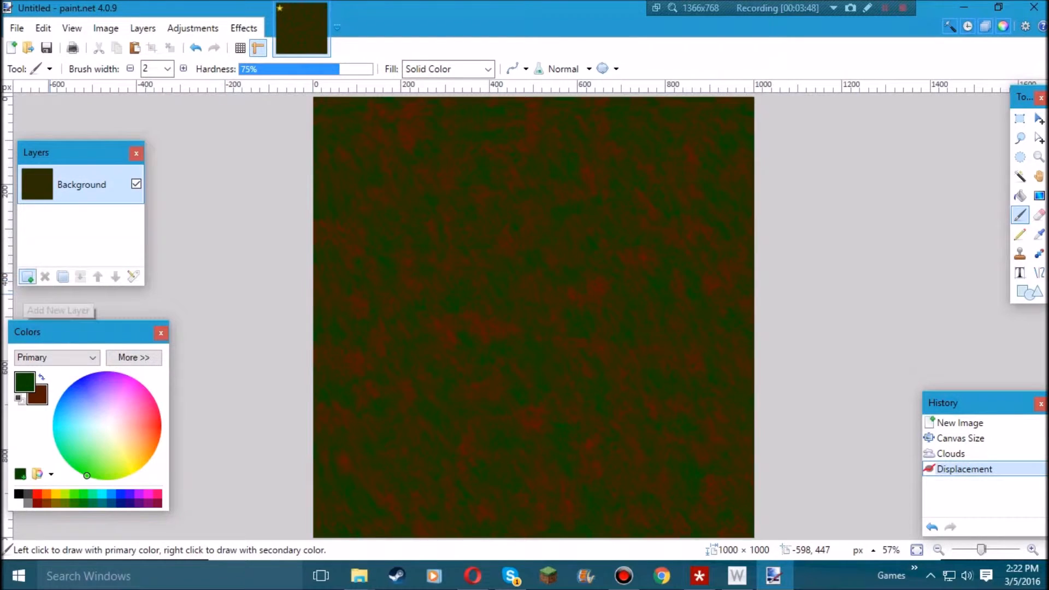
Add a new layer above Background and set the primary color to the medium green 2A7F28.
left_click(27, 277)
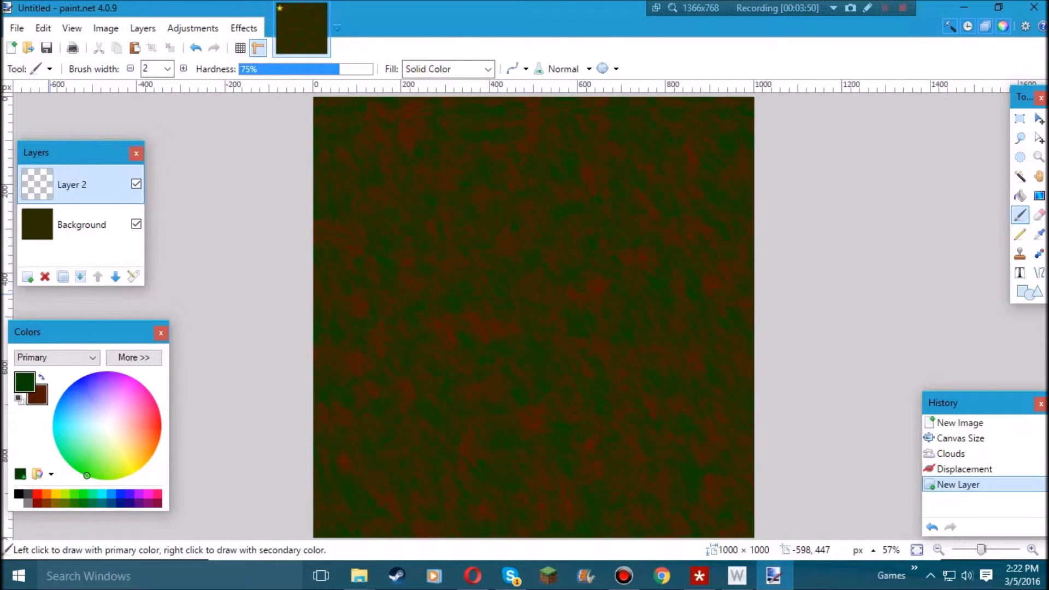
left_click_drag(158, 445, 81, 472)
left_click(134, 358)
mouse_move(248, 476)
left_mouse_down()
mouse_move(233, 475)
mouse_move(224, 493)
left_mouse_up()
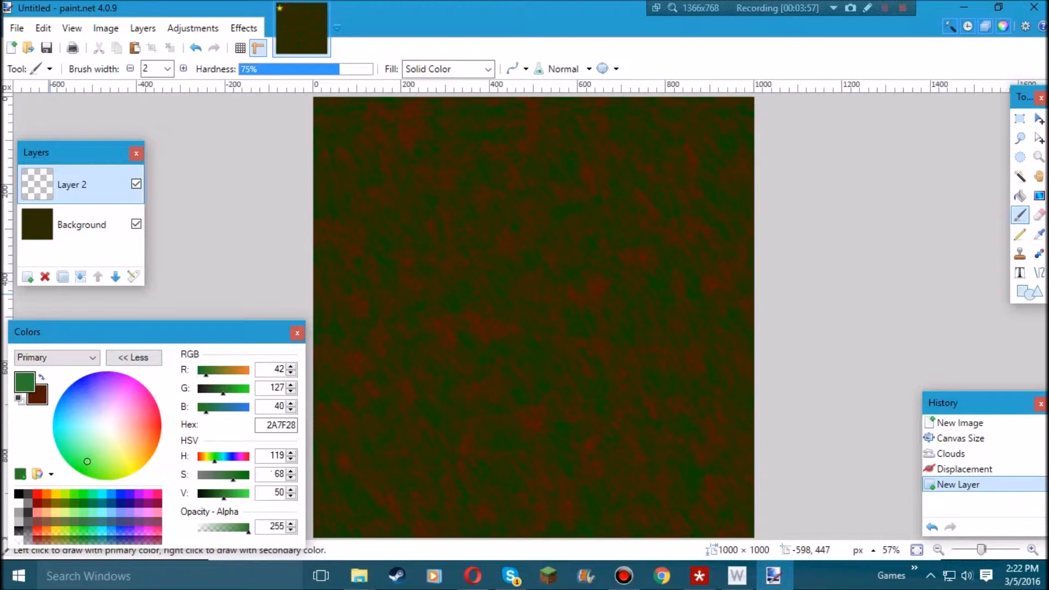
Set the secondary color to black (000000) with an opacity of 0.
key("c")
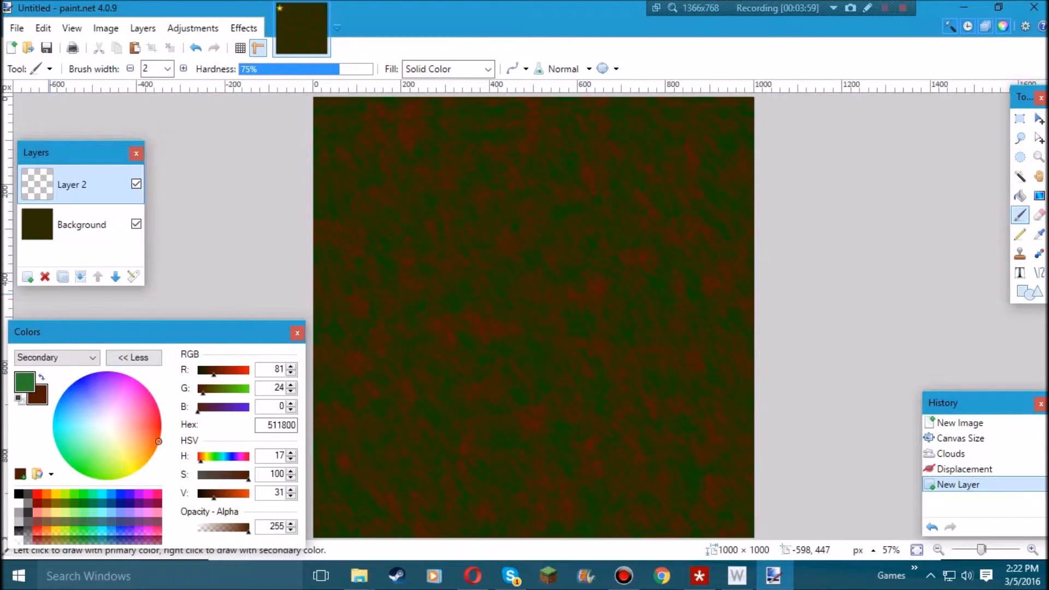
left_click(18, 494)
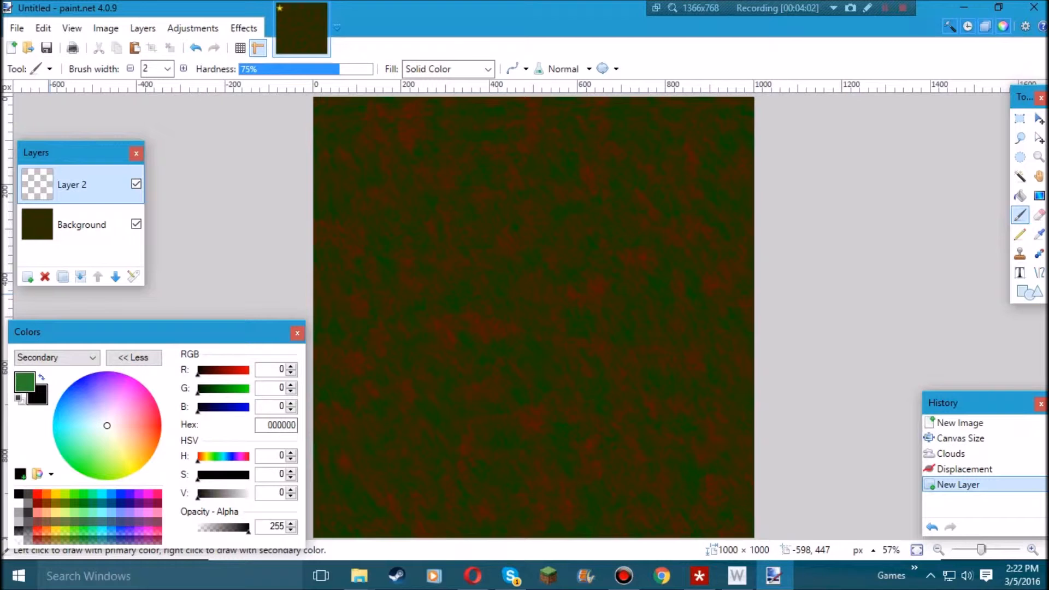
left_click_drag(249, 528, 198, 527)
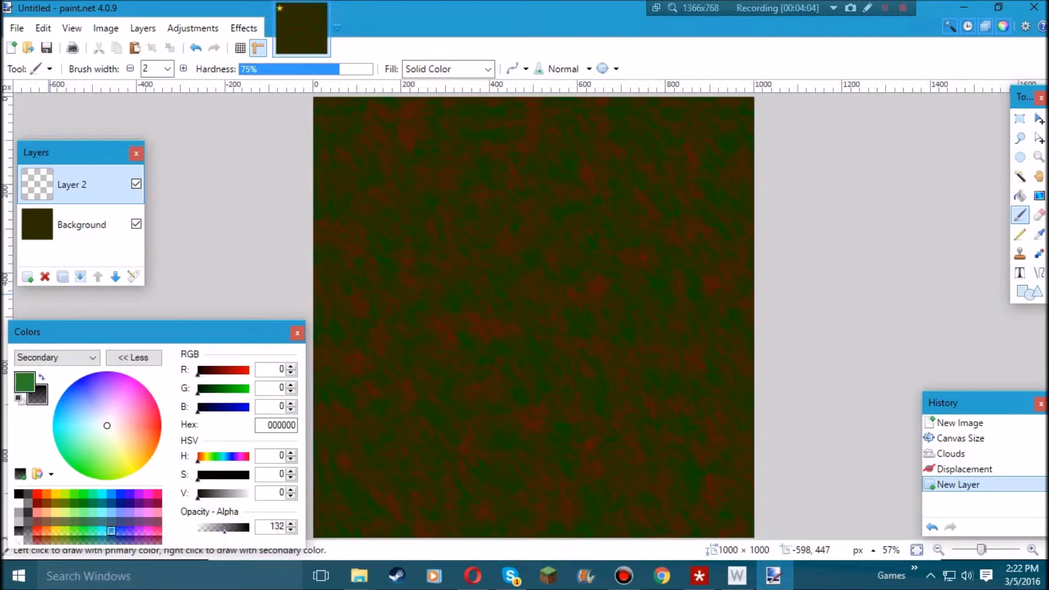
Render Clouds on Layer 2 with scale 298, roughness 0.88 and Normal blend mode.
left_click(244, 28)
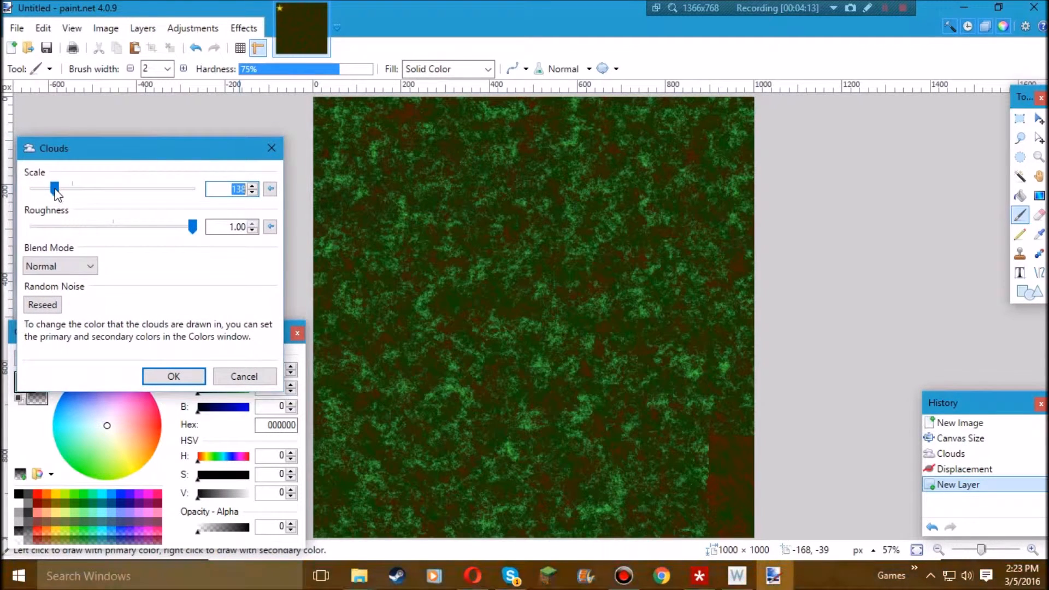
left_click_drag(76, 175, 101, 175)
left_click_drag(213, 213, 194, 214)
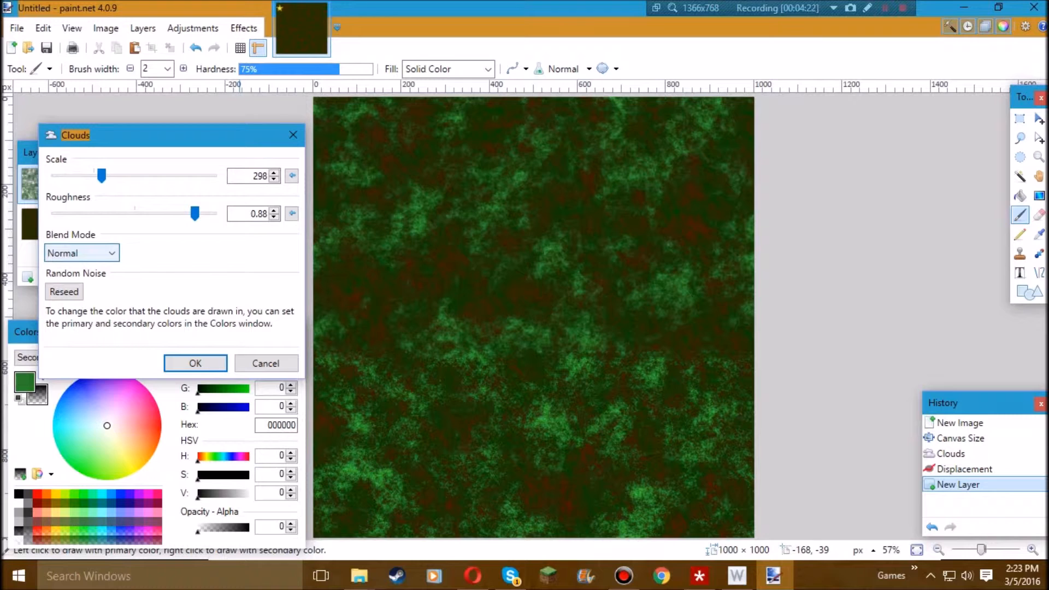
left_click(82, 253)
left_click(82, 253)
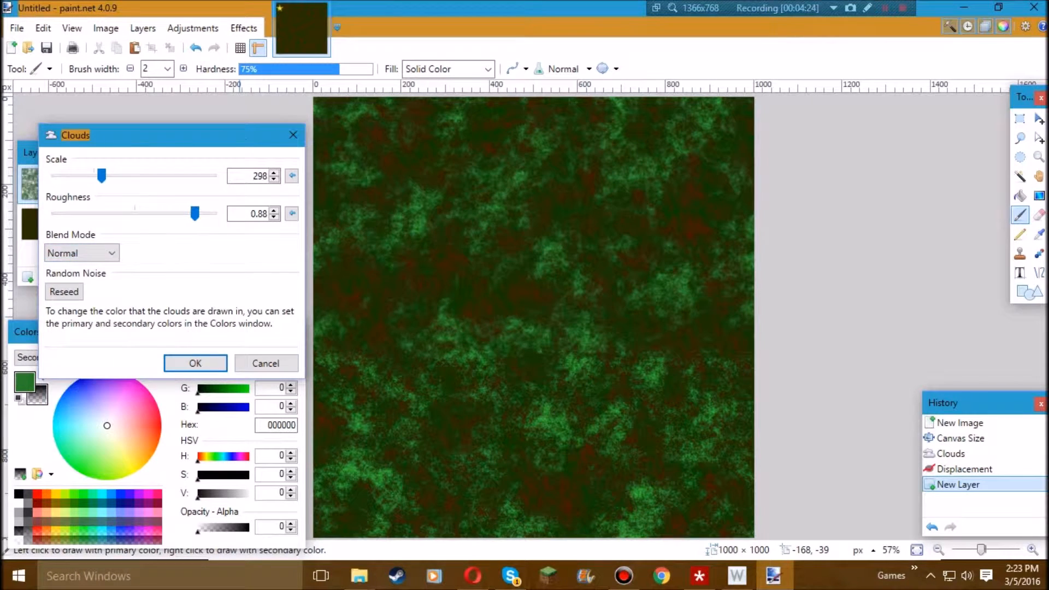
left_click_drag(246, 137, 466, 136)
left_click_drag(385, 135, 128, 139)
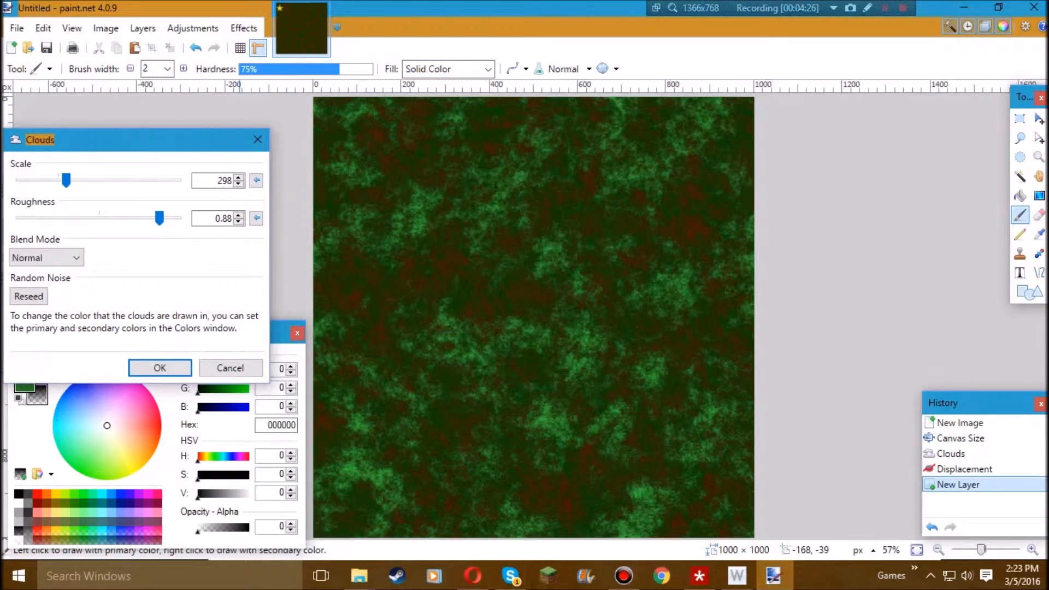
left_click(159, 367)
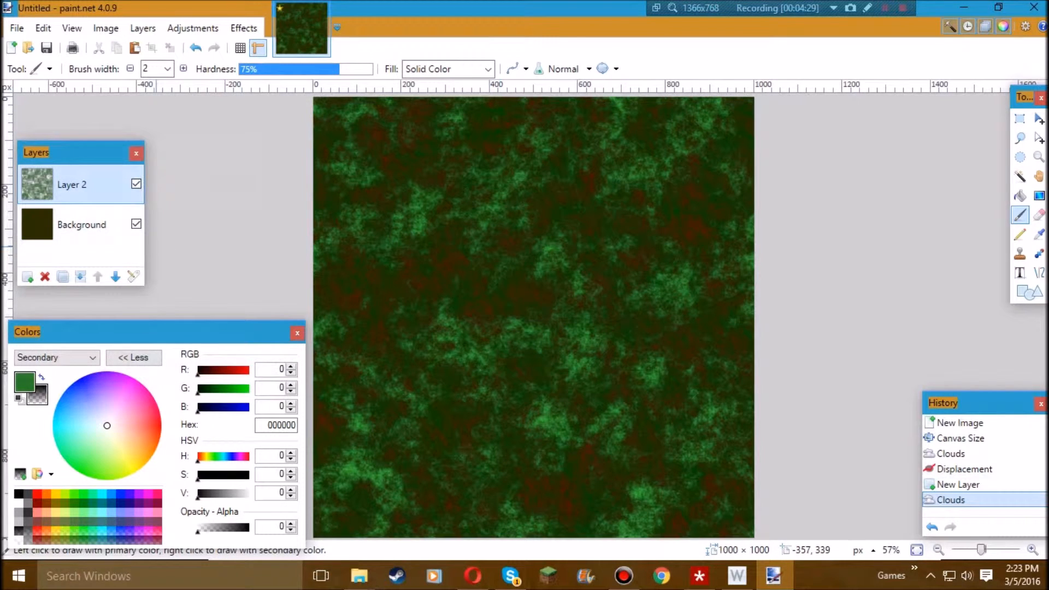
Change Layer 2's blending mode to Overlay in its layer properties.
left_click(133, 276)
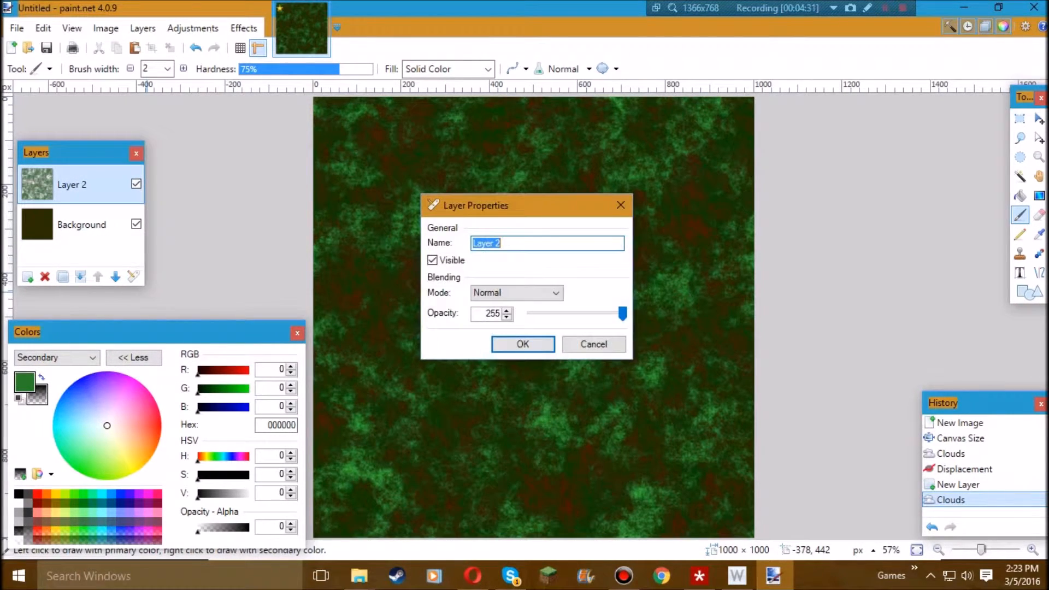
left_click_drag(491, 204, 136, 185)
left_click(162, 271)
left_click(134, 367)
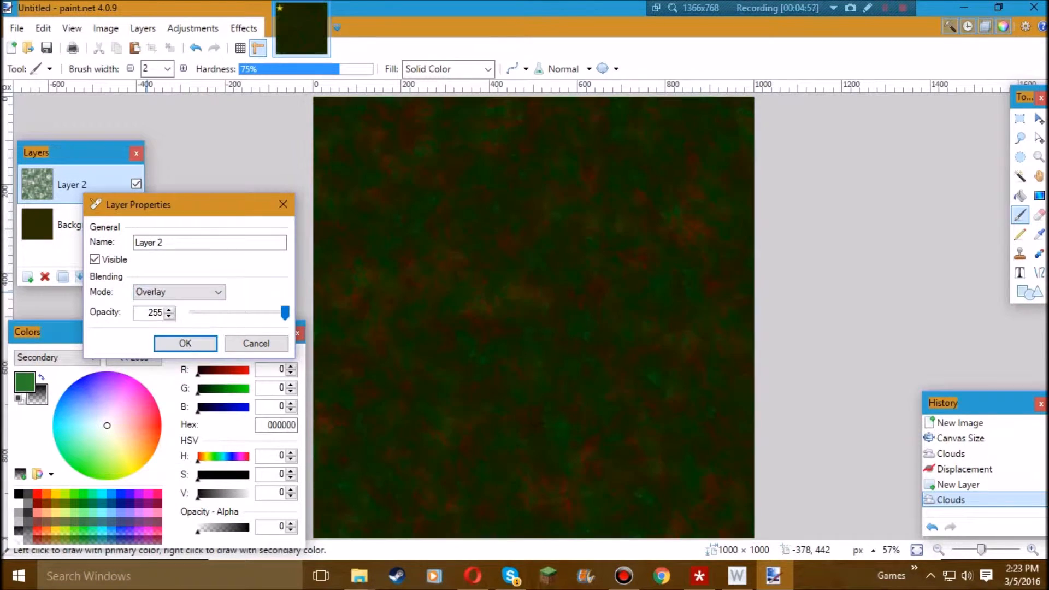
left_click_drag(229, 207, 243, 225)
left_click(197, 360)
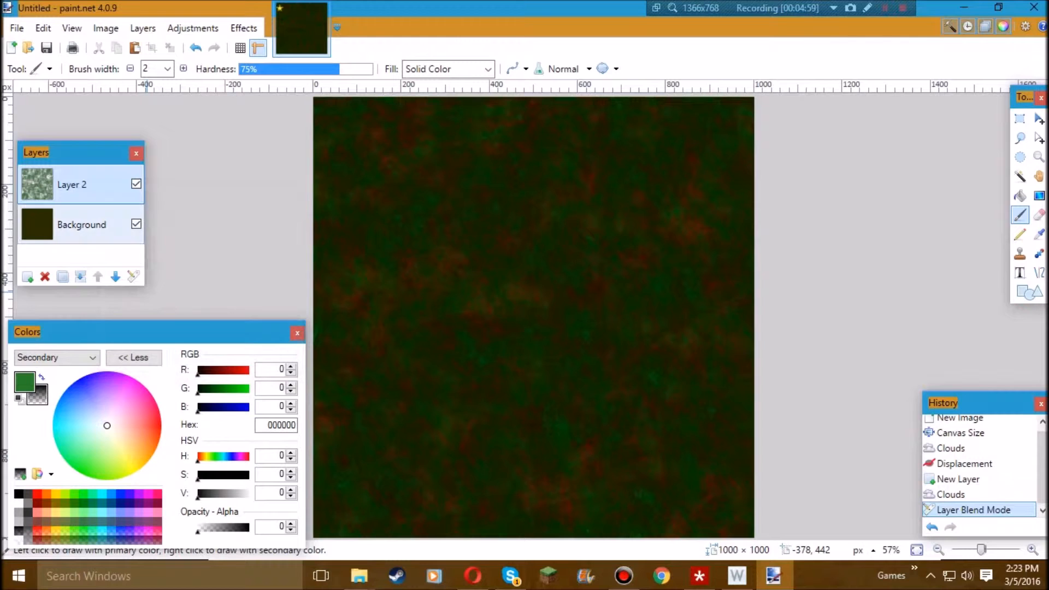
Add a new empty layer and move it beneath the Background layer.
left_click(82, 224)
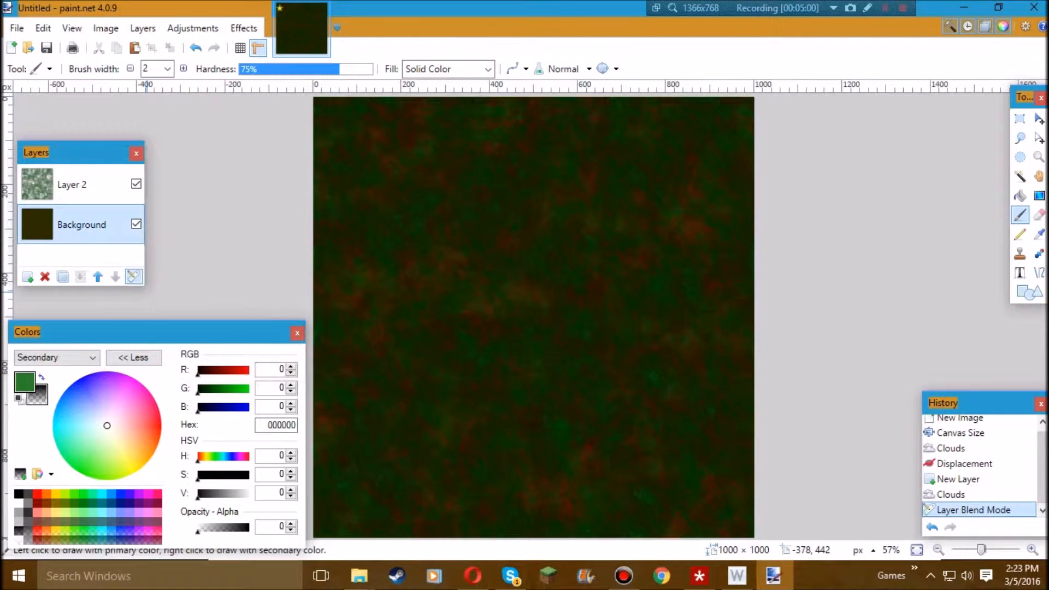
left_click(132, 276)
left_click(592, 342)
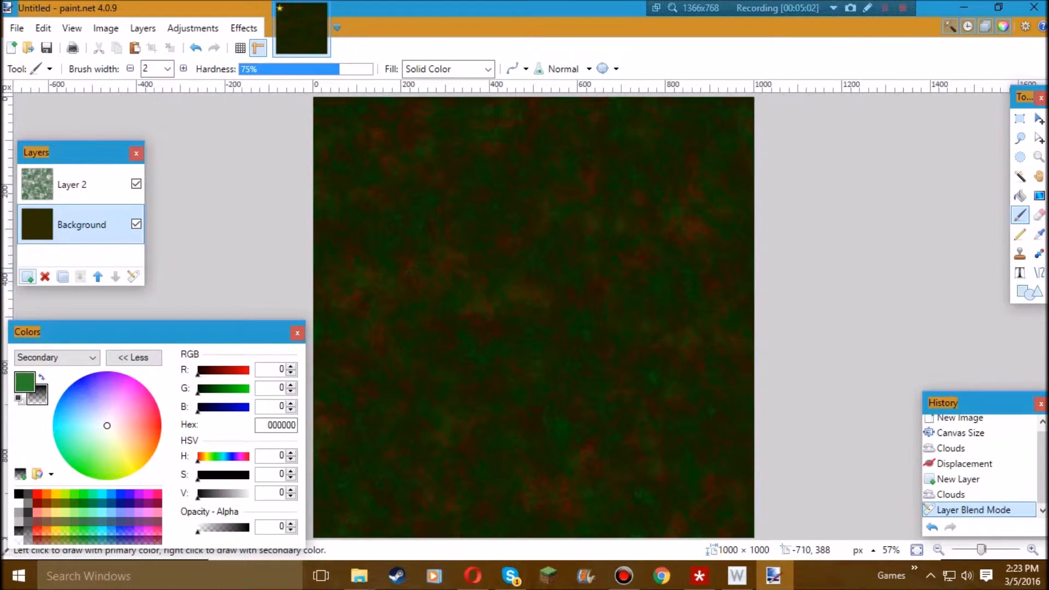
left_click(27, 276)
left_click_drag(72, 224, 72, 264)
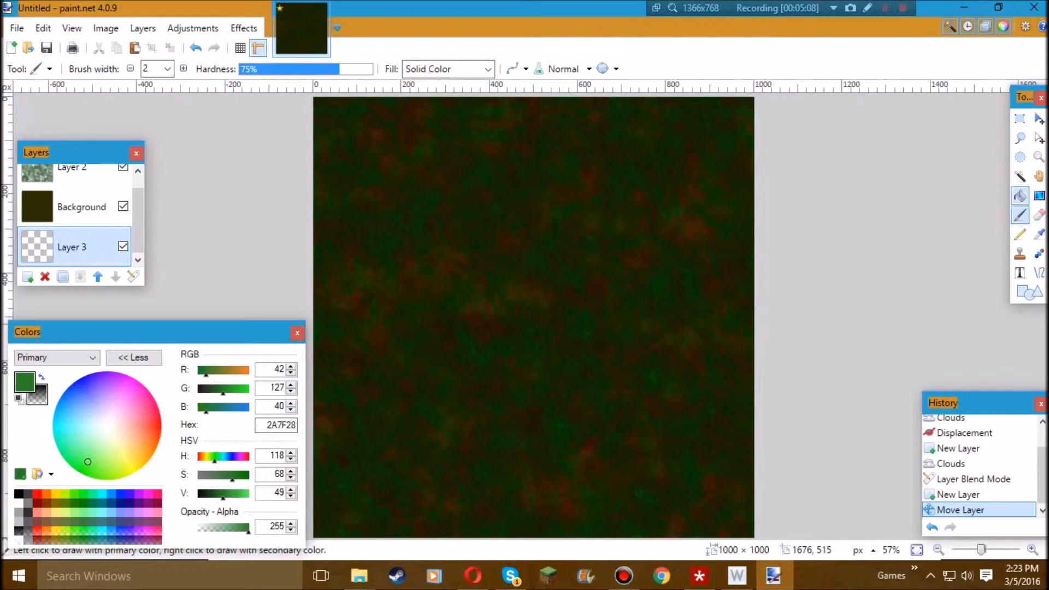
Fill Layer 3 with the reddish brown 7C2300 using the Paint Bucket.
left_click(1019, 195)
type("7C2300")
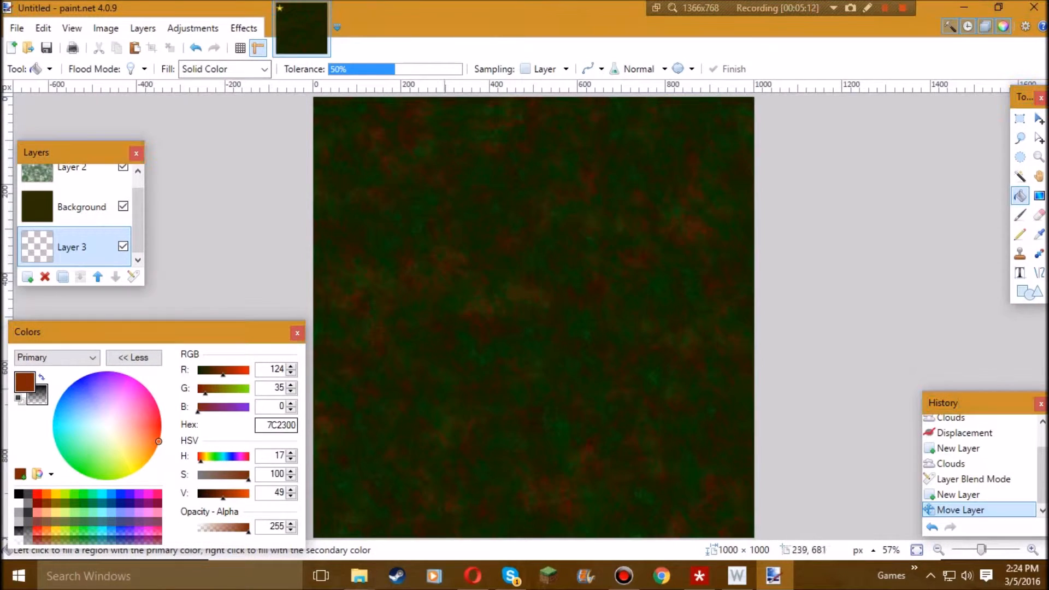
left_click(457, 401)
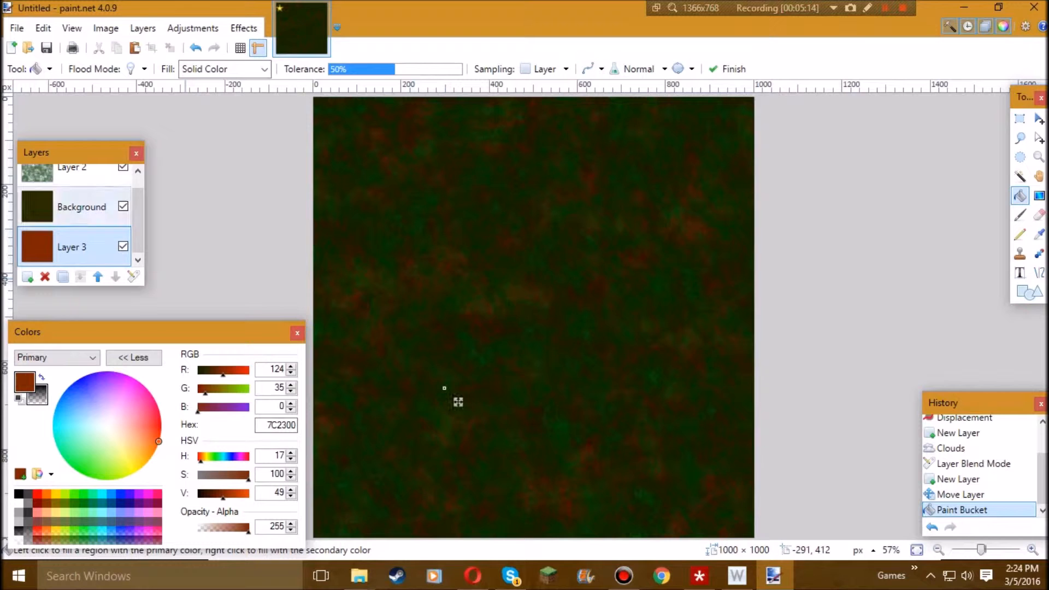
Lower the Background layer's opacity slightly and settle on Normal blending after trying Overlay.
double_click(81, 206)
left_click_drag(491, 205, 171, 174)
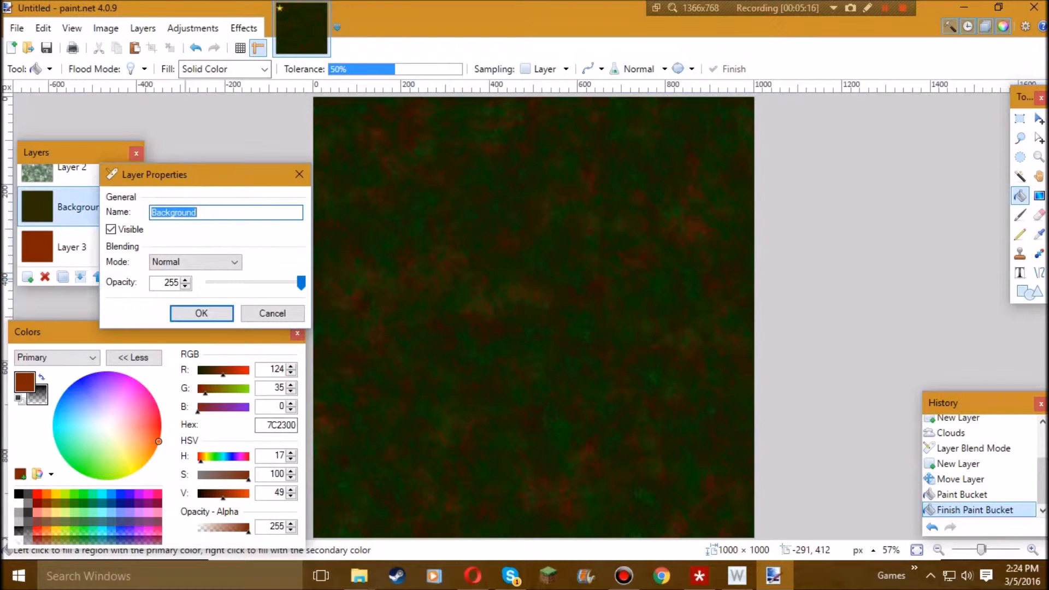
left_click_drag(301, 282, 277, 282)
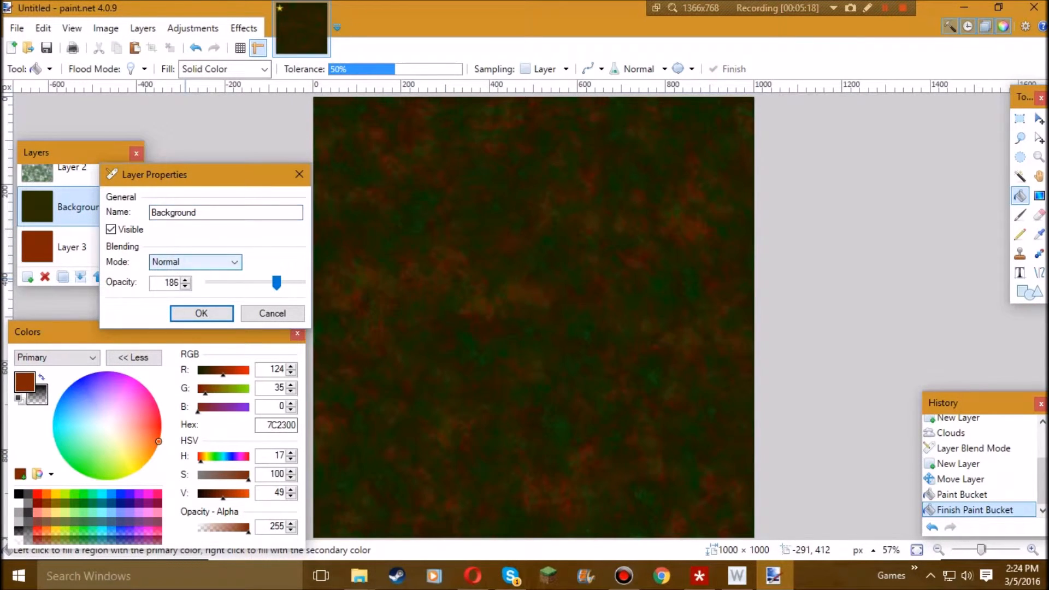
left_click(196, 262)
left_click(195, 356)
mouse_move(276, 283)
left_mouse_down()
mouse_move(301, 283)
mouse_move(261, 282)
mouse_move(294, 282)
left_mouse_up()
left_click(195, 261)
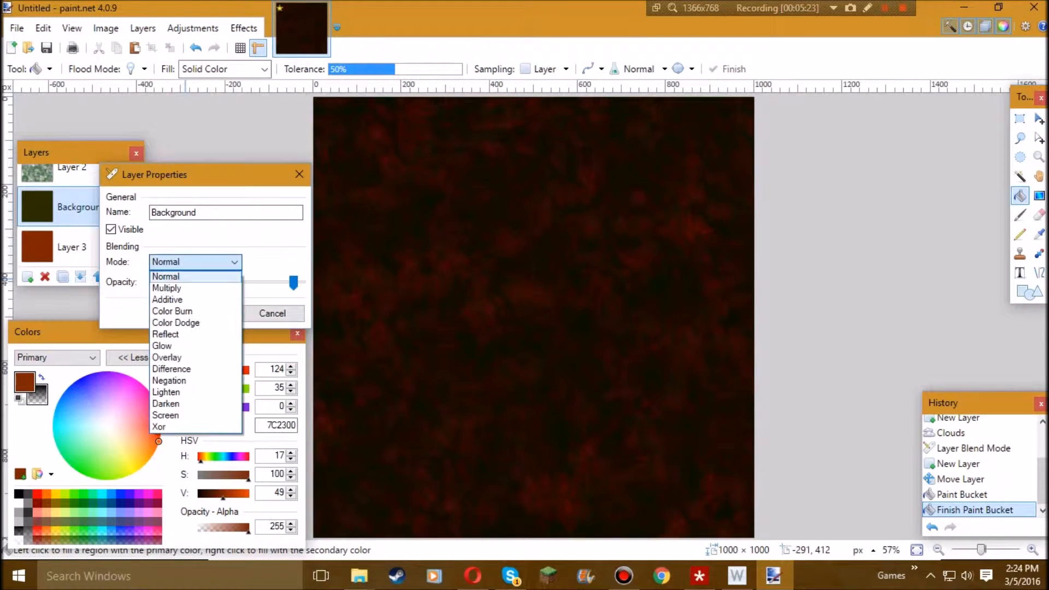
left_click(188, 274)
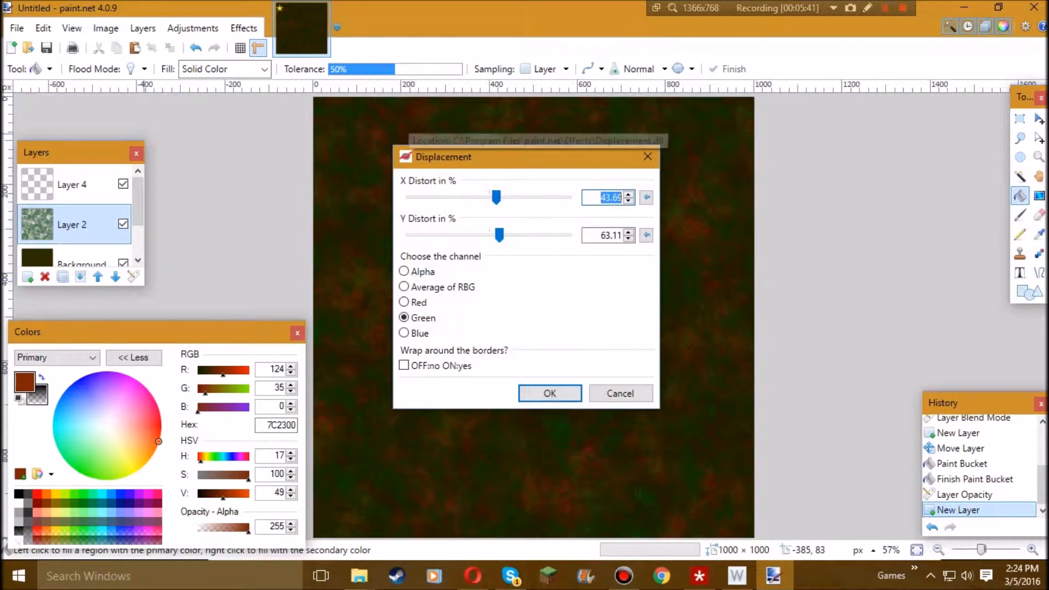
Apply Displacement to Layer 2 using the Average of RBG channel, X distort 43.69% and Y distort 92.23%.
left_click_drag(505, 158, 129, 171)
left_click_drag(120, 211, 119, 210)
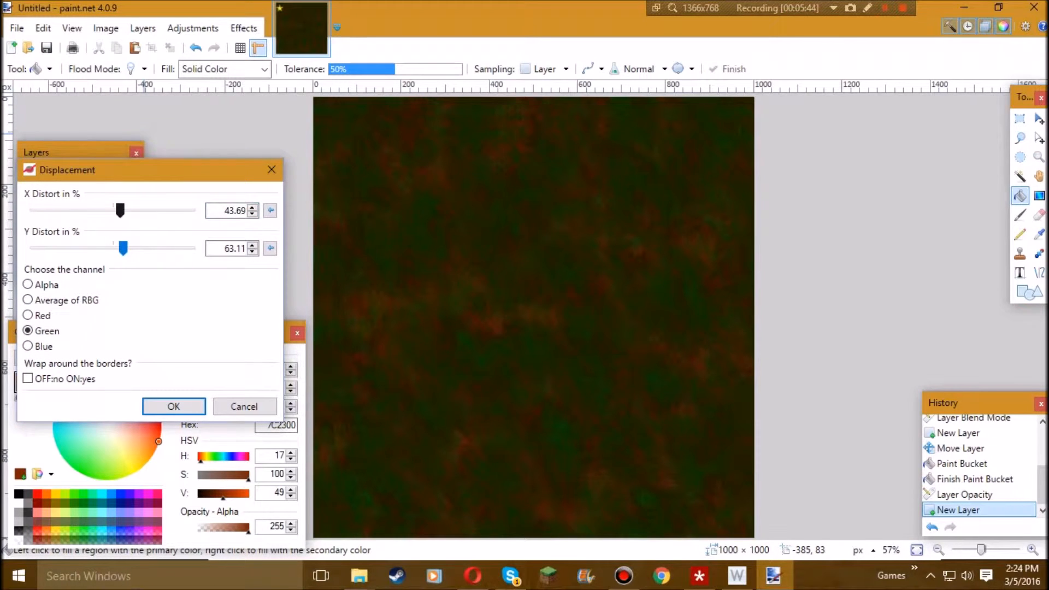
left_click(28, 299)
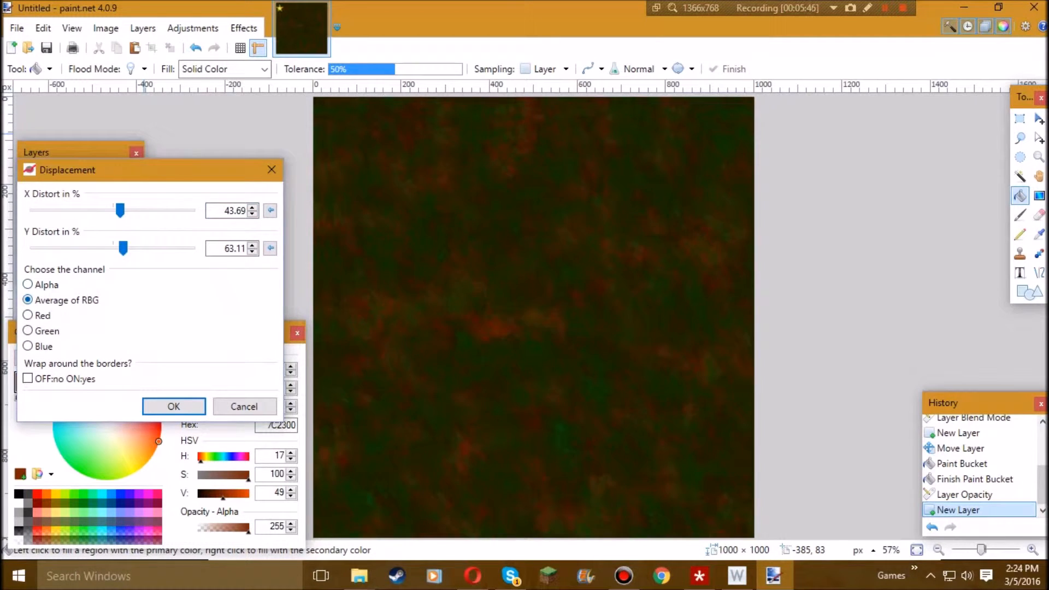
left_click_drag(122, 248, 127, 248)
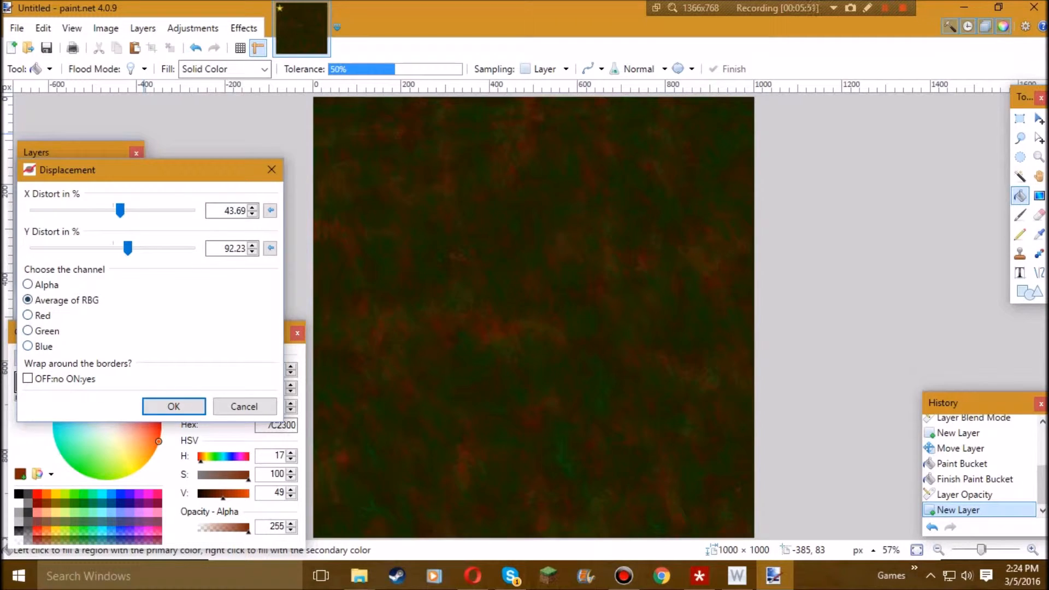
left_click(174, 406)
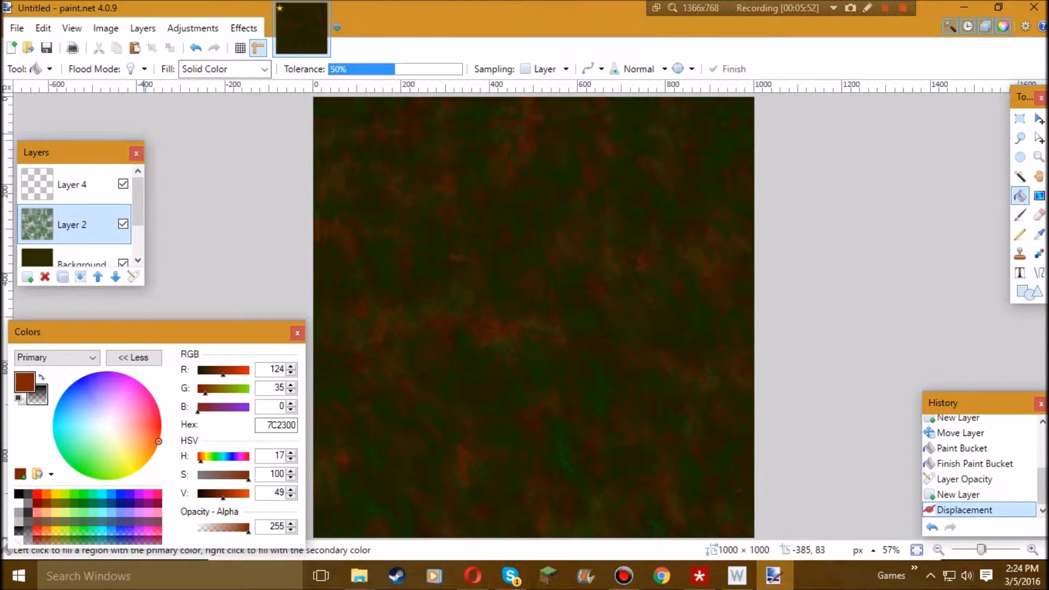
Delete the empty Layer 4 and flatten the remaining layers into one image.
left_click(74, 185)
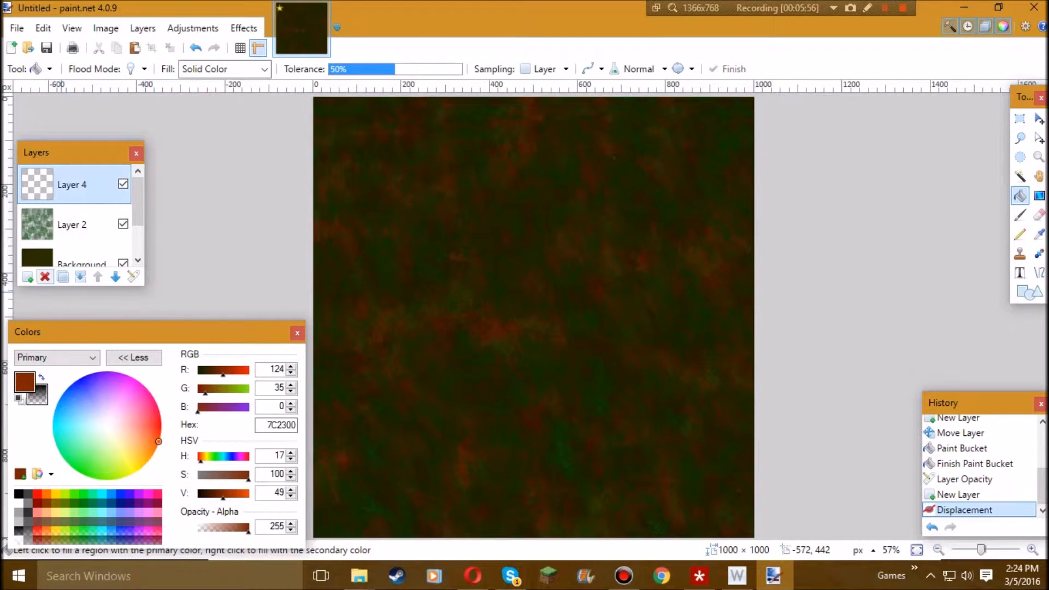
left_click(45, 277)
left_click_drag(82, 152, 98, 110)
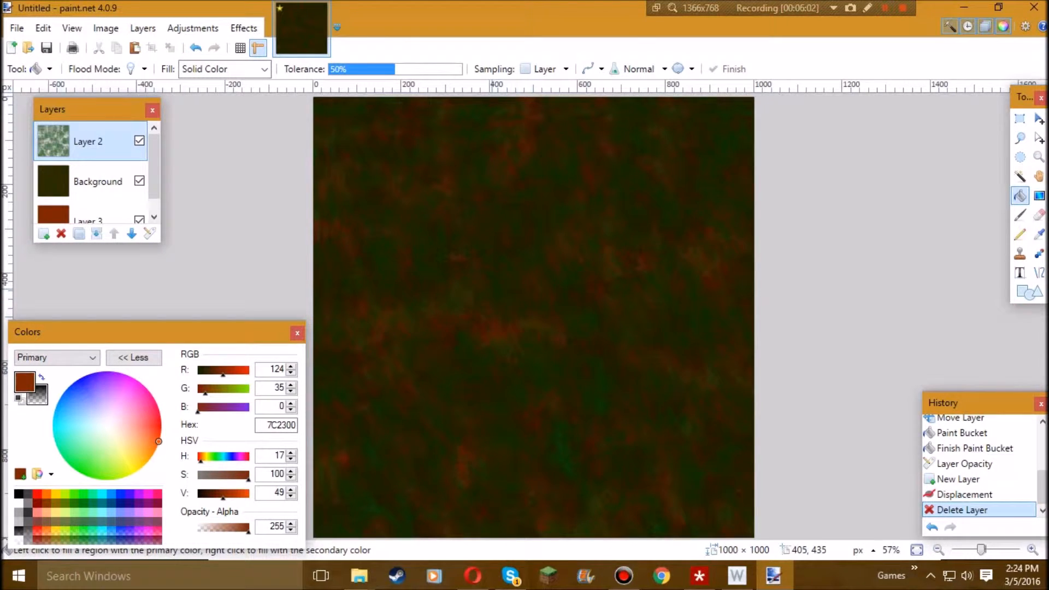
key("ctrl+shift+f")
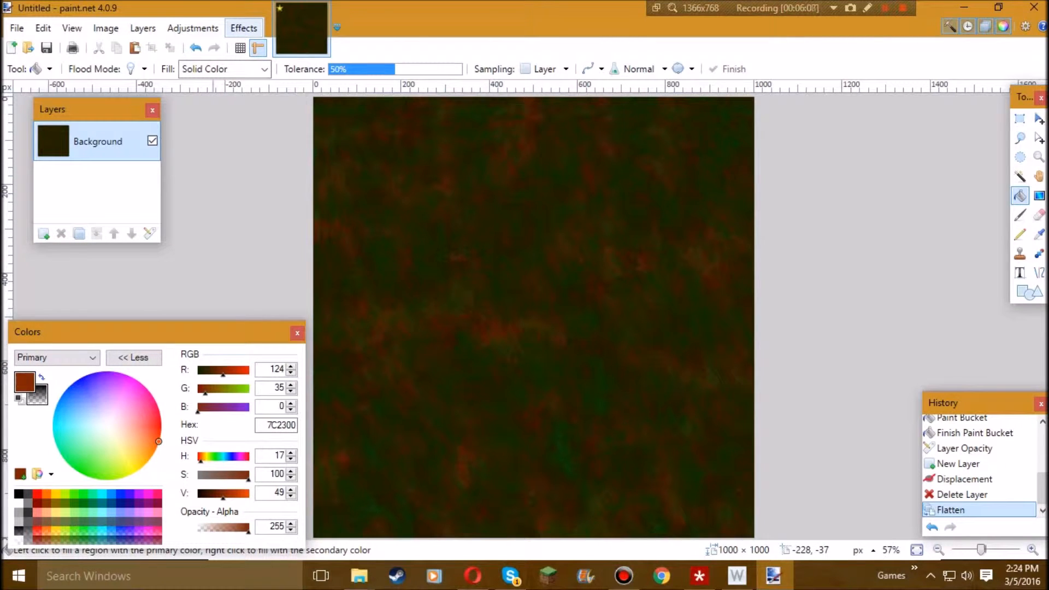
Start the Shape3D effect on the flattened texture and turn off the sphere's lighting.
left_click(244, 28)
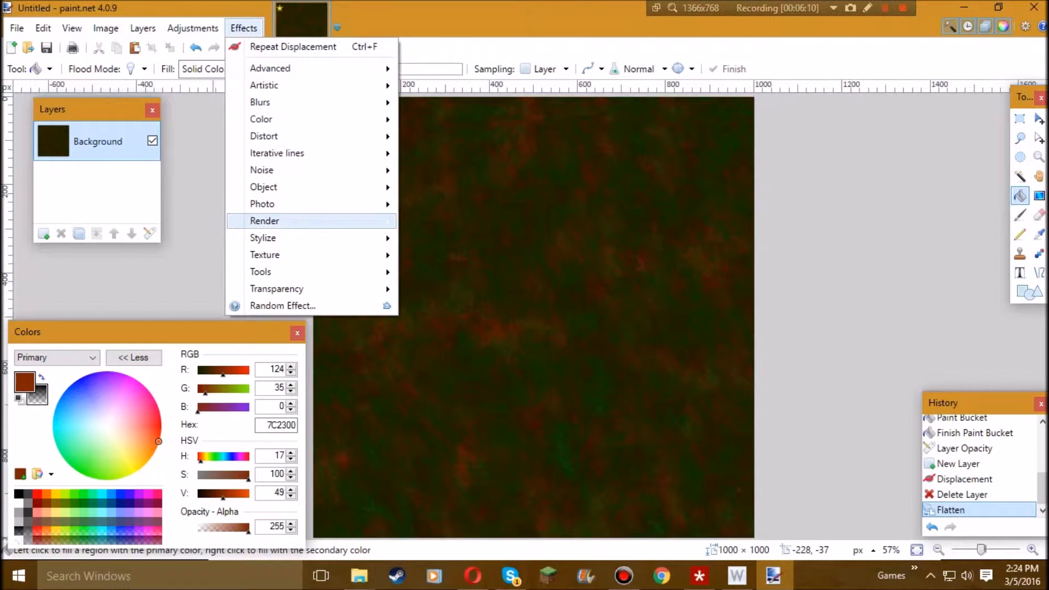
mouse_move(311, 221)
left_click(437, 405)
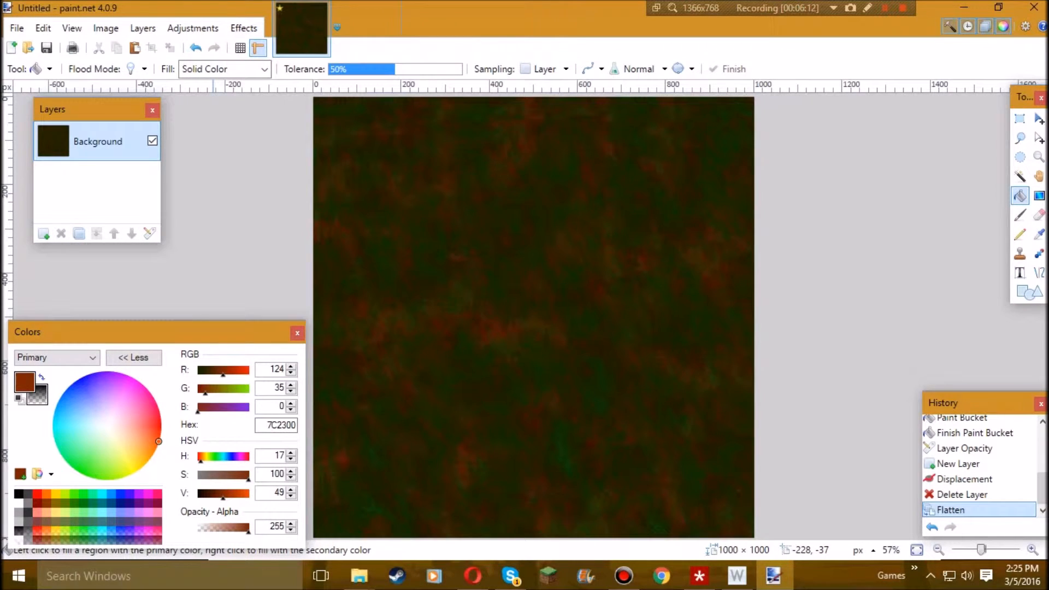
left_click_drag(574, 99, 247, 77)
left_click_drag(368, 278, 368, 321)
left_click(44, 329)
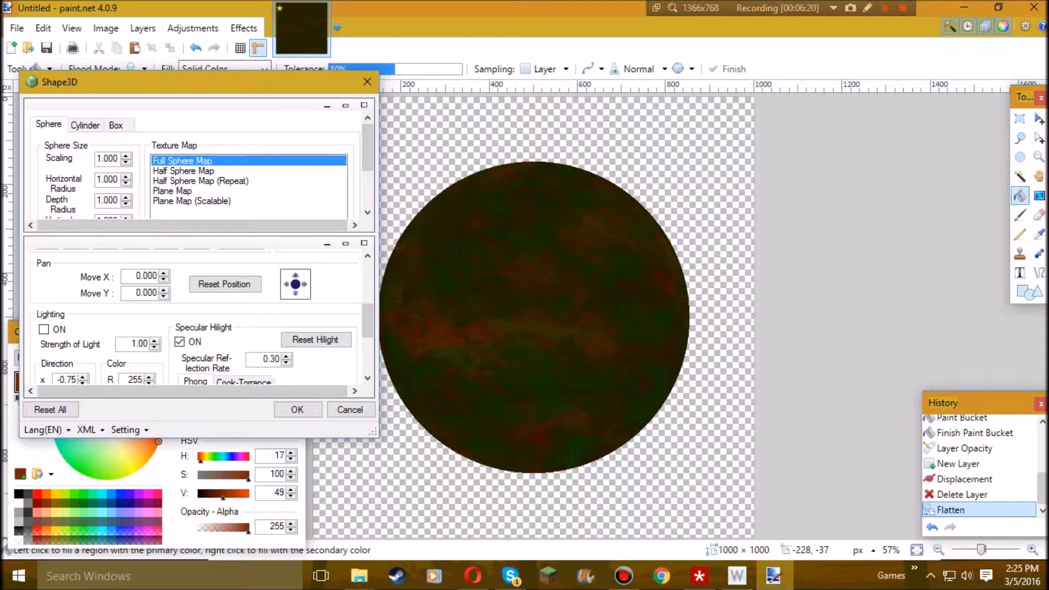
Set the Shape3D anti-alias level to 5 and use the Half Sphere Map texture mapping.
left_click_drag(368, 320, 367, 288)
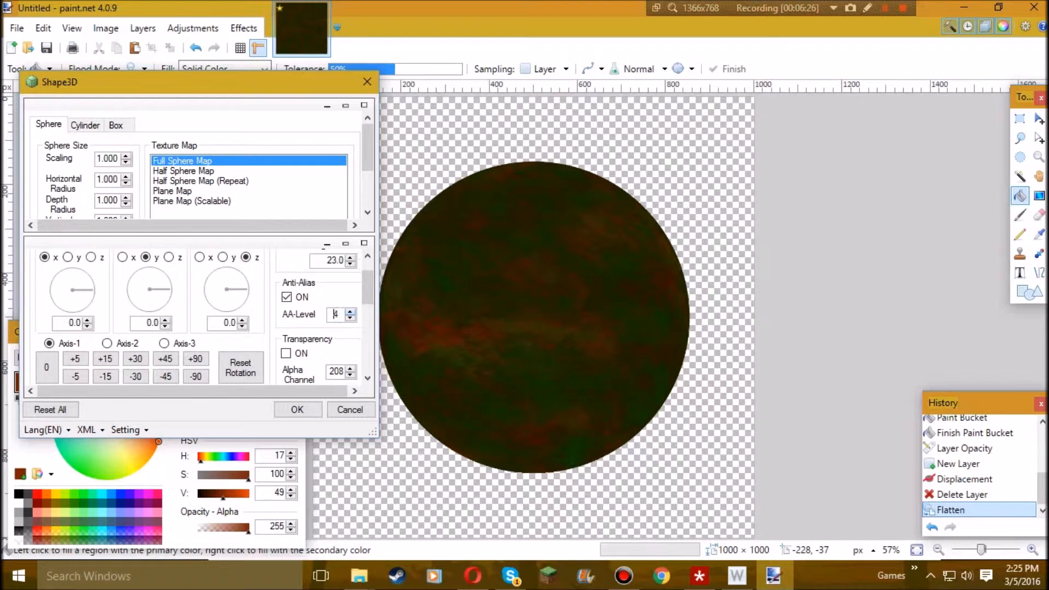
left_click_drag(367, 288, 368, 280)
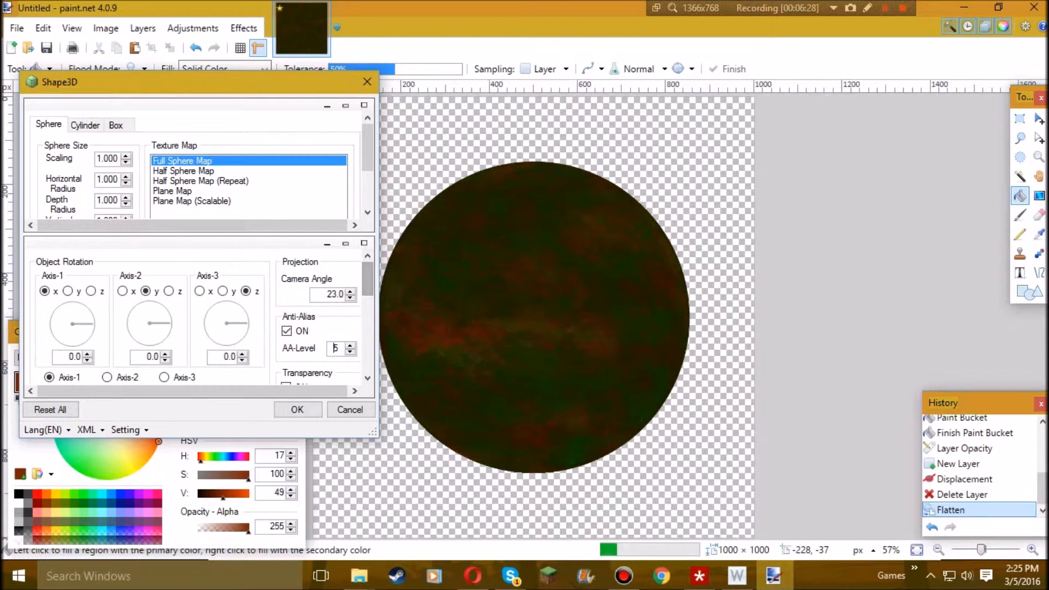
left_click(169, 170)
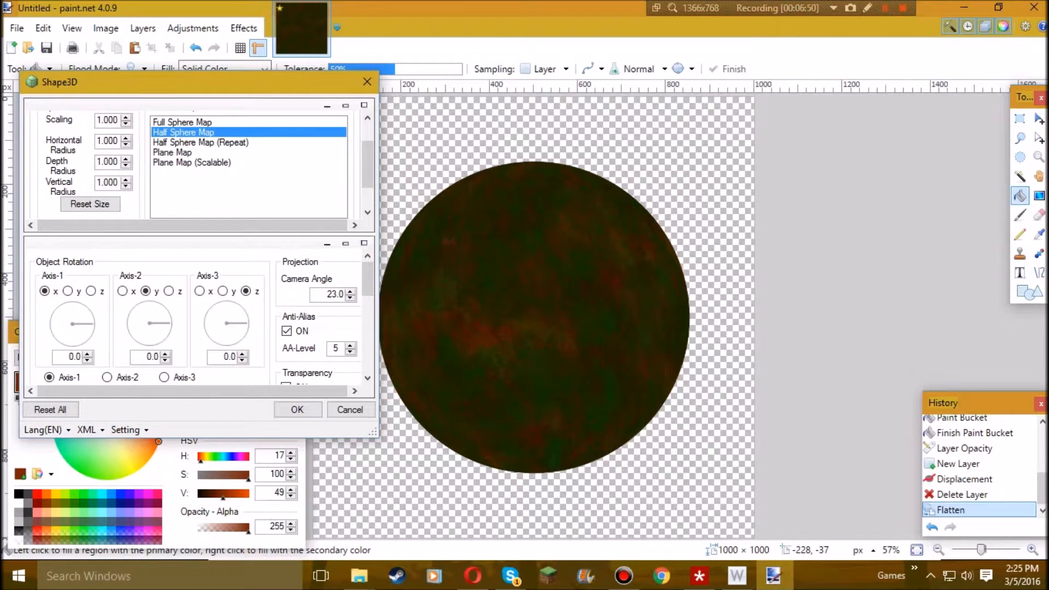
left_click_drag(218, 77, 221, 99)
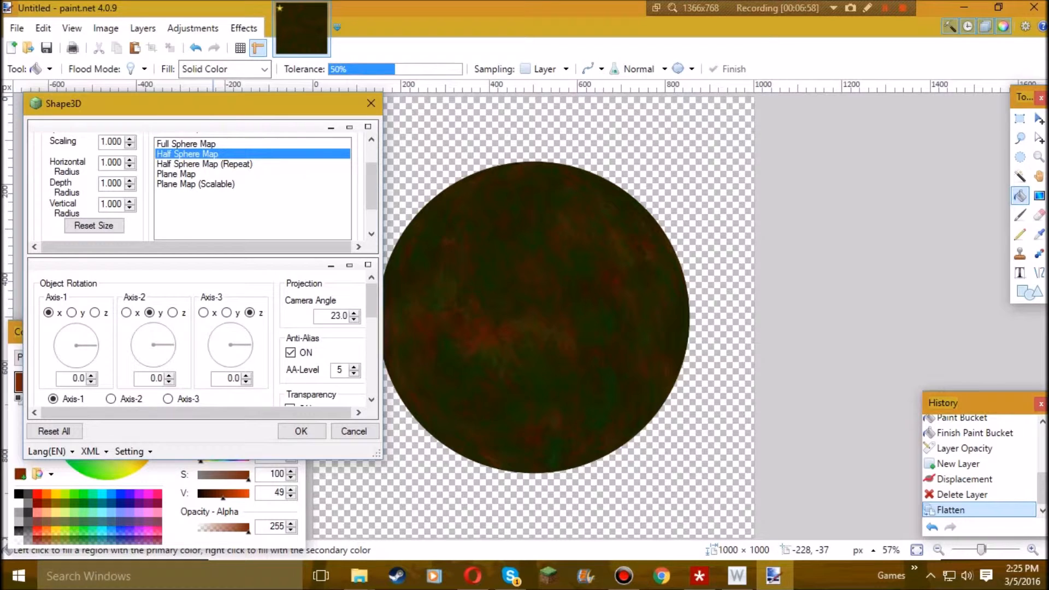
left_click_drag(260, 112, 272, 110)
key("Down")
key("Down")
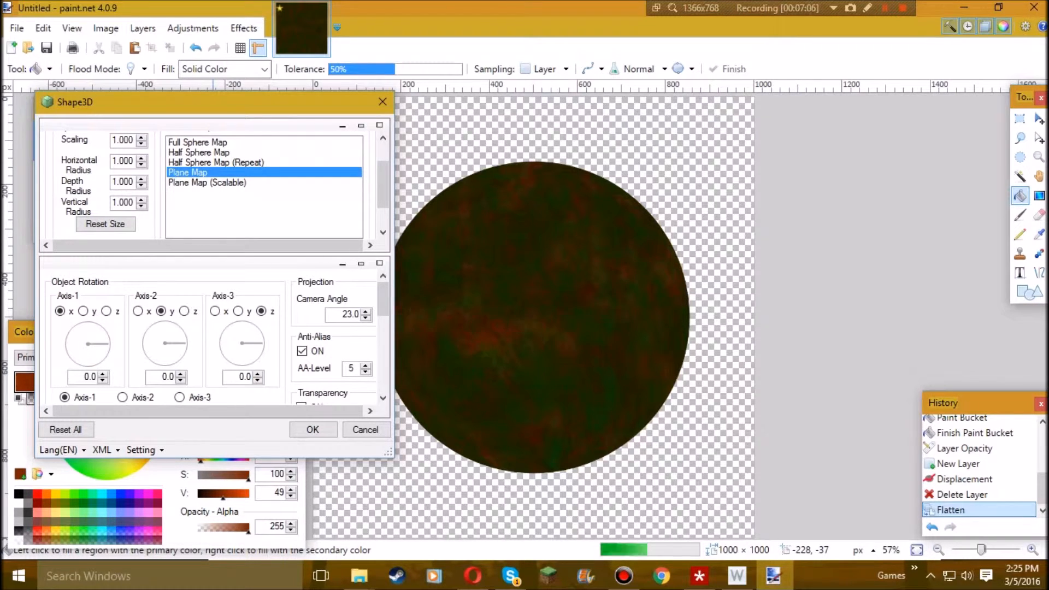
left_click(199, 153)
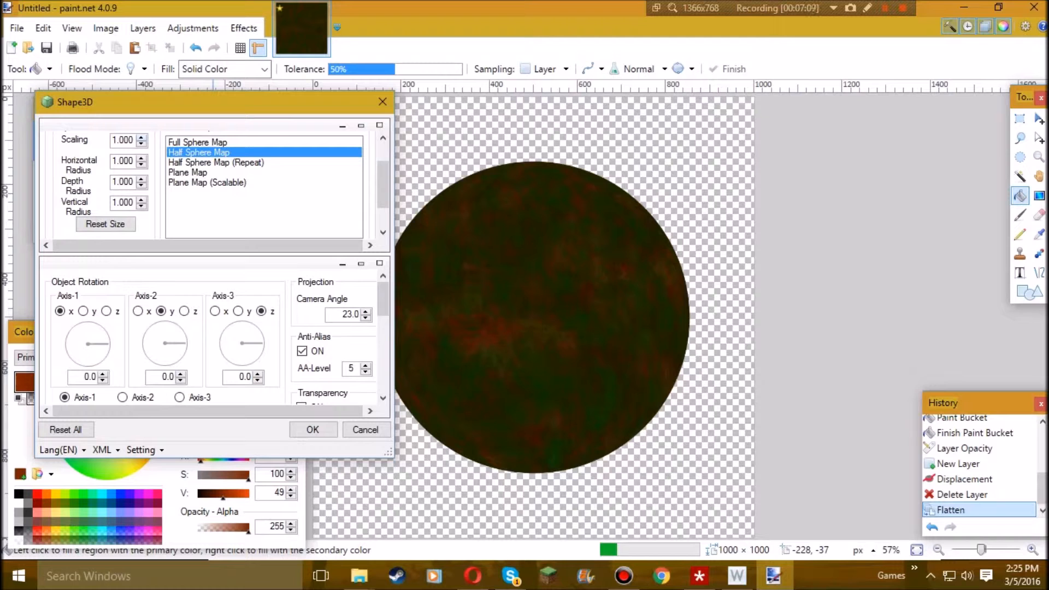
Set the Shape3D sphere scaling to 0.930 and apply the effect to the texture.
left_click_drag(382, 184, 382, 167)
left_click(141, 182)
left_click(141, 182)
left_click(142, 182)
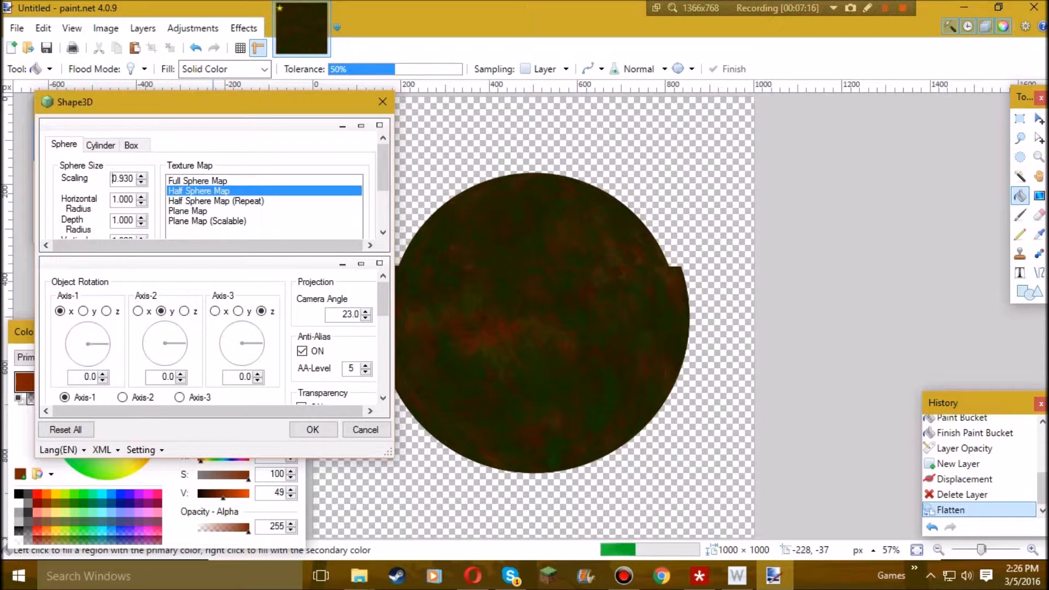
left_click(313, 430)
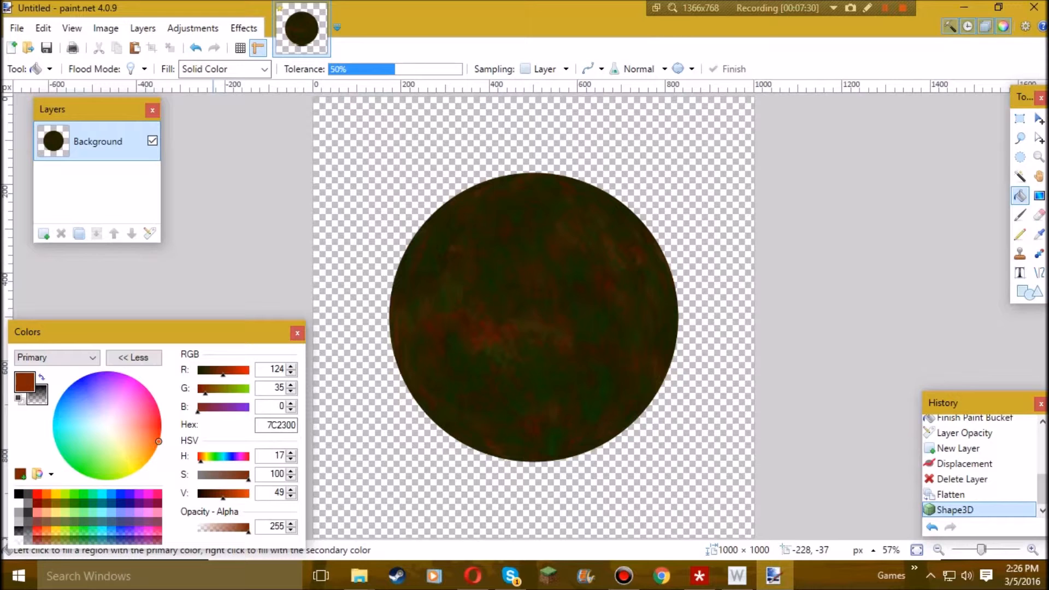
left_click(105, 28)
left_click(139, 80)
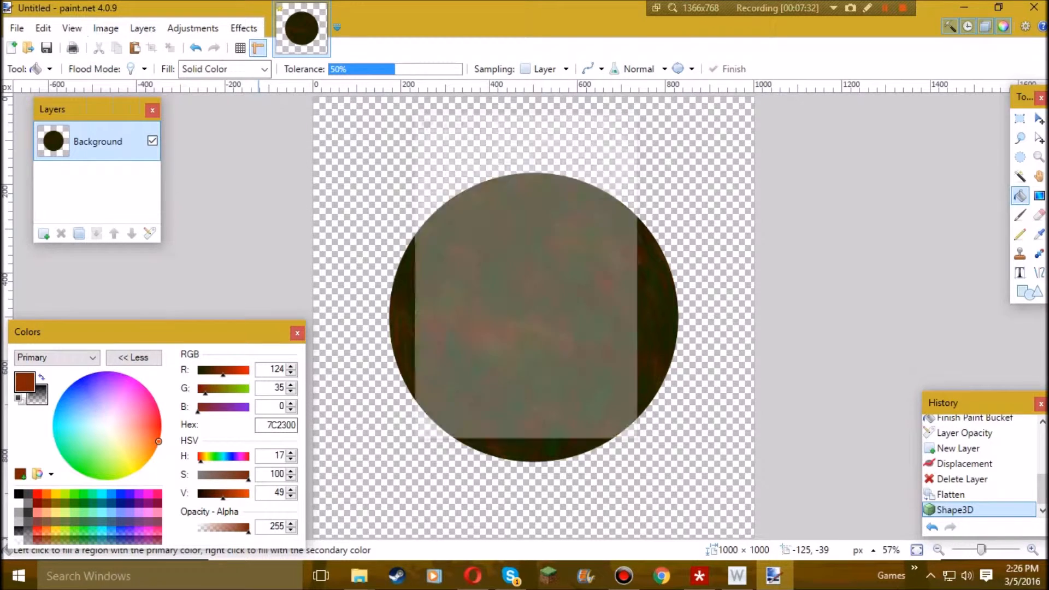
left_click_drag(576, 121, 490, 141)
key("Escape")
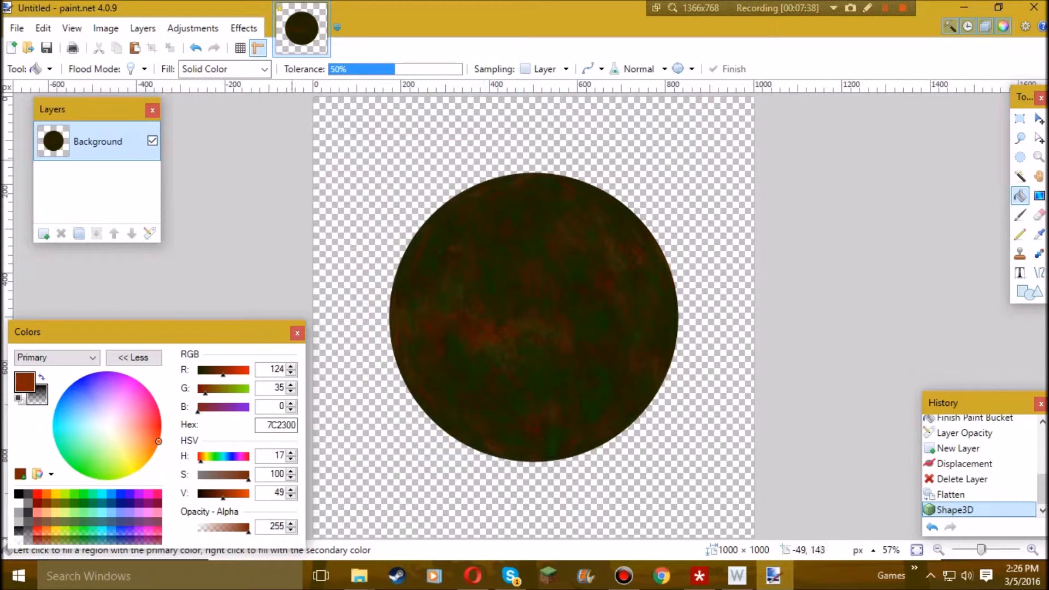
left_click(244, 28)
mouse_move(142, 28)
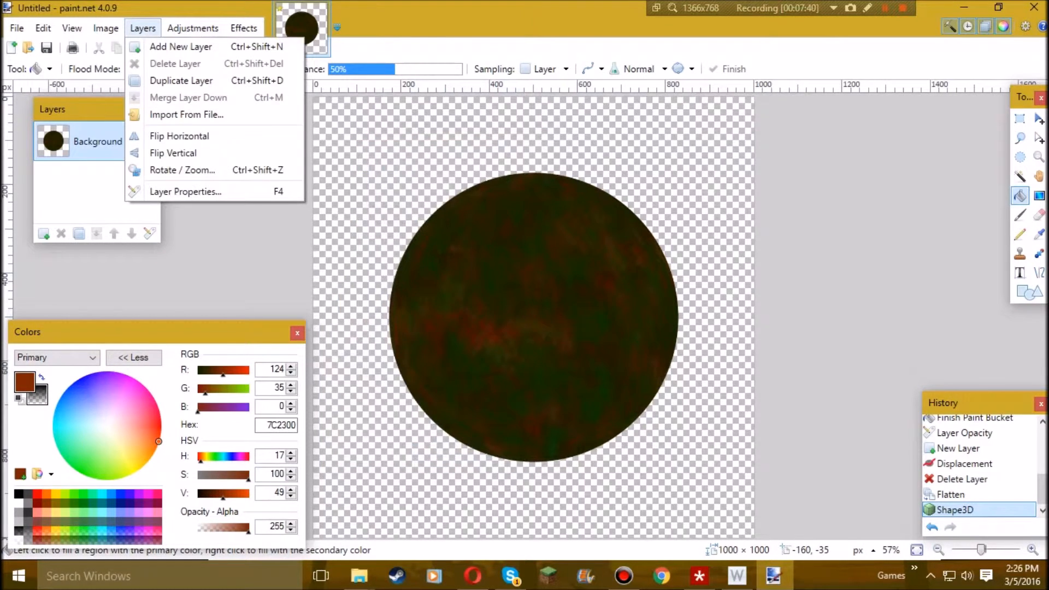
mouse_move(106, 28)
left_click(132, 80)
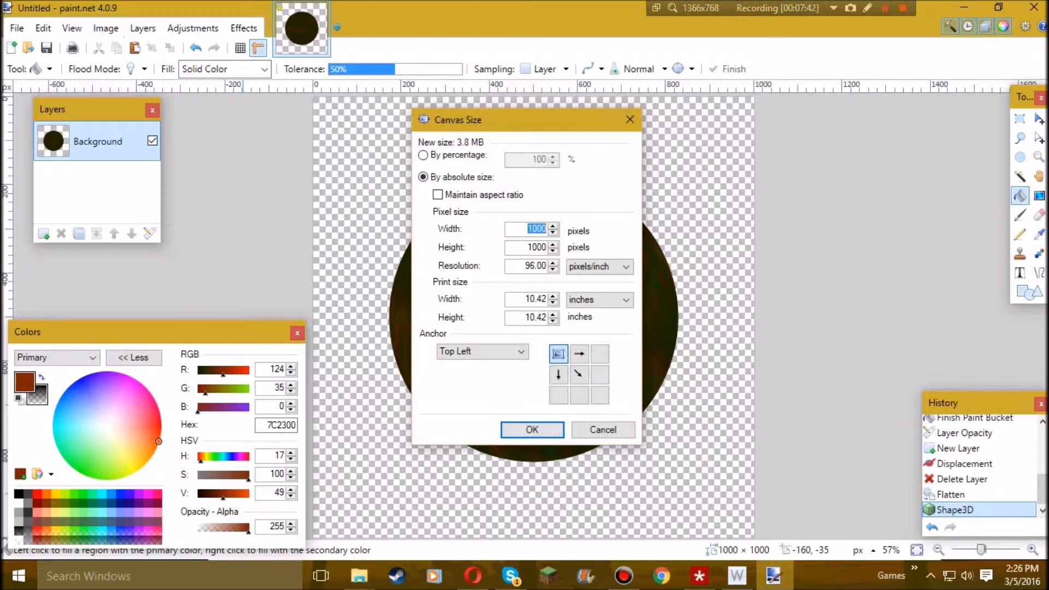
left_click_drag(500, 116, 404, 116)
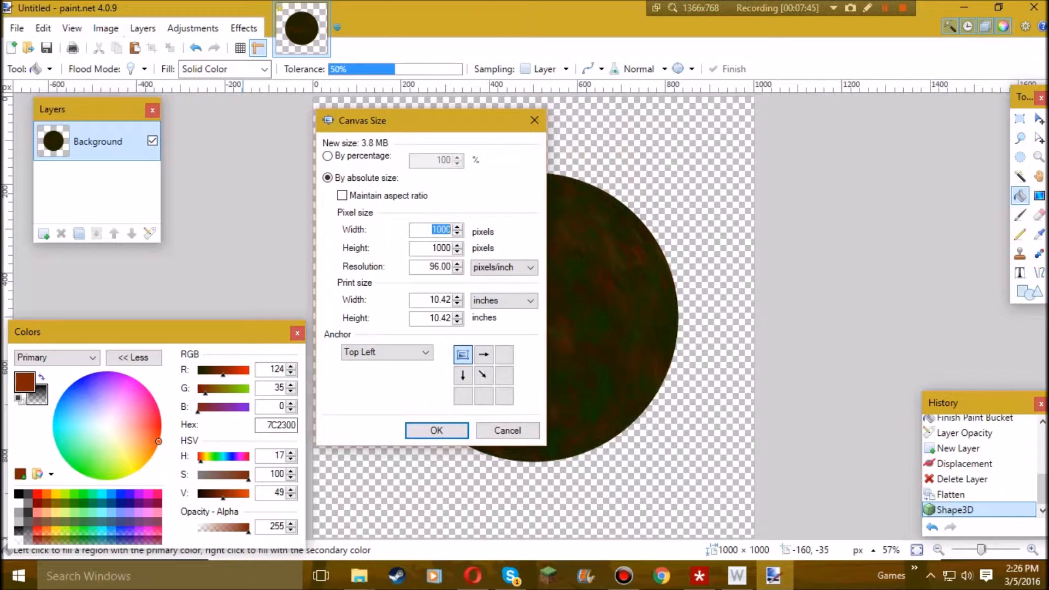
type("1280")
left_click(506, 430)
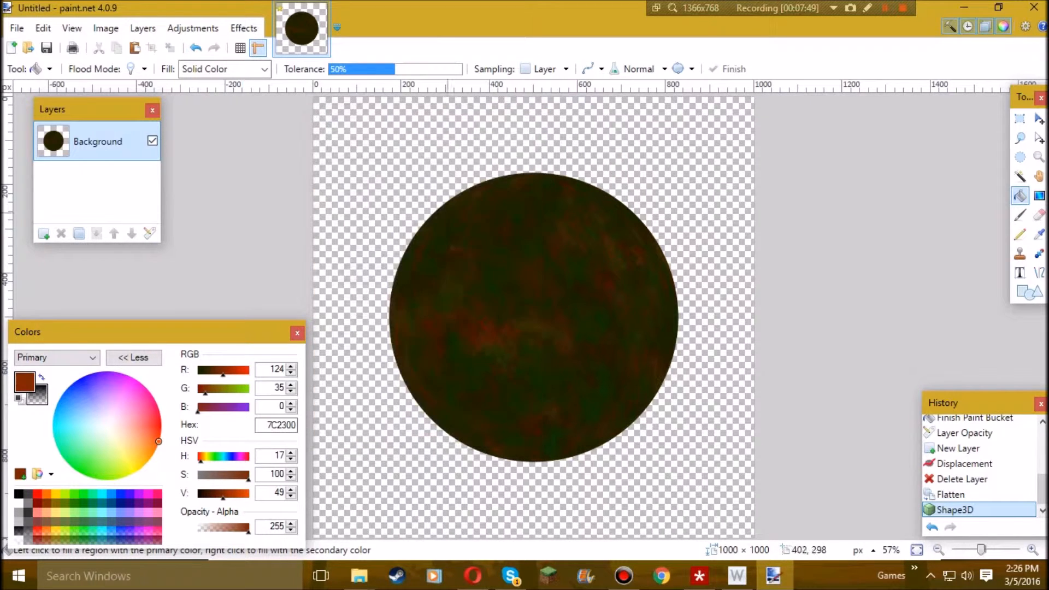
Select the planet with a rectangular selection, move it into the canvas's upper-left corner and deselect it.
left_click(1020, 118)
key("s")
mouse_move(400, 150)
left_mouse_down()
mouse_move(744, 445)
mouse_move(527, 280)
left_mouse_up()
left_click_drag(356, 151, 668, 465)
key("m")
key("s")
key("ctrl+d")
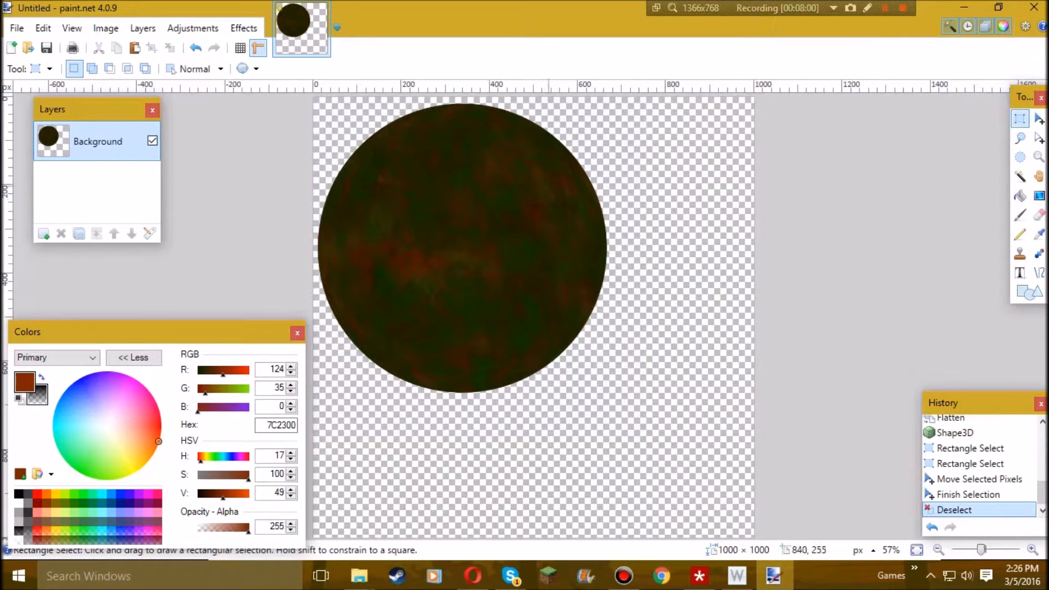
Resize the canvas to 1280 × 720 pixels, keeping the Top Left anchor.
left_click(142, 28)
mouse_move(106, 28)
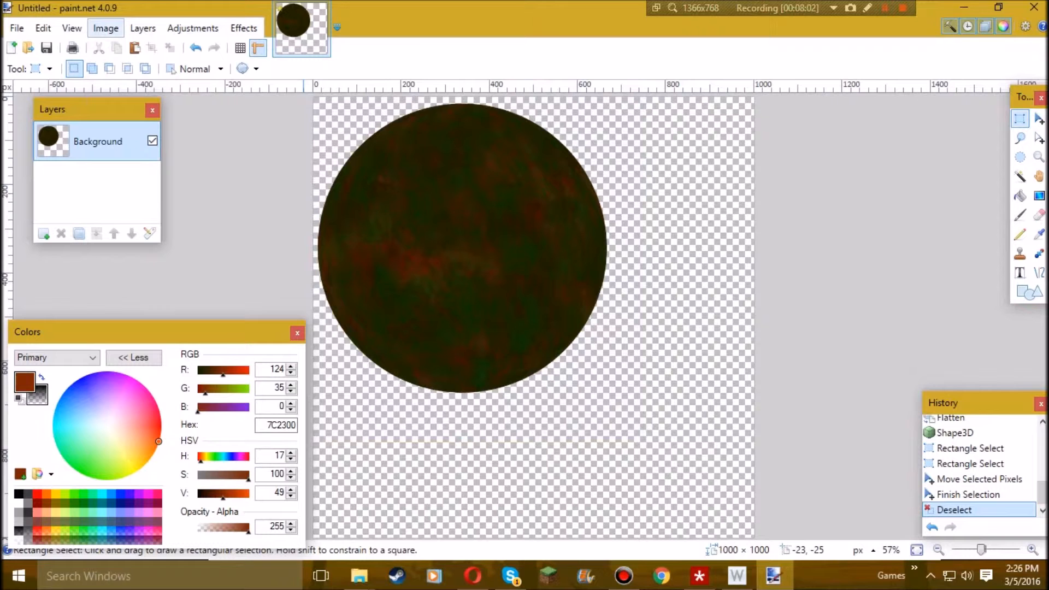
left_click(125, 78)
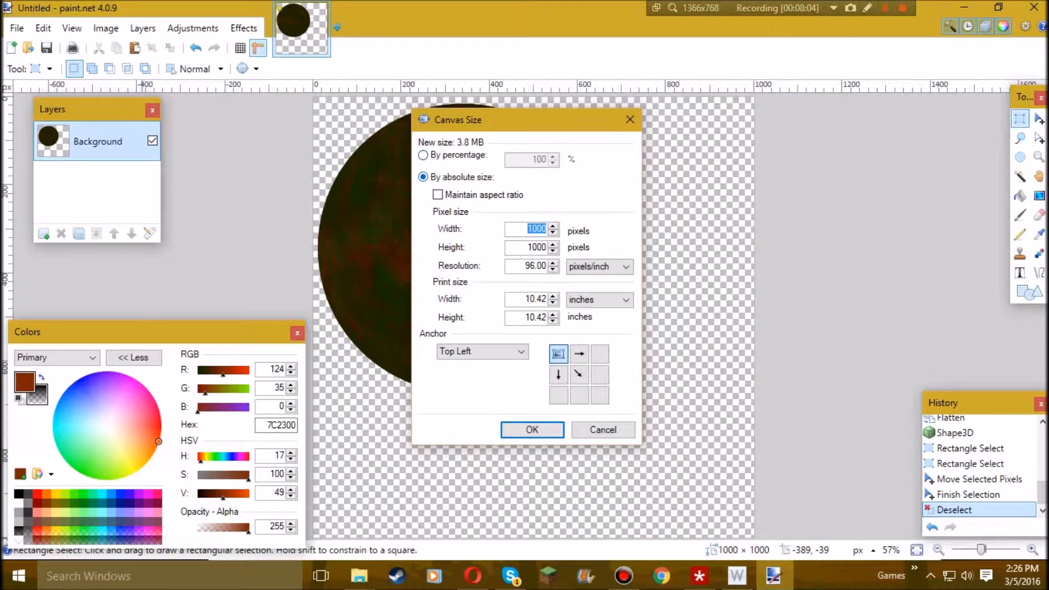
type("1280720")
key("Return")
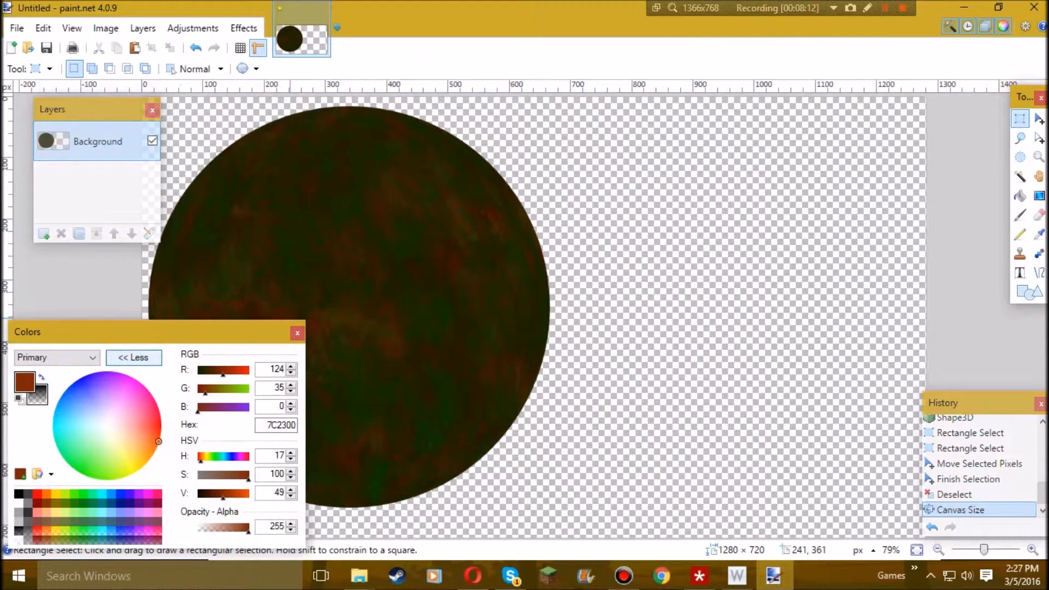
Collapse the Colors window, select the area around the planet and move the planet to the middle of the canvas.
left_click(134, 358)
left_click_drag(116, 357, 89, 358)
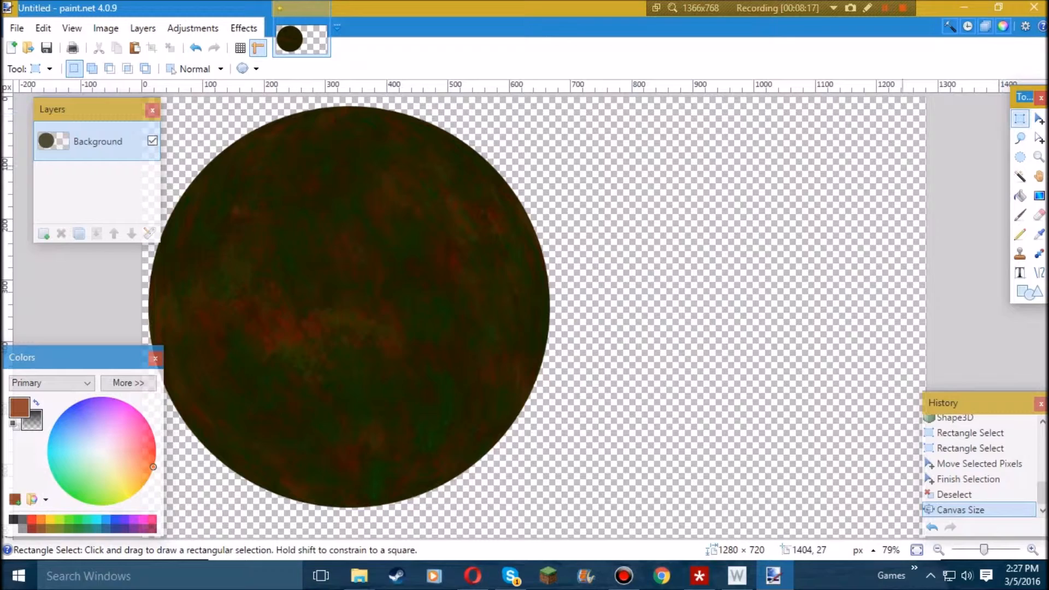
left_click_drag(644, 494, 117, 97)
left_click(739, 476)
left_click_drag(760, 529, 137, 93)
key("m")
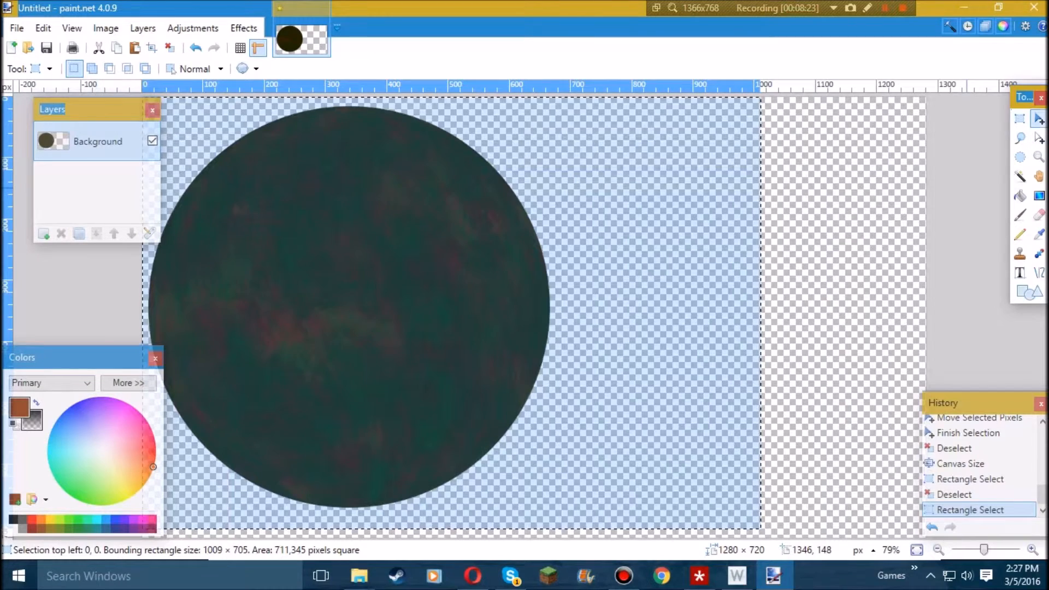
left_click_drag(451, 313, 628, 326)
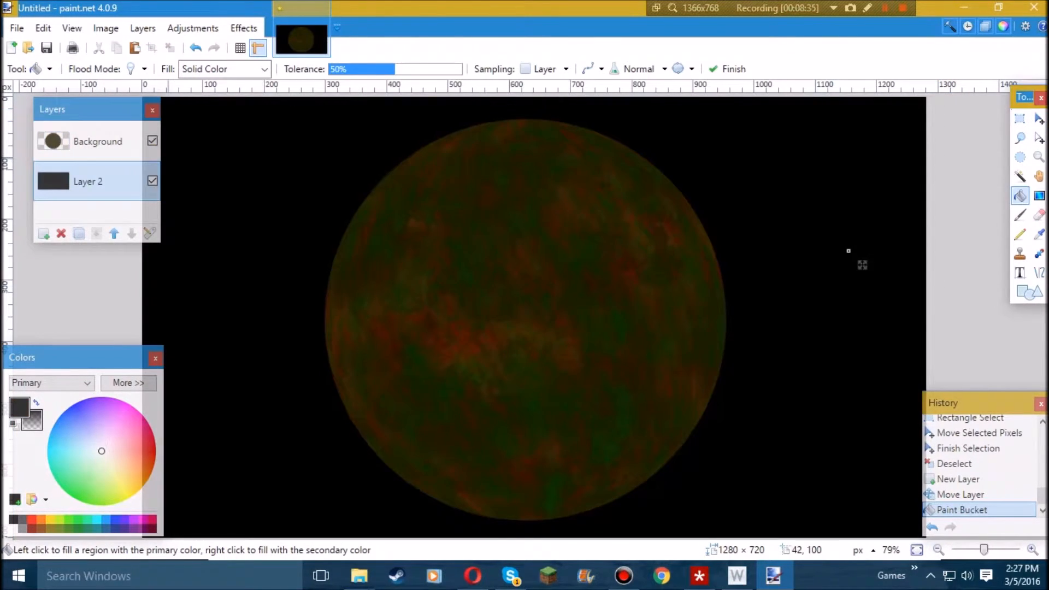
Scale the planet on the Background layer down to about 570 pixels wide, centre it on the canvas and deselect it.
left_click(97, 141)
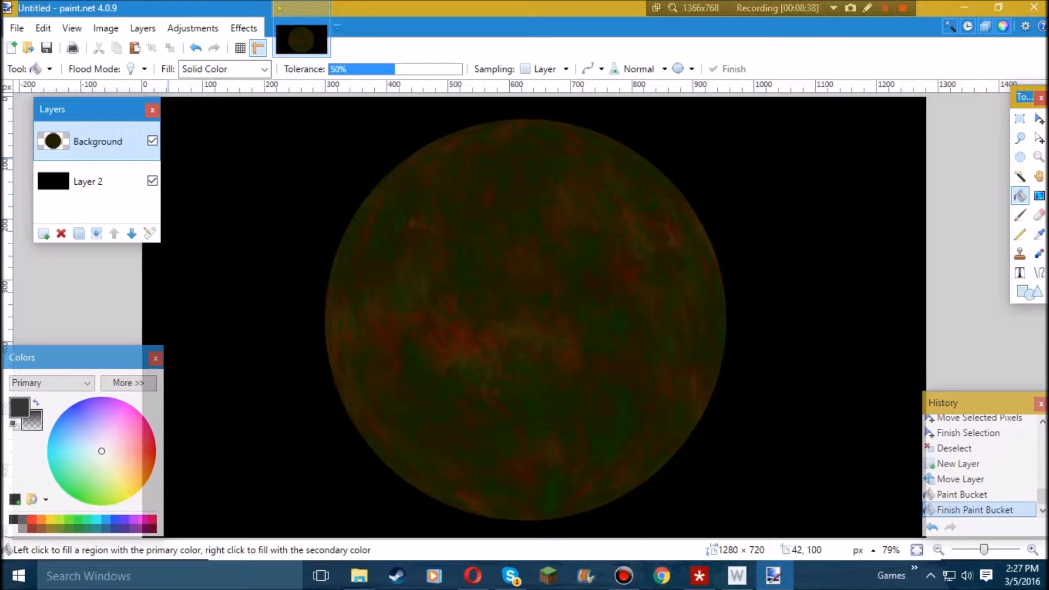
left_click(1019, 118)
left_click_drag(826, 527, 269, 168)
left_click_drag(248, 117, 244, 97)
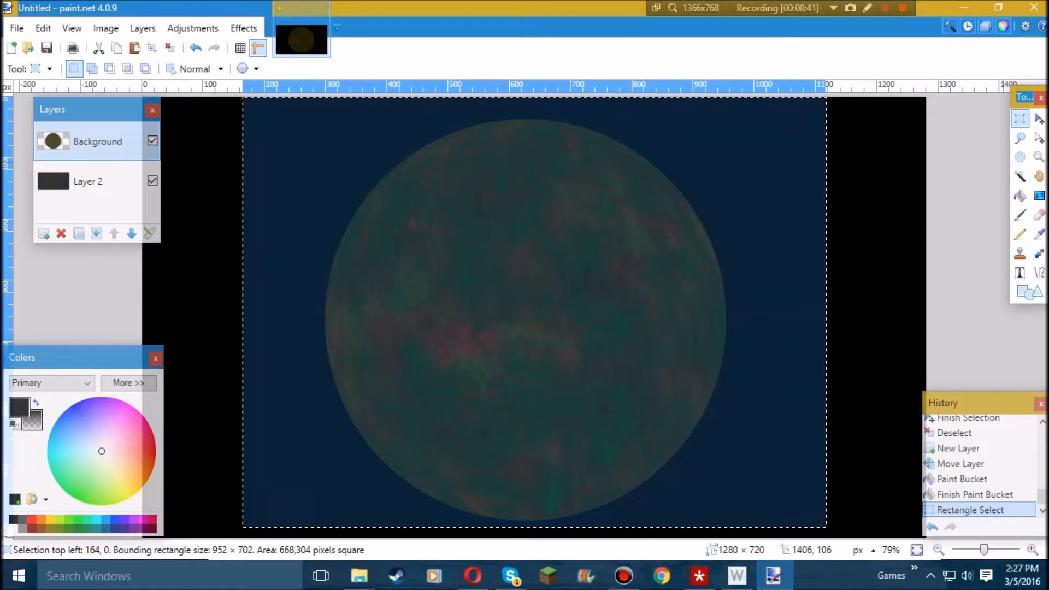
left_click(1039, 119)
left_click_drag(826, 527, 749, 470)
left_click_drag(548, 347, 578, 363)
left_click_drag(807, 508, 817, 515)
key("s")
key("ctrl+d")
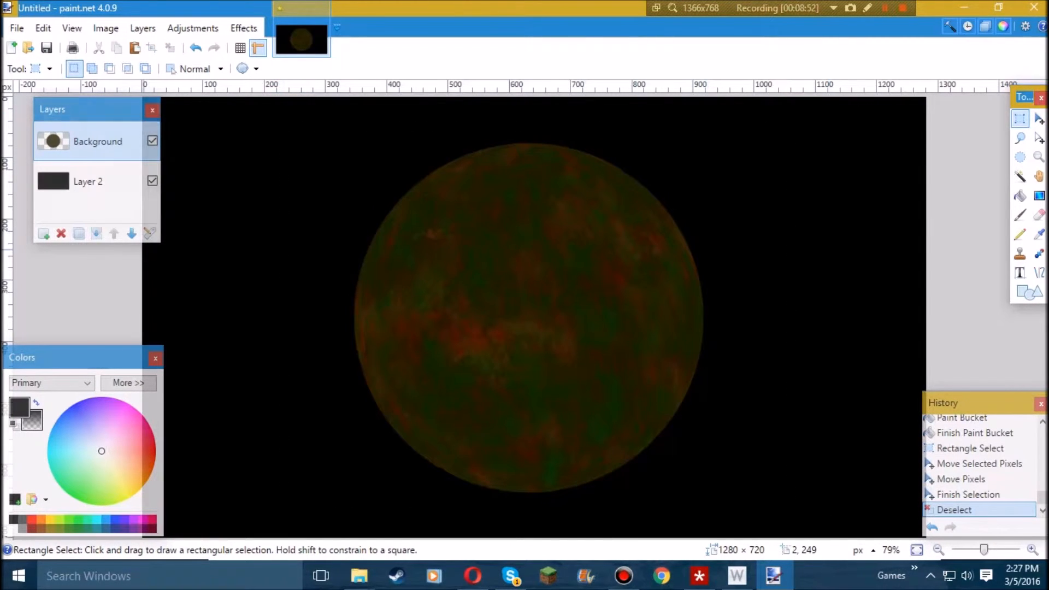
Add two empty layers above the Background layer, keeping Layer 4 above Layer 3.
left_click(43, 233)
left_click(43, 233)
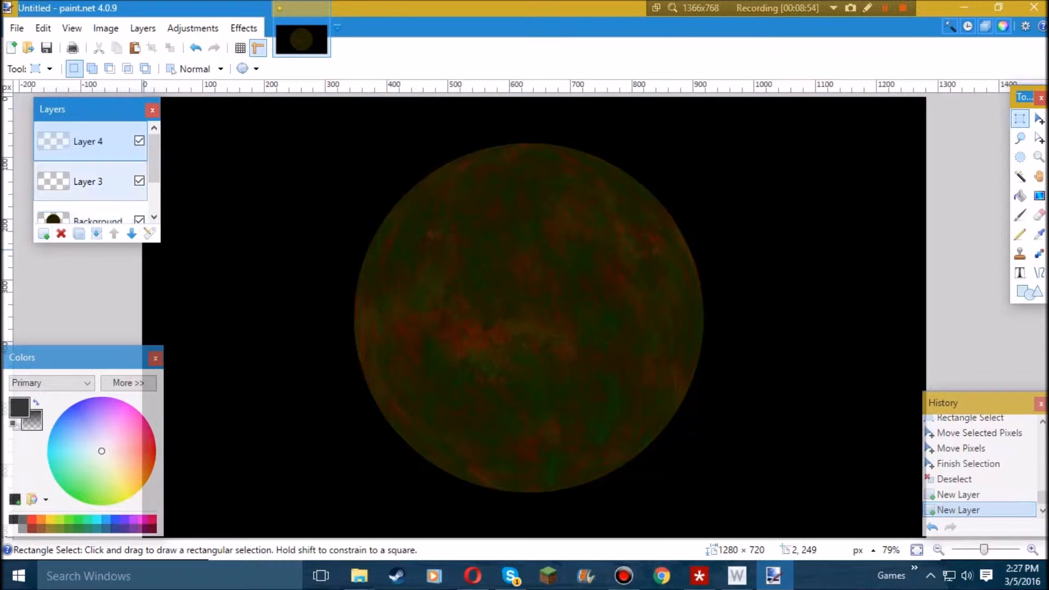
left_click_drag(87, 163, 87, 141)
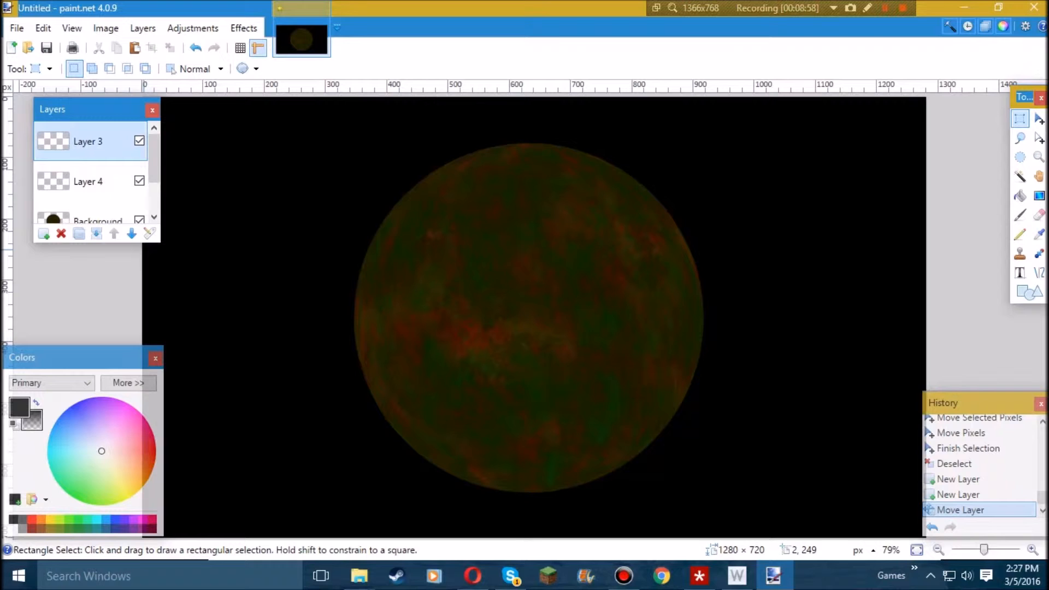
left_click(131, 233)
Magic-wand select the empty area around the planet on the Background layer with 0% tolerance.
left_click(93, 217)
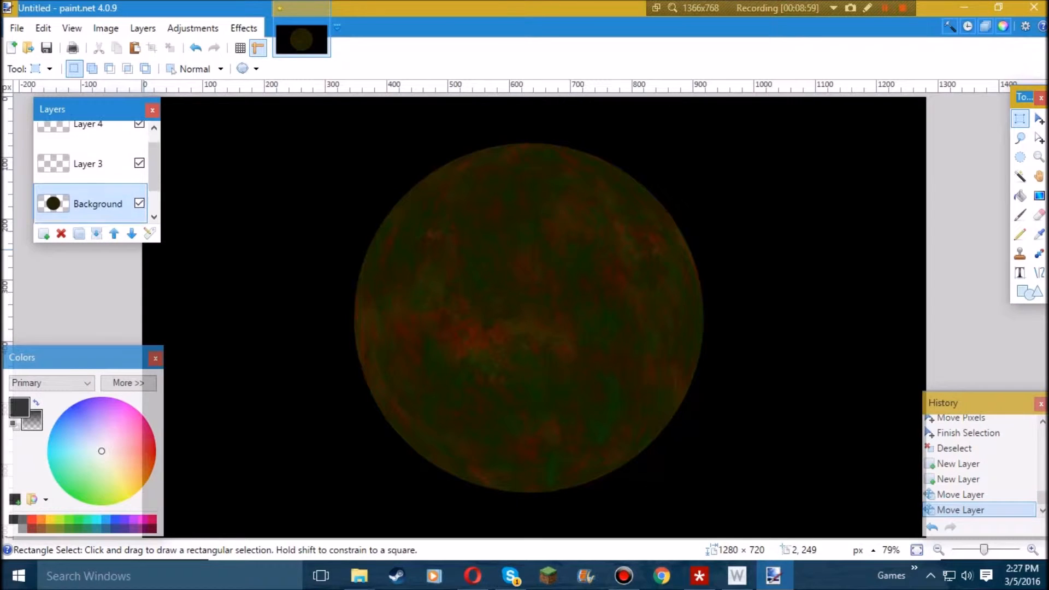
left_click(1020, 176)
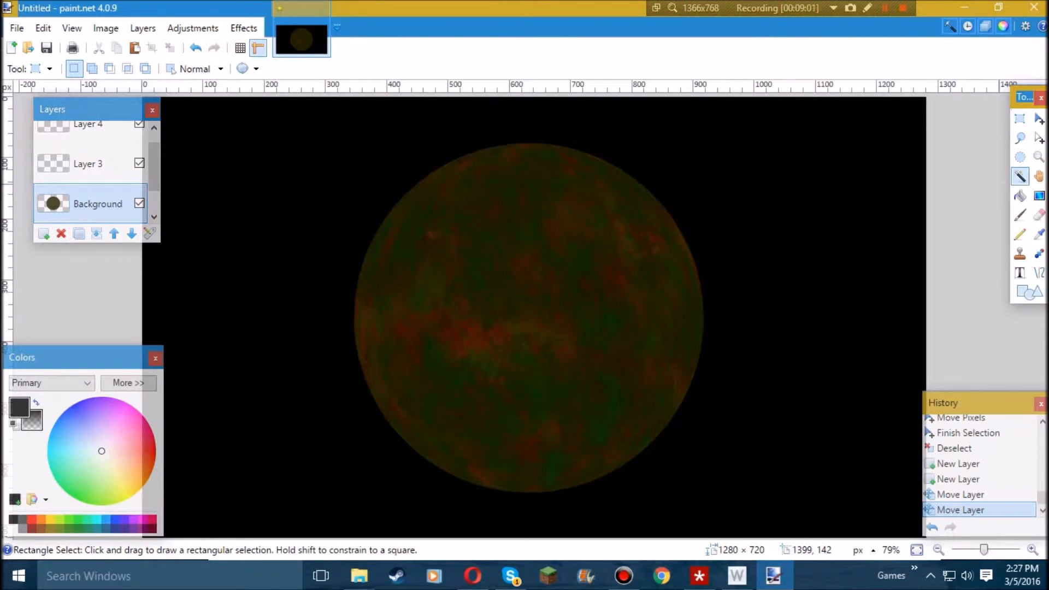
left_click(816, 238)
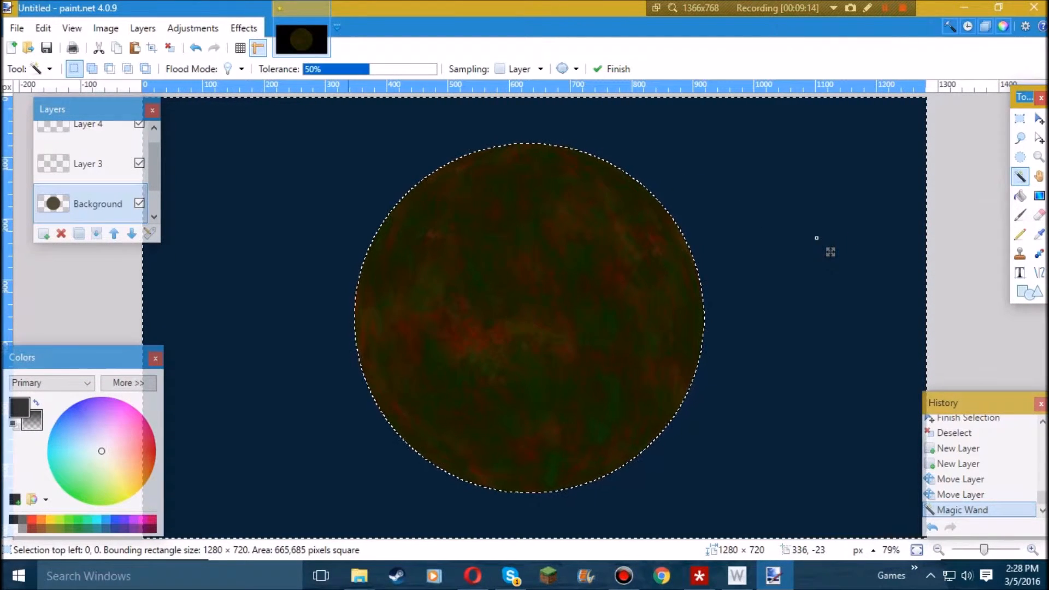
left_click(305, 69)
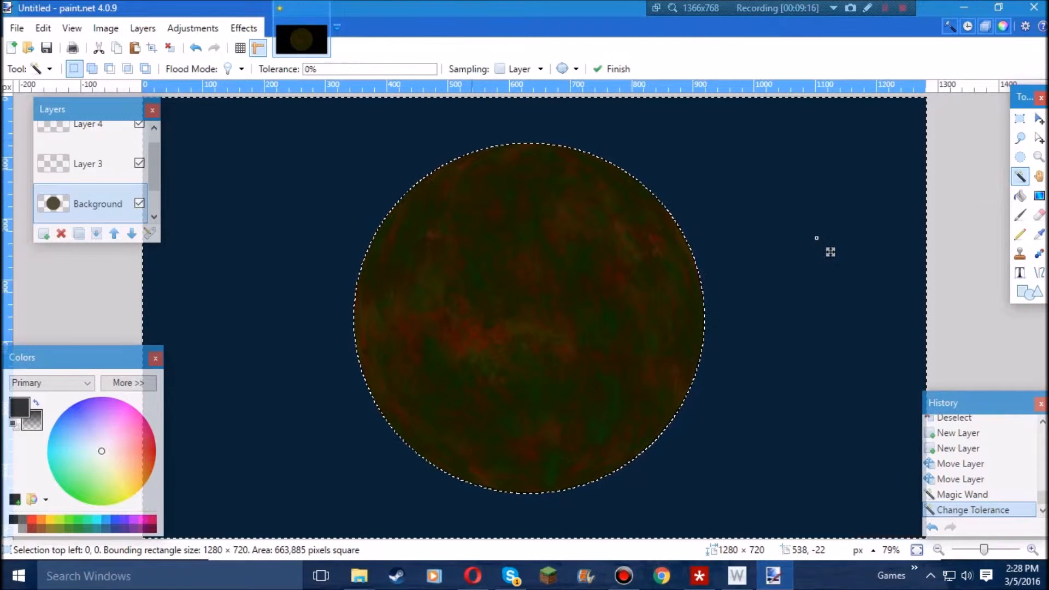
mouse_move(305, 68)
left_mouse_down()
mouse_move(437, 69)
mouse_move(303, 69)
left_mouse_up()
Fill the selected area around the planet with bright blue on Layer 3.
left_click(88, 163)
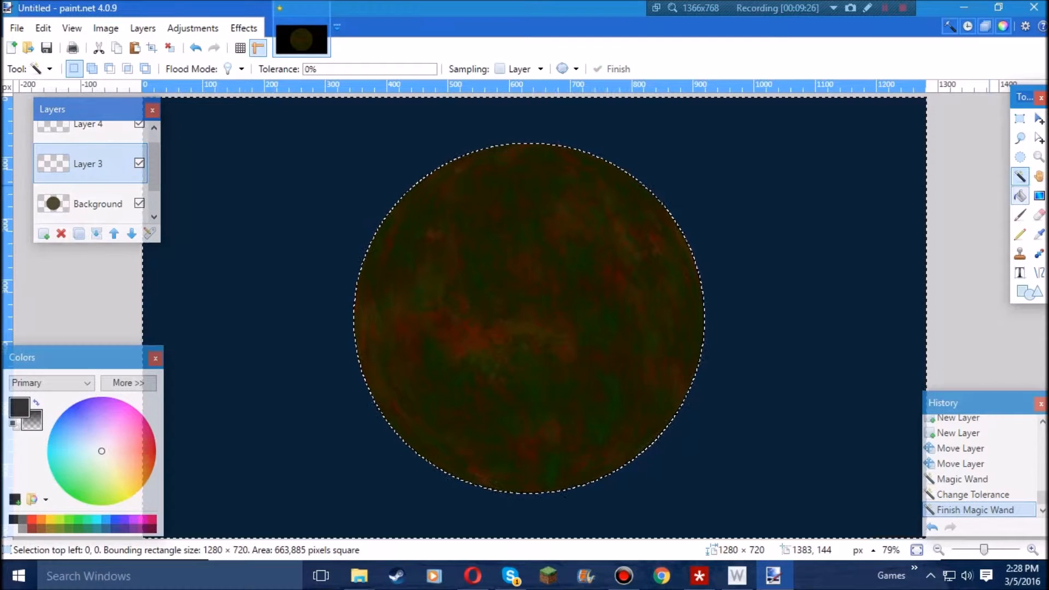
left_click(1019, 195)
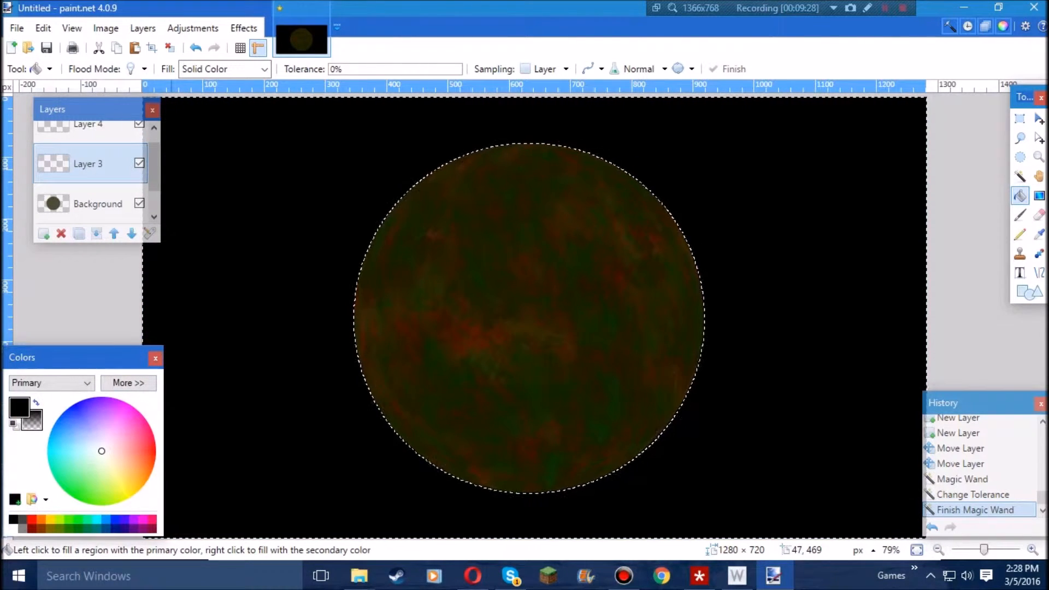
left_click_drag(74, 405, 51, 431)
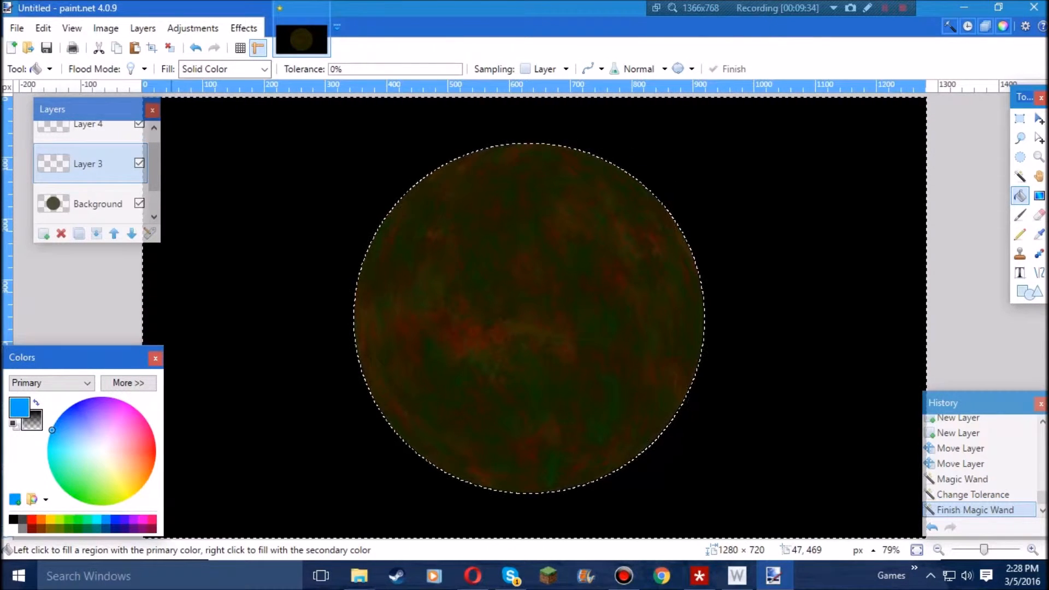
left_click(285, 200)
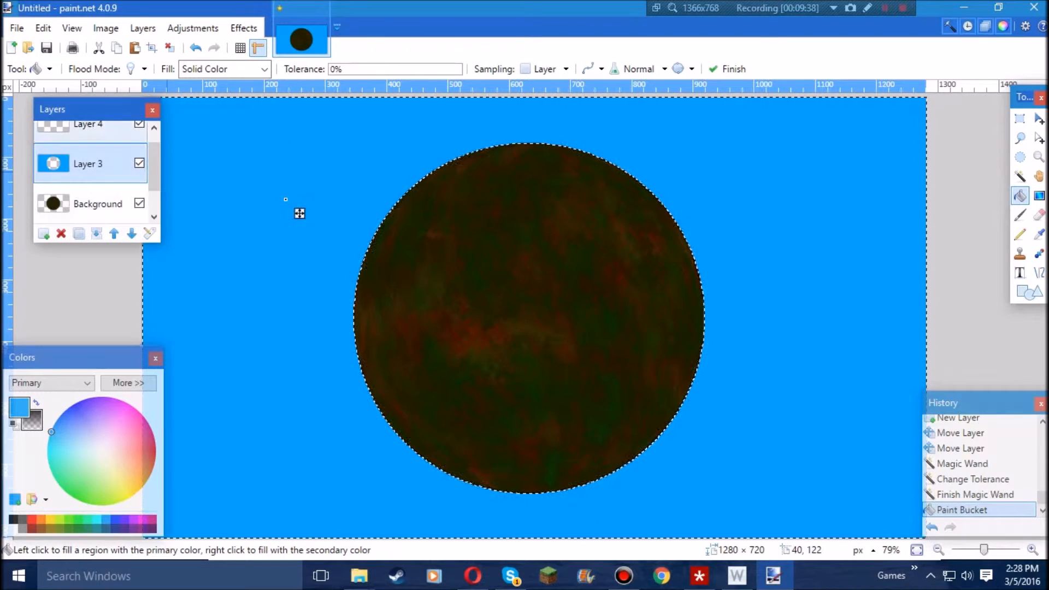
key("Return")
Invert the selection, fill the planet's circle with the same blue on Layer 4 and move that layer below Layer 3.
left_click(87, 124)
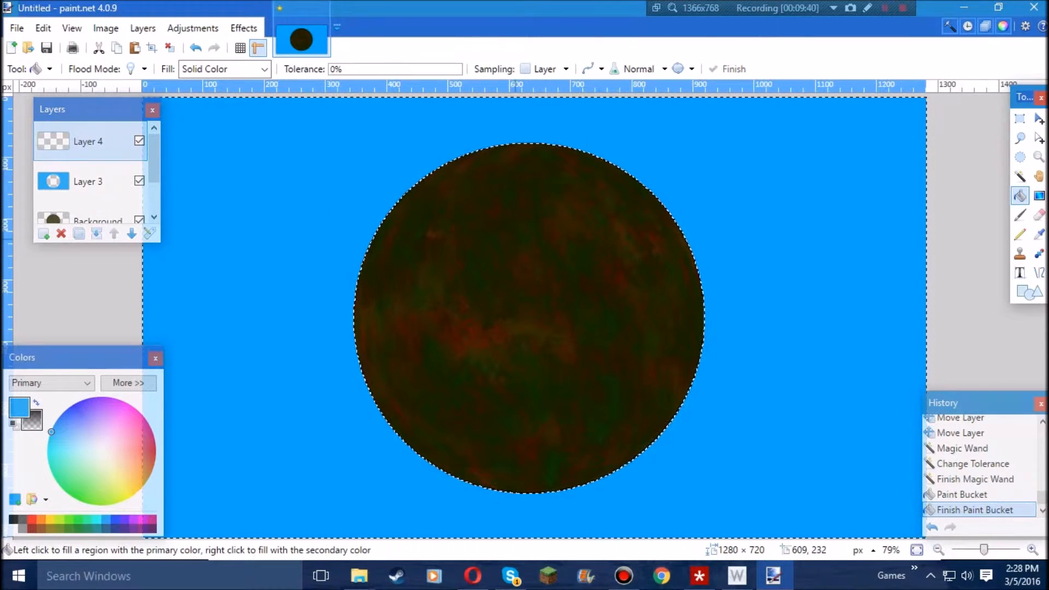
key("ctrl+i")
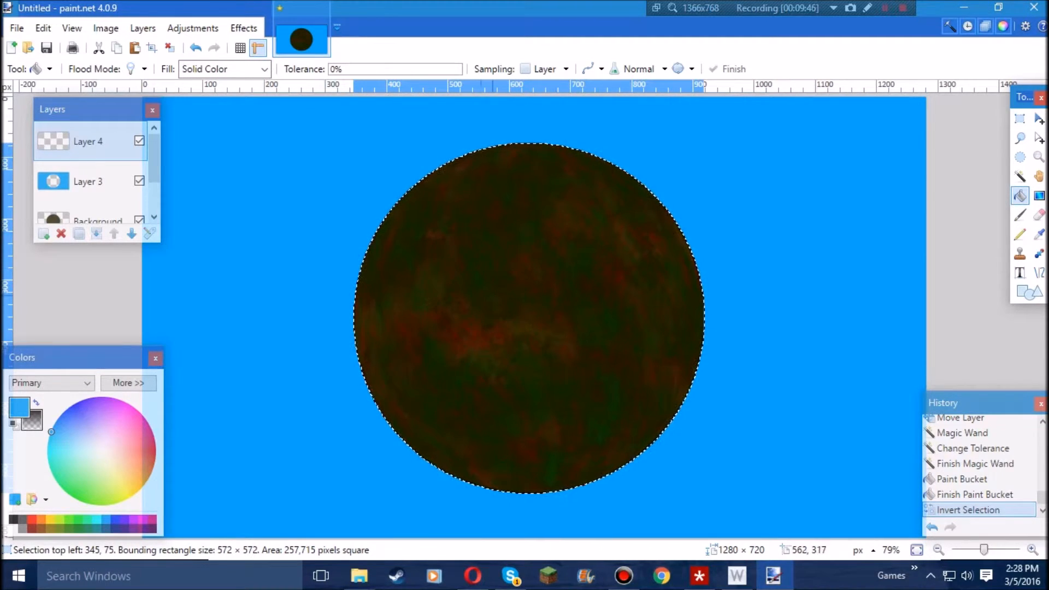
left_click(494, 298)
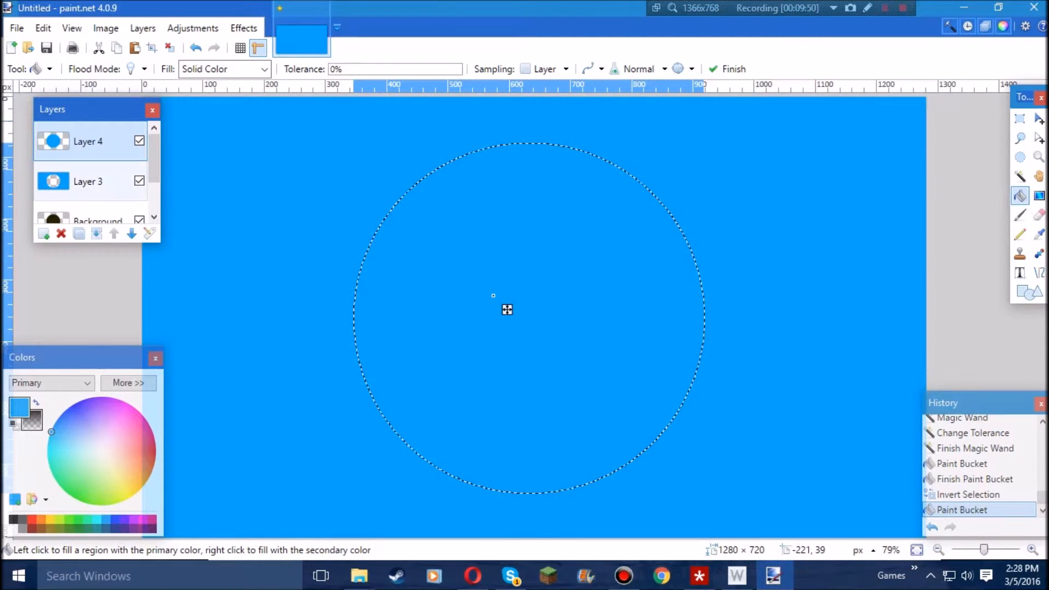
left_click_drag(88, 141, 88, 180)
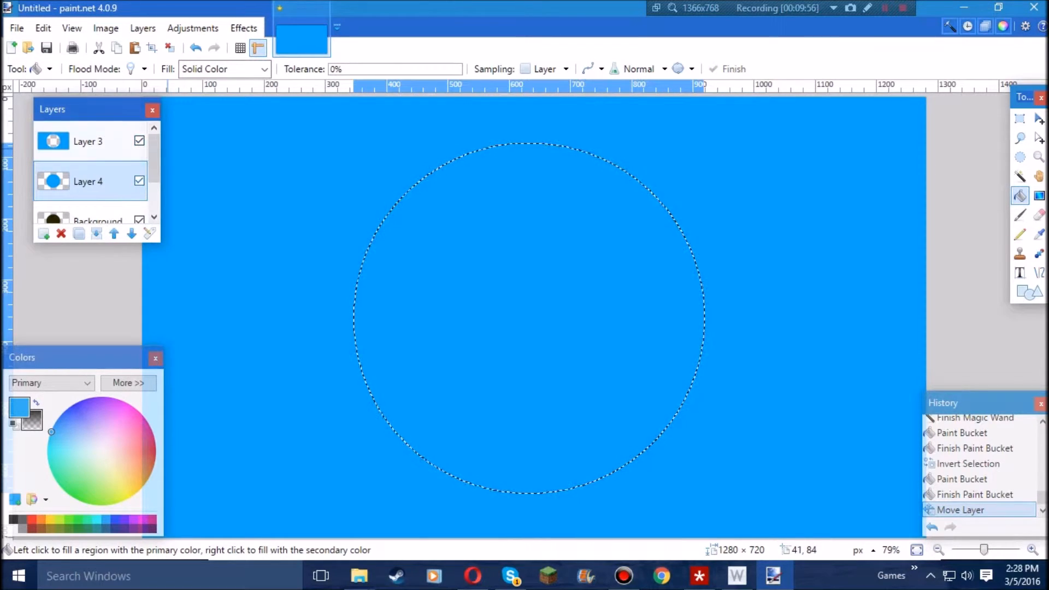
Hide Layer 4 and magic-wand select the empty circle over the planet on Layer 3.
left_click(139, 180)
left_click(93, 219)
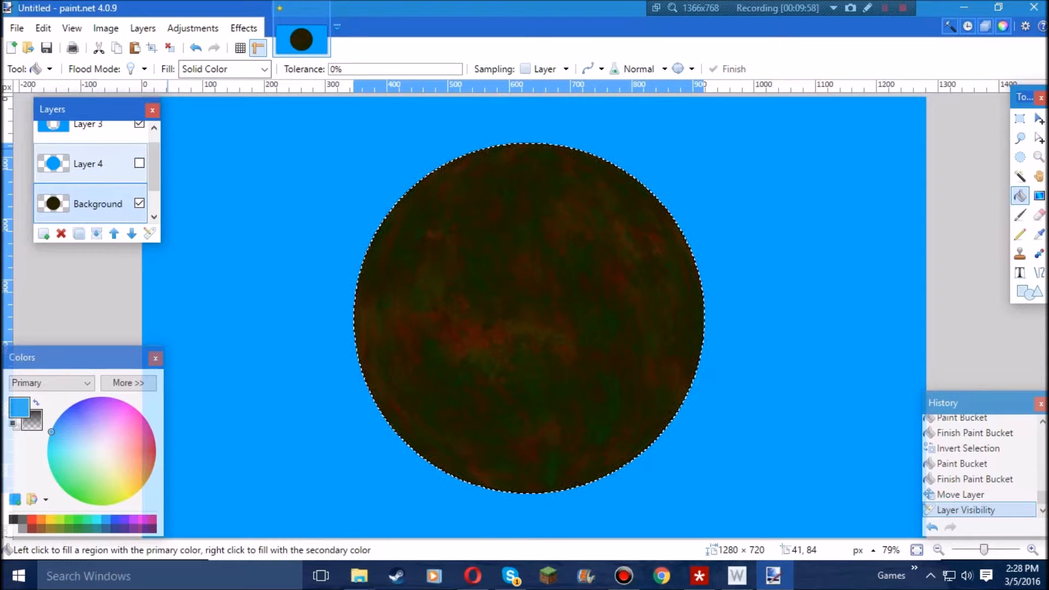
left_click(87, 131)
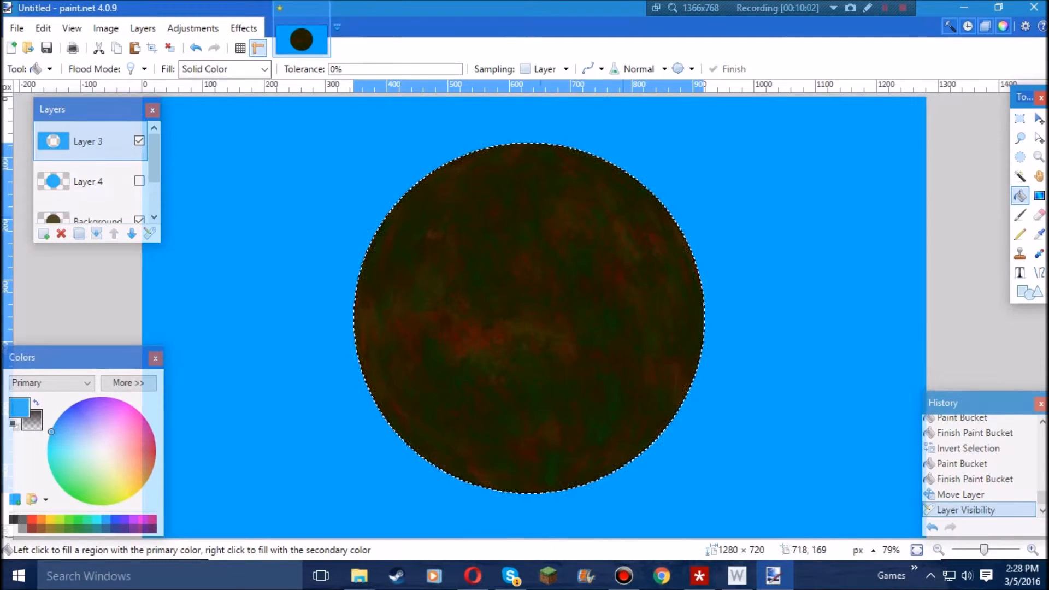
key("s")
left_click(560, 267)
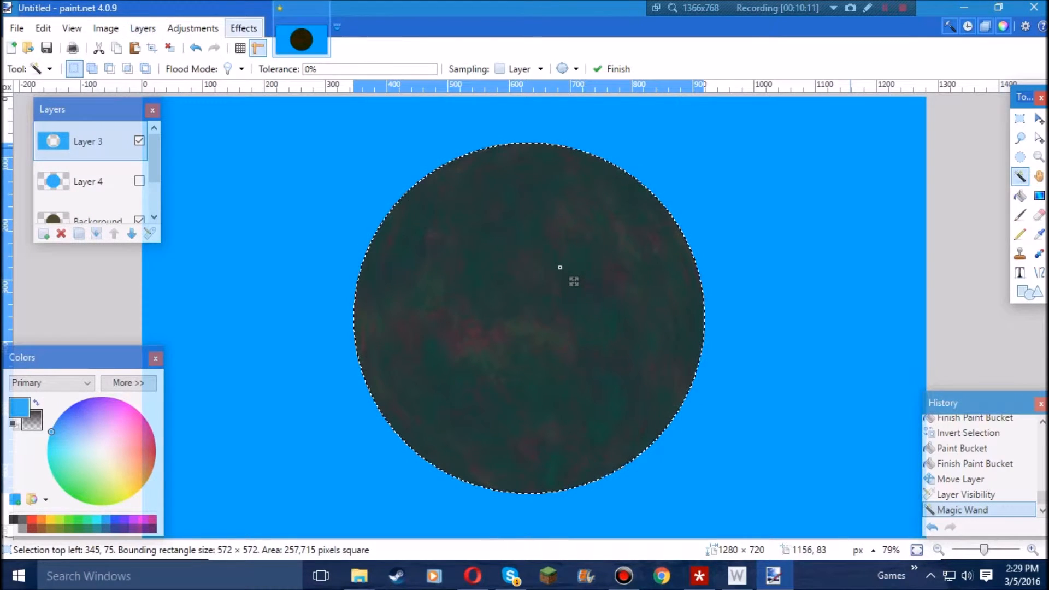
Gaussian-blur the selected circle on Layer 3 to fade blue in from the planet's edge, and erase the blue outside it by inverting the selection.
left_click(243, 28)
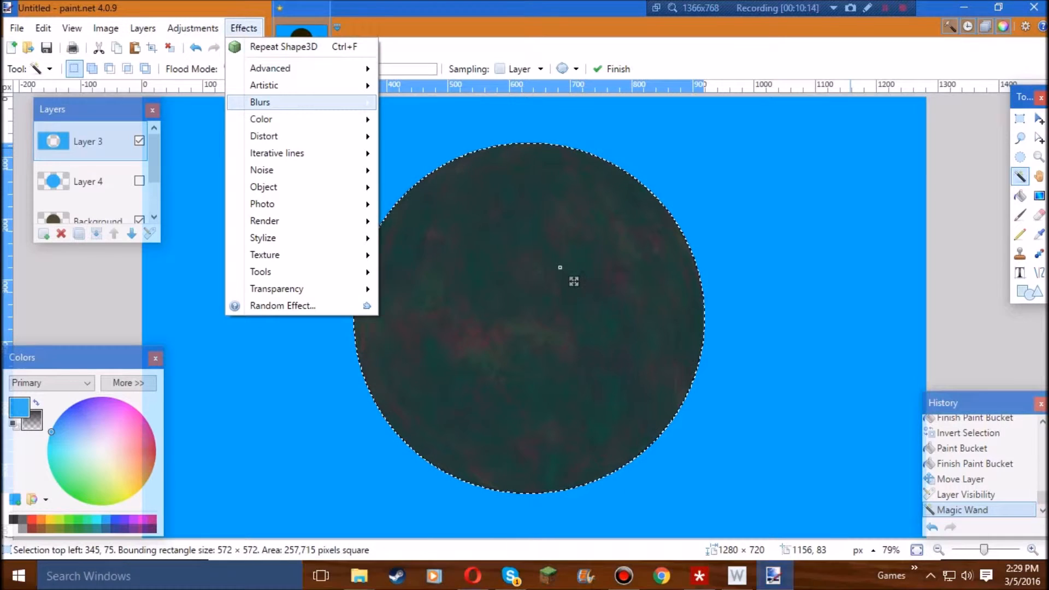
mouse_move(260, 102)
left_click(416, 173)
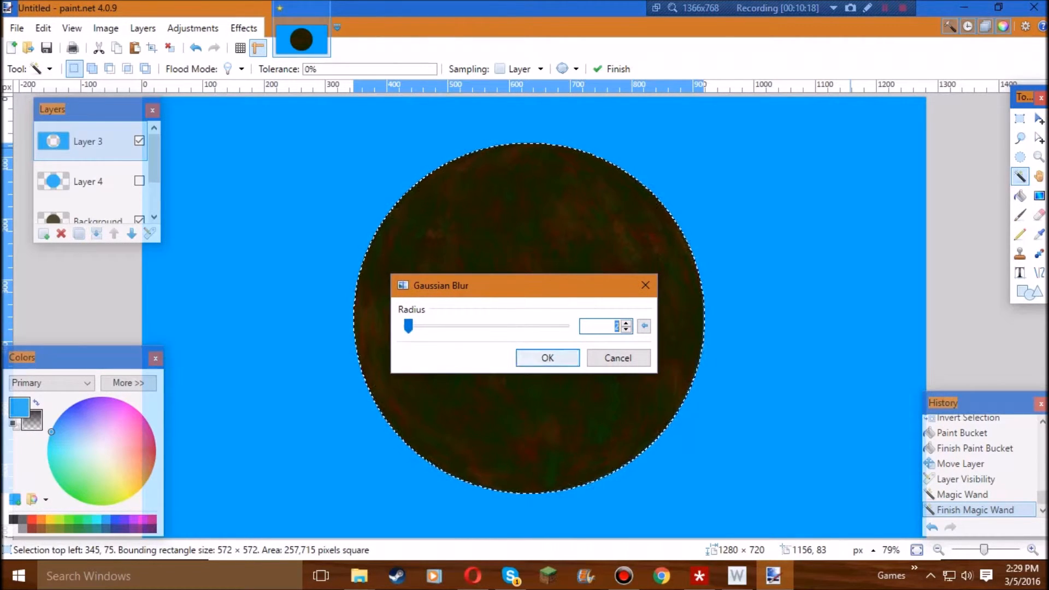
left_click_drag(408, 327, 470, 326)
key("Up")
key("Up")
key("Up")
key("Up")
key("Up")
key("Up")
key("Up")
key("Up")
key("Up")
key("Up")
key("Up")
key("Up")
key("Up")
key("Up")
key("Up")
key("Up")
key("Up")
key("Up")
key("Up")
key("Up")
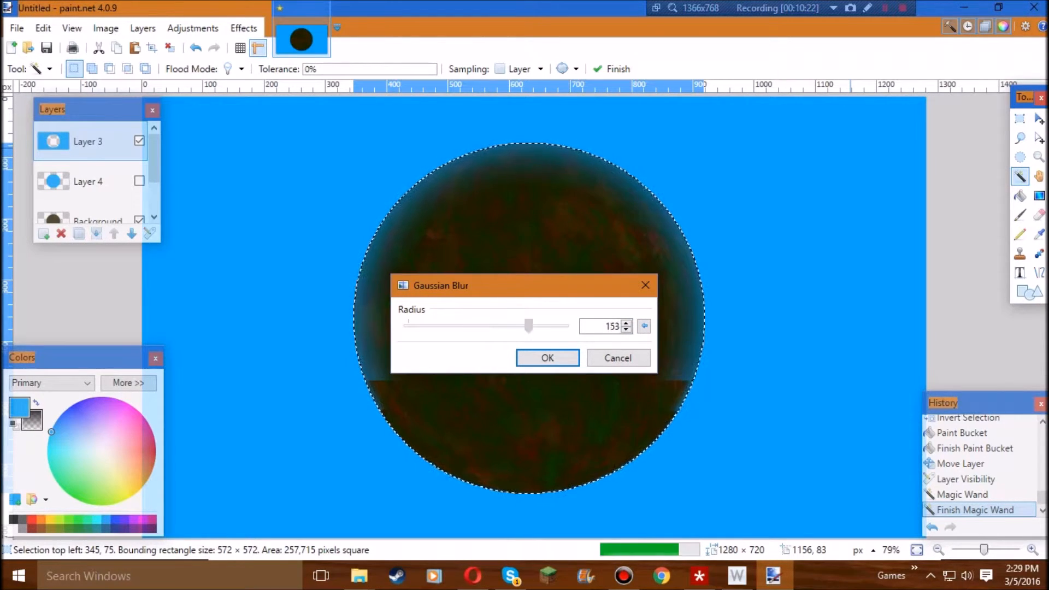
key("Down")
key("Down")
key("Down")
key("Down")
key("Down")
key("Down")
key("Down")
key("Down")
key("Down")
key("Down")
key("Down")
key("Down")
key("Down")
key("Down")
key("Down")
key("Down")
key("Down")
key("Down")
key("Down")
key("Down")
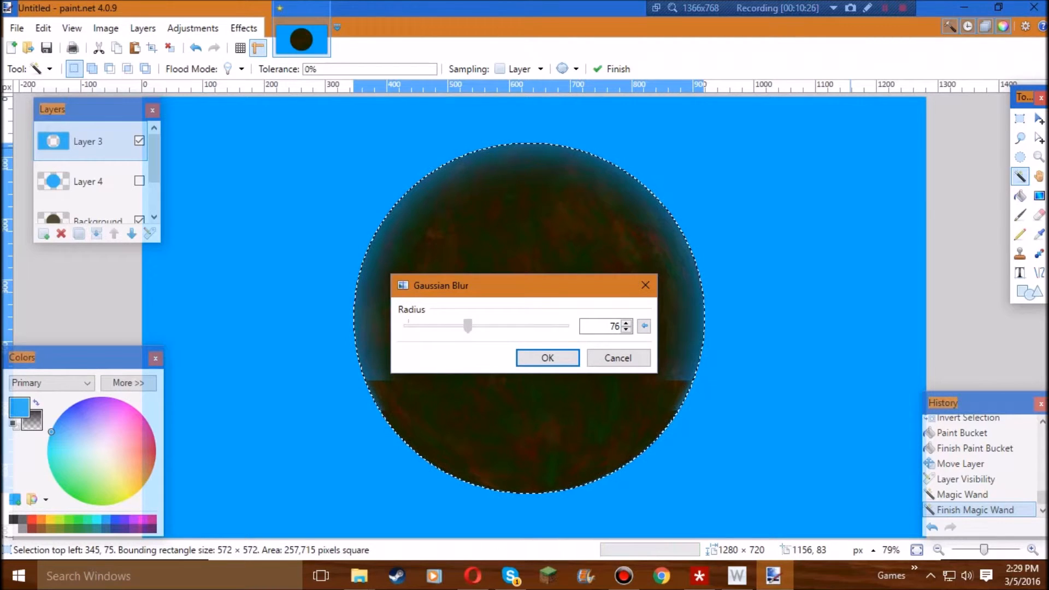
key("Down")
left_click_drag(541, 286, 320, 255)
key("Down")
key("Down")
left_click_drag(245, 295, 239, 295)
left_click_drag(295, 259, 340, 243)
key("Return")
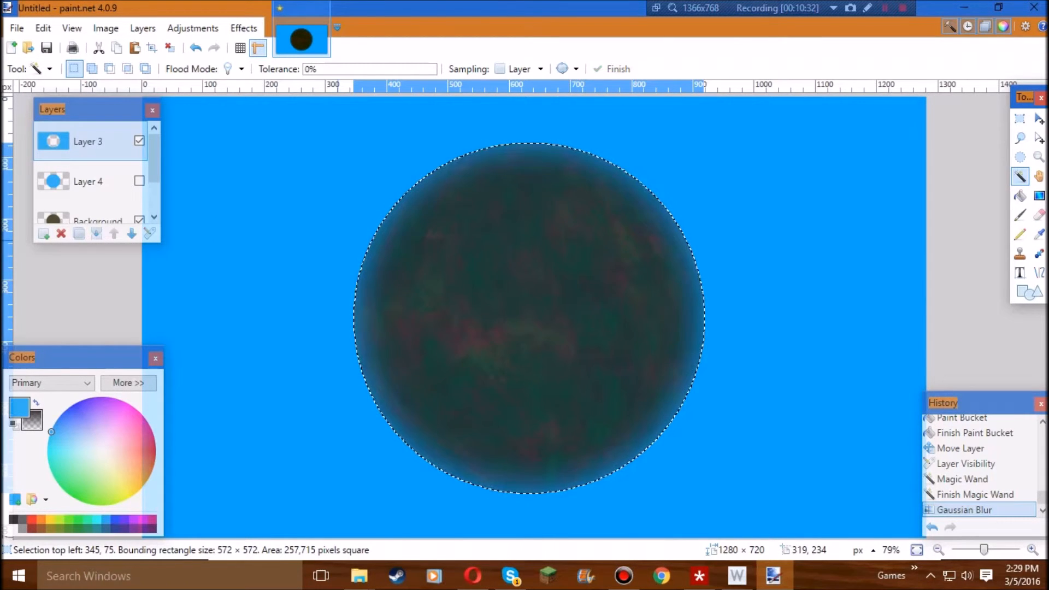
key("ctrl+i")
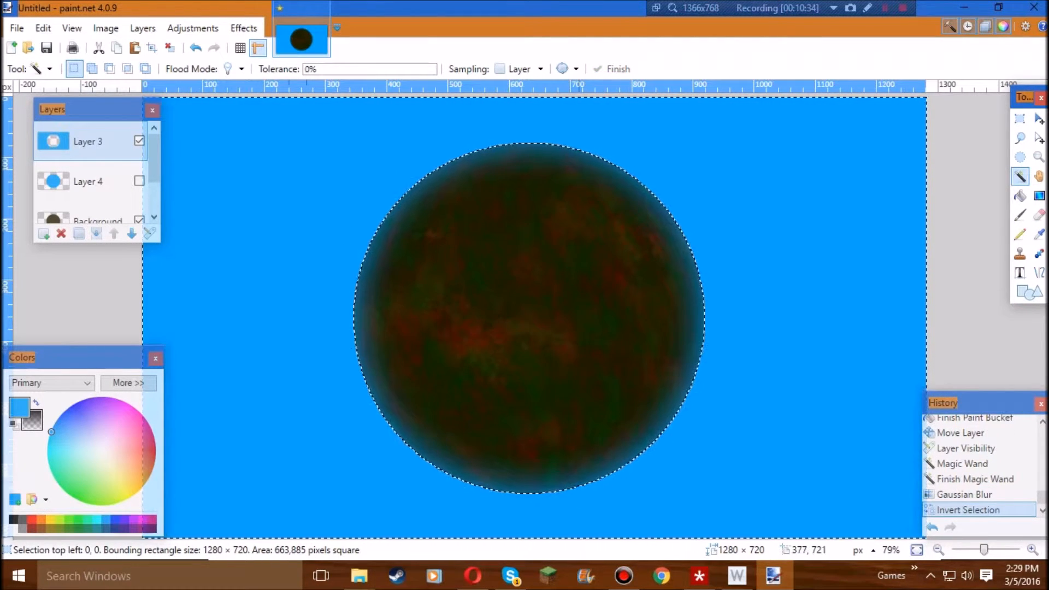
key("Delete")
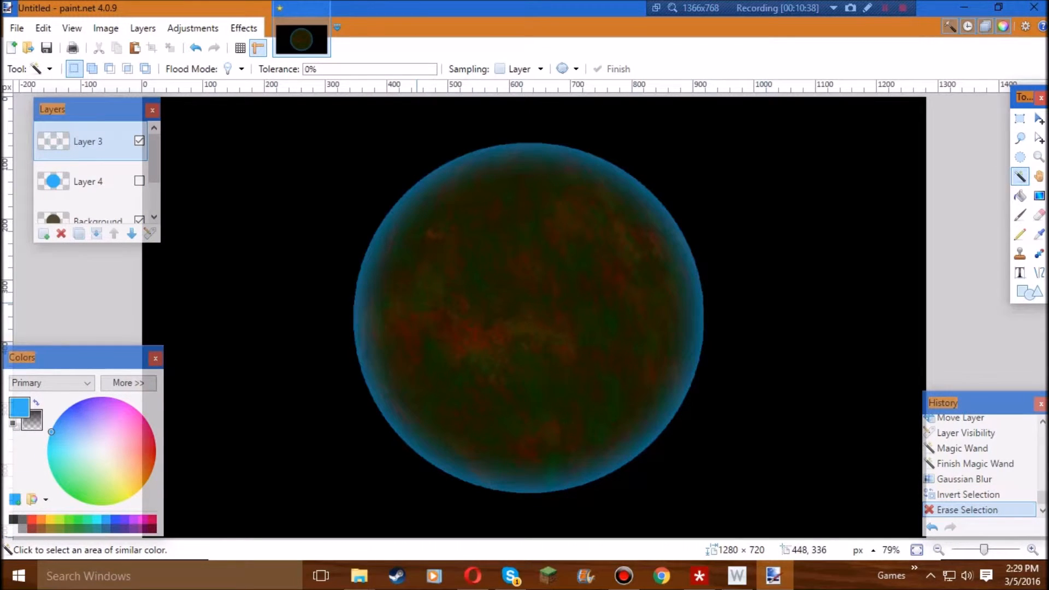
Magic-wand select the empty area around the circle on Layer 4 and make that layer visible.
left_click(88, 181)
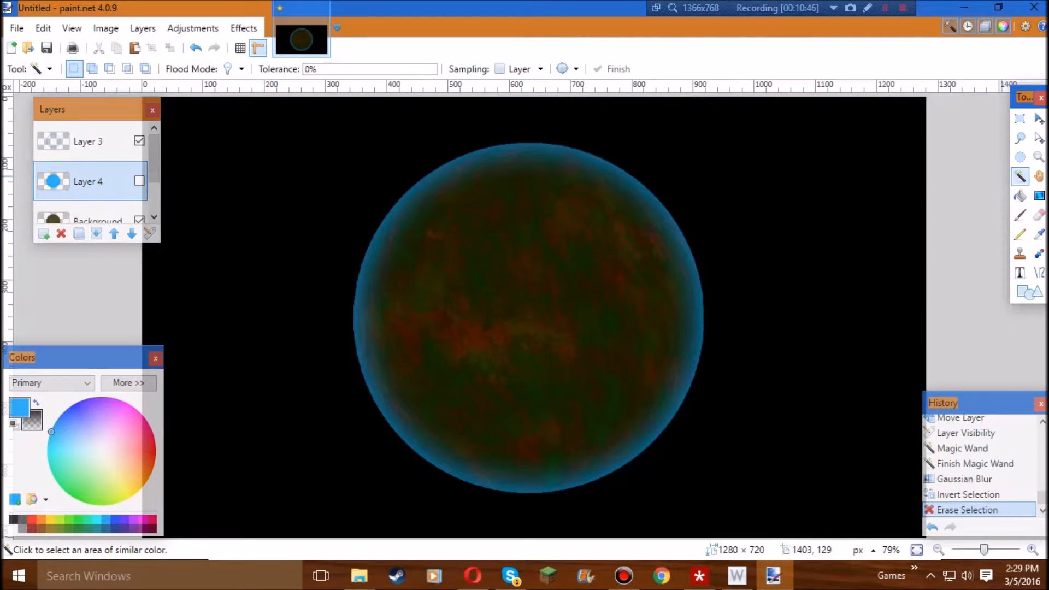
left_click(778, 179)
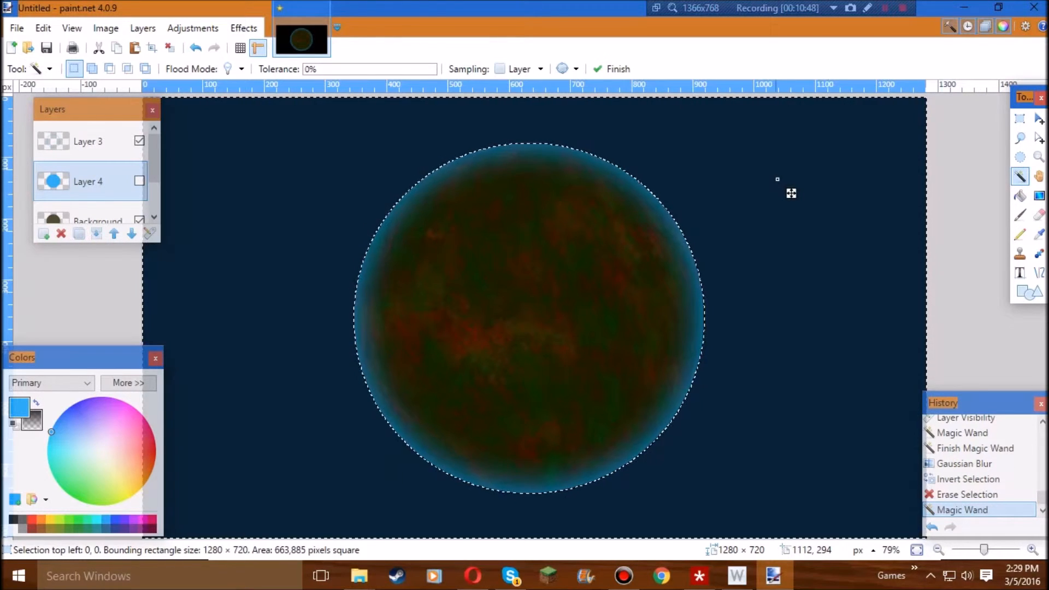
left_click(139, 181)
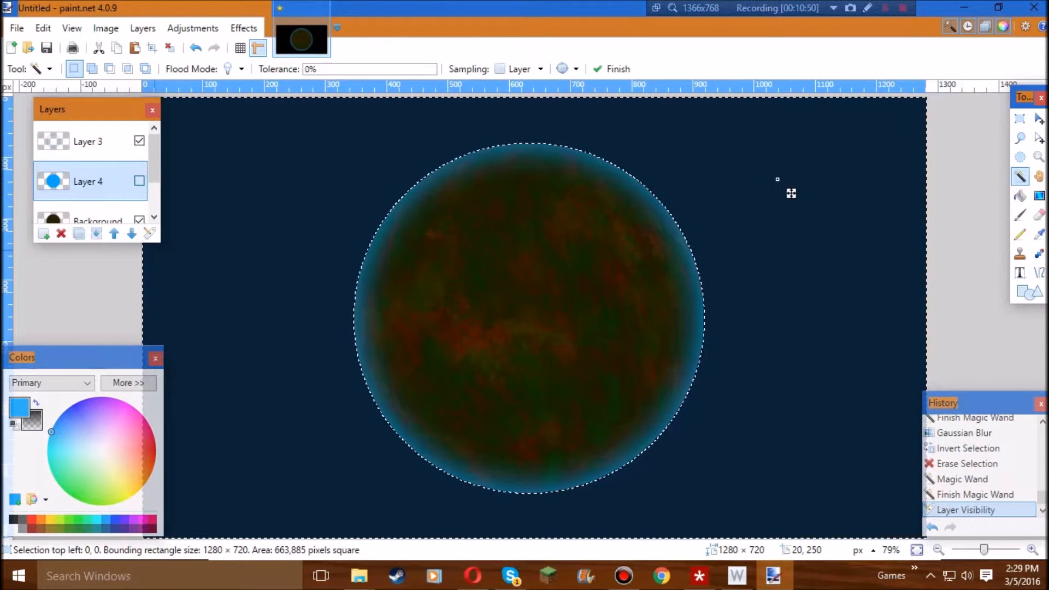
Apply a Gaussian Blur of radius 11 outside Layer 4's circle, and erase the blue inside it by inverting the selection.
left_click(244, 28)
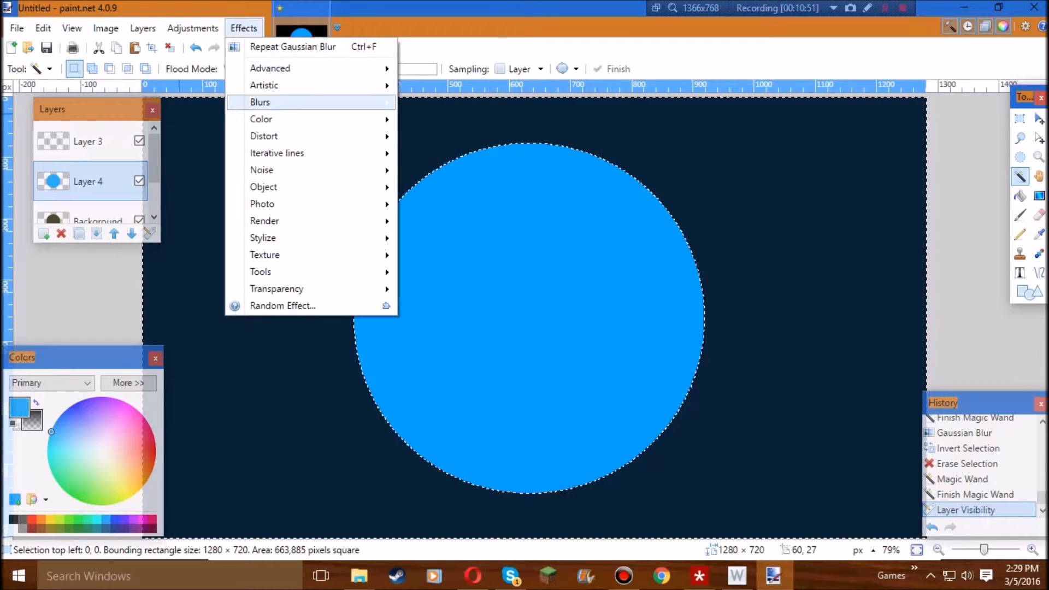
mouse_move(260, 102)
left_click(443, 155)
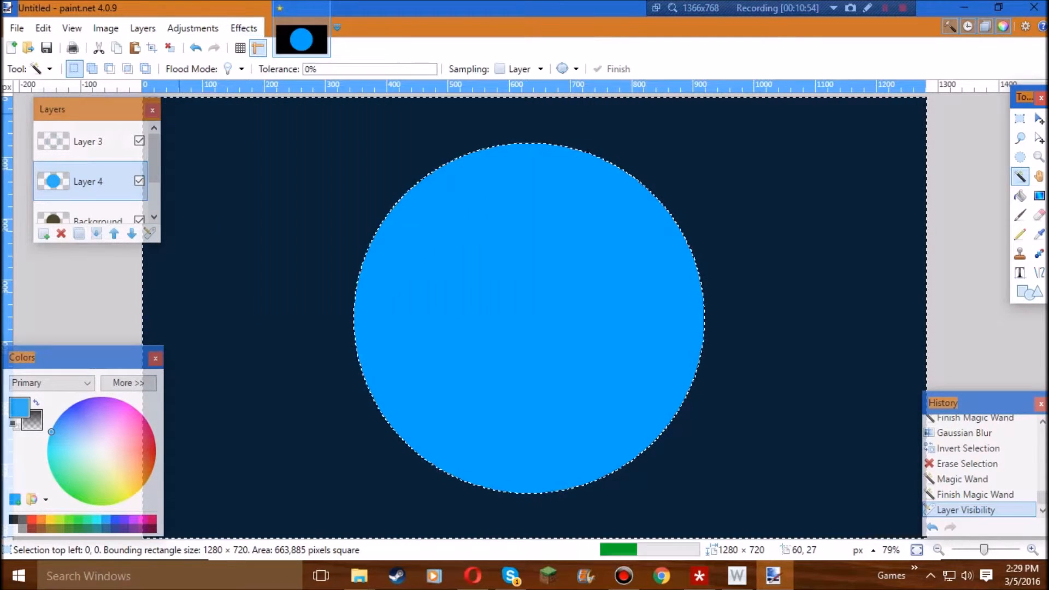
left_click_drag(462, 238, 463, 261)
left_click_drag(464, 301, 417, 301)
key("Down")
key("Up")
key("Up")
key("Up")
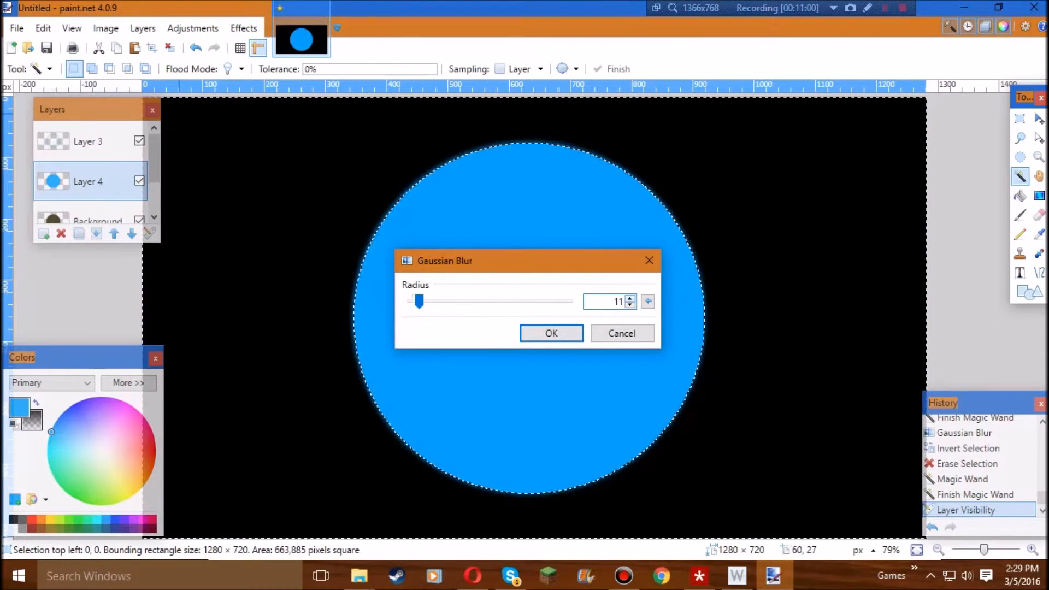
key("Return")
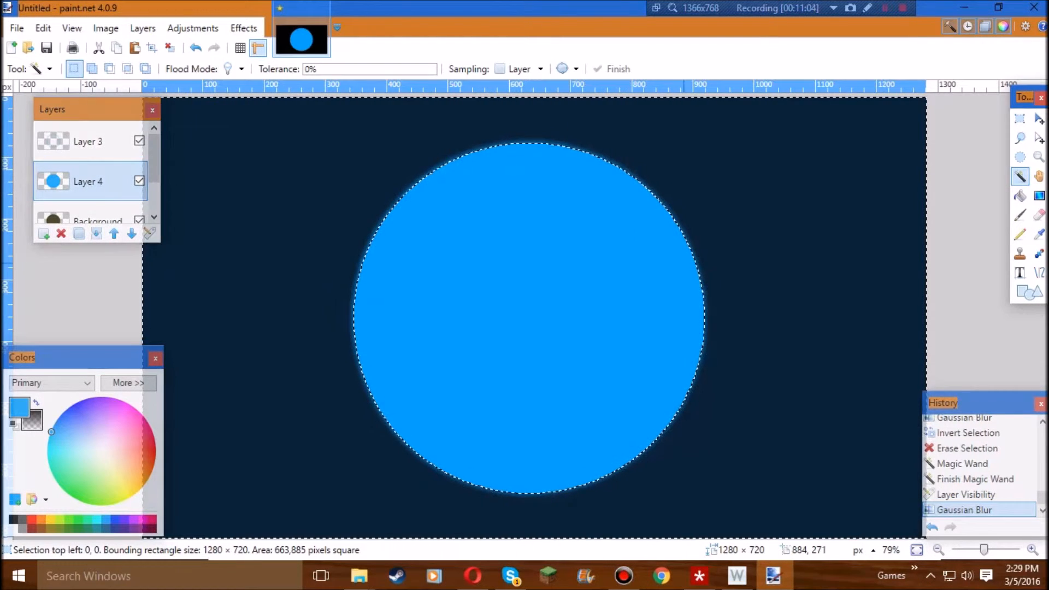
key("ctrl+i")
key("Delete")
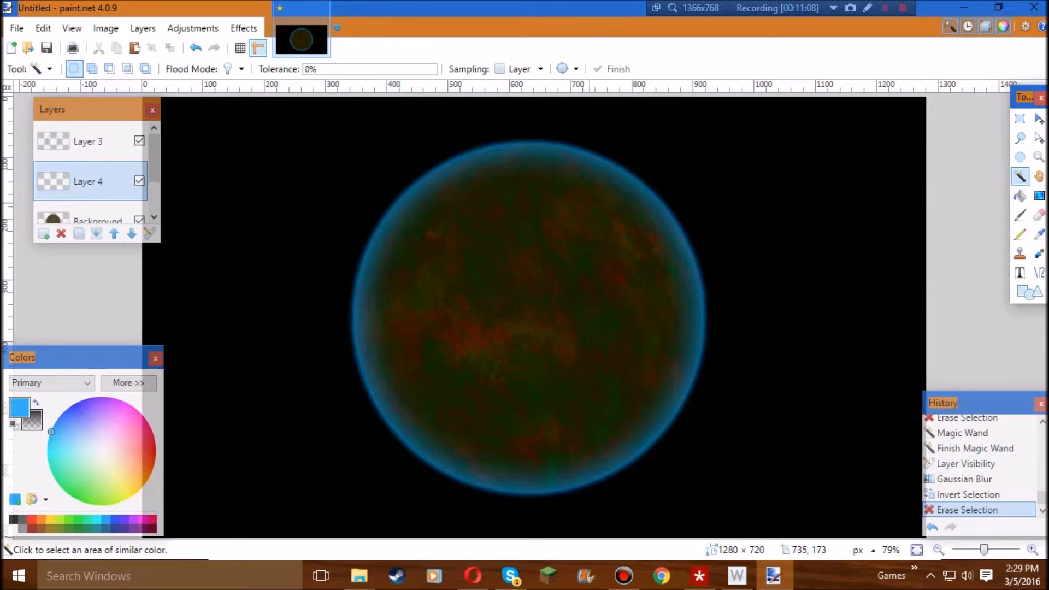
Merge Layer 3 down into Layer 4 and set the merged layer to Glow blending with opacity 180.
left_click(99, 141)
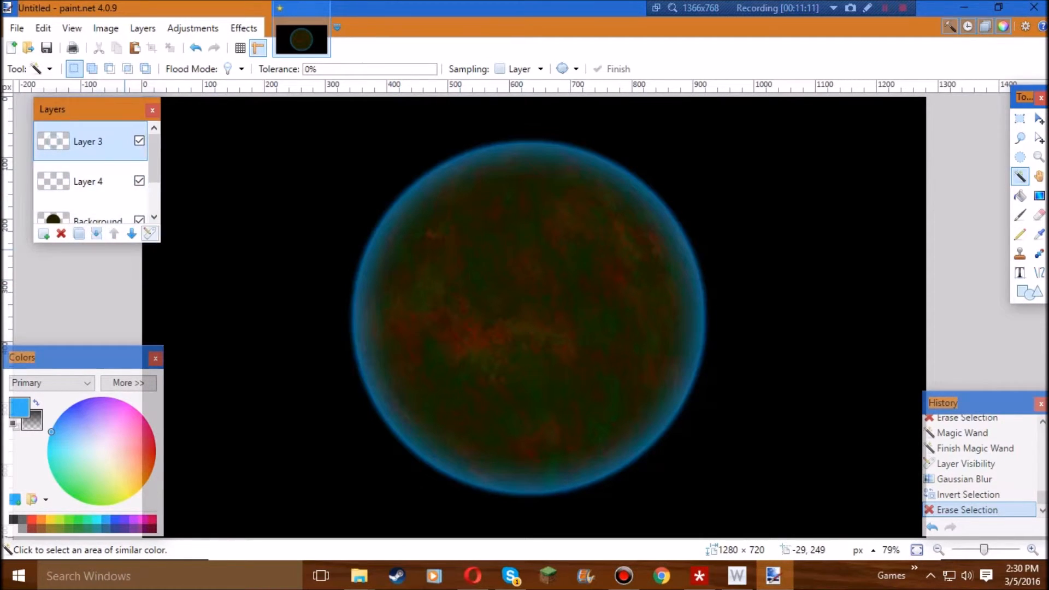
left_click(96, 234)
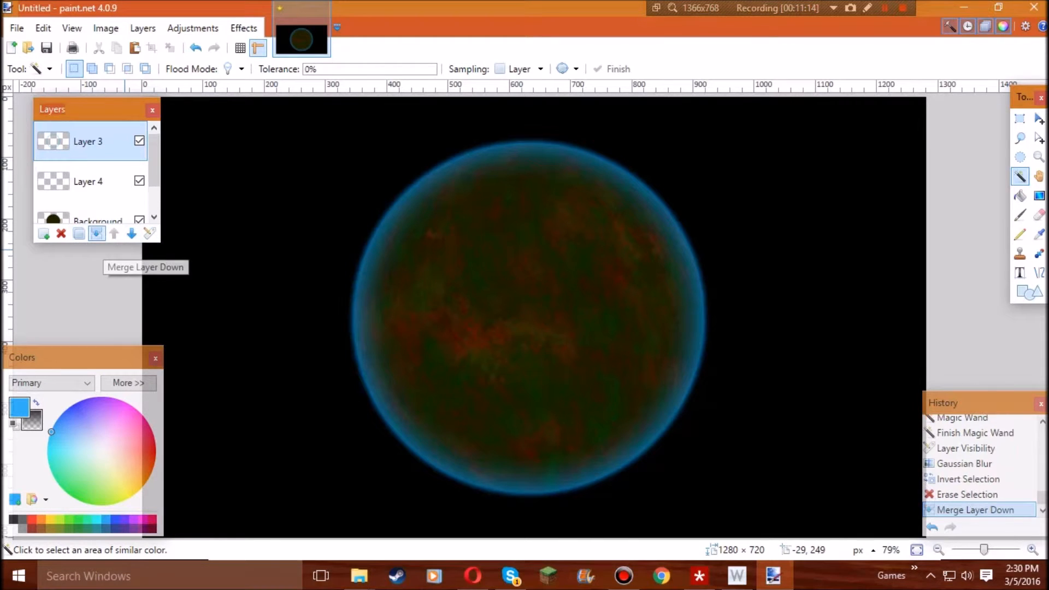
left_click(148, 234)
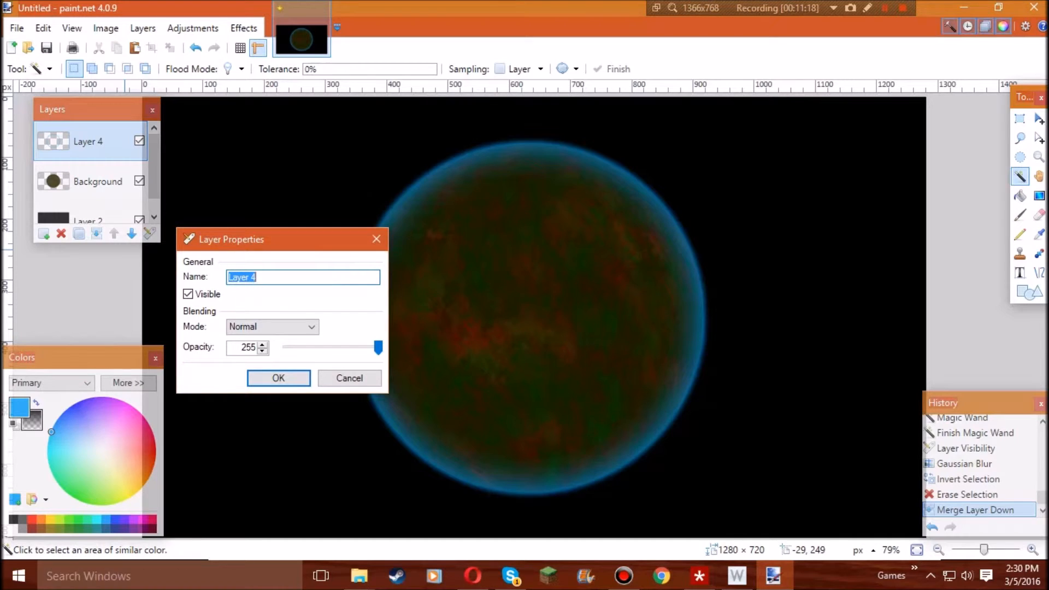
left_click(272, 326)
left_click(272, 352)
left_click(273, 326)
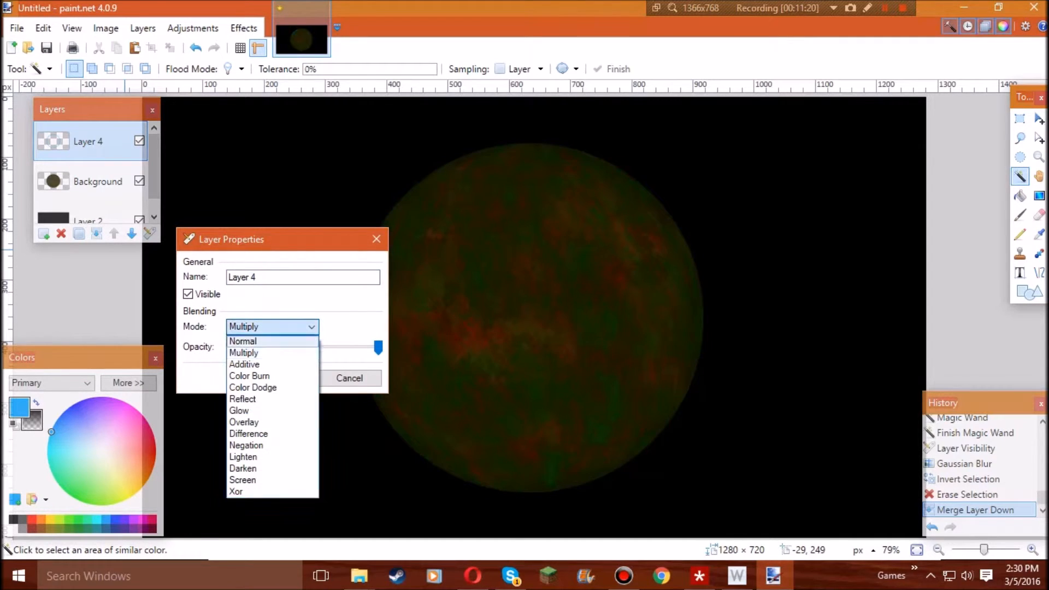
left_click(272, 364)
left_click(272, 327)
left_click(272, 410)
left_click_drag(276, 240, 194, 208)
left_click_drag(296, 313, 285, 313)
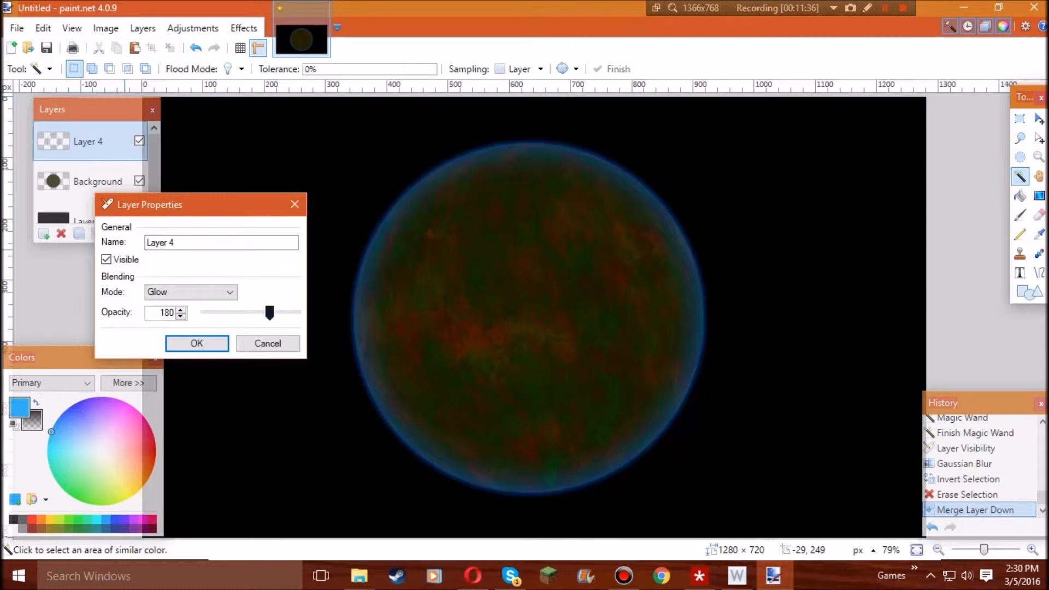
left_click(197, 344)
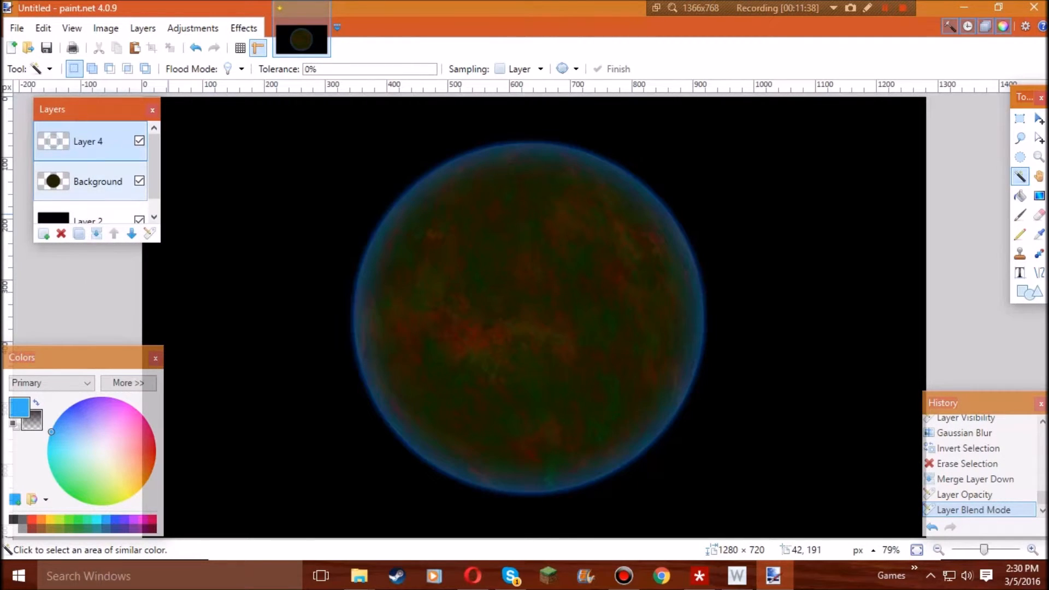
Duplicate the Background planet layer and turn the upper copy black with Hue / Saturation lightness at -100.
left_click(90, 181)
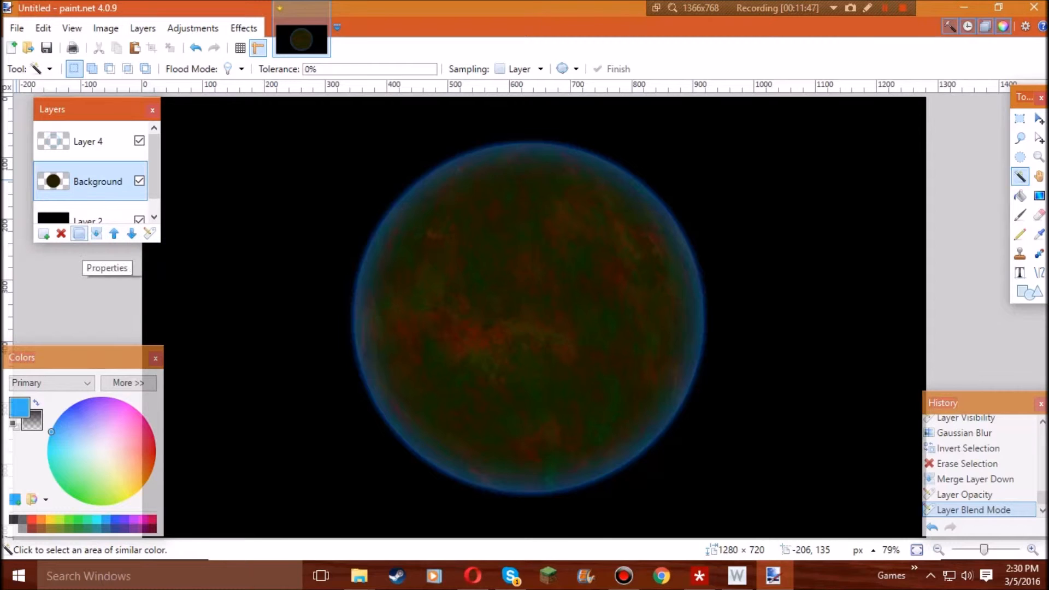
left_click(78, 234)
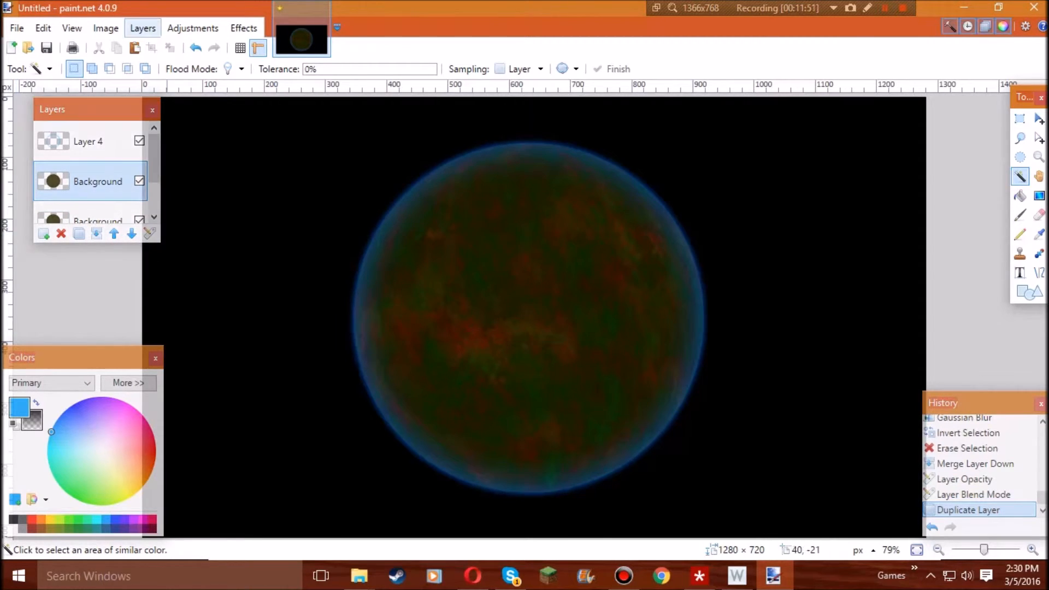
left_click(192, 28)
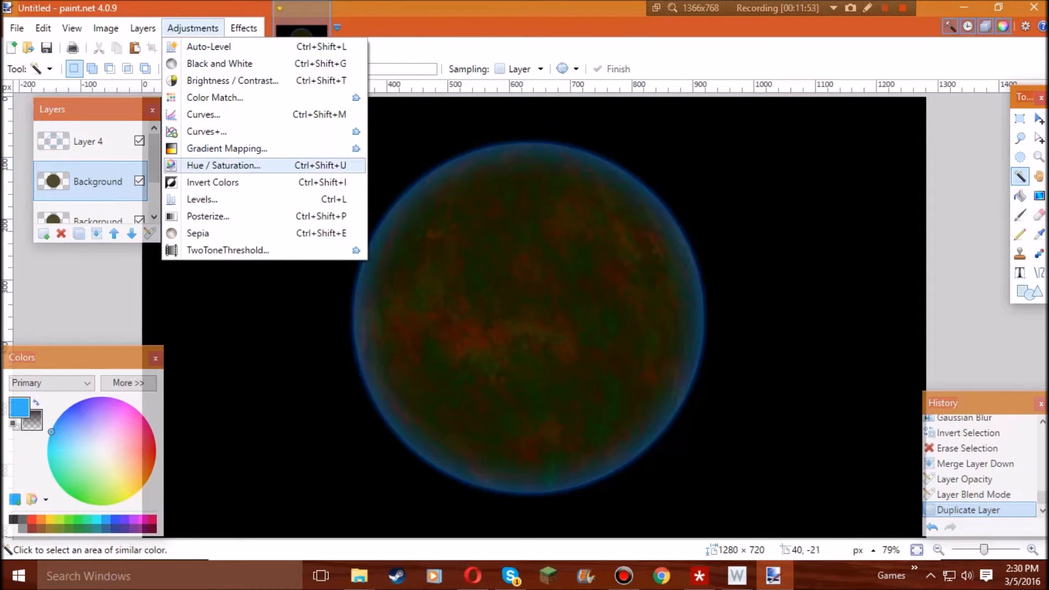
left_click(223, 165)
left_click_drag(489, 317, 408, 317)
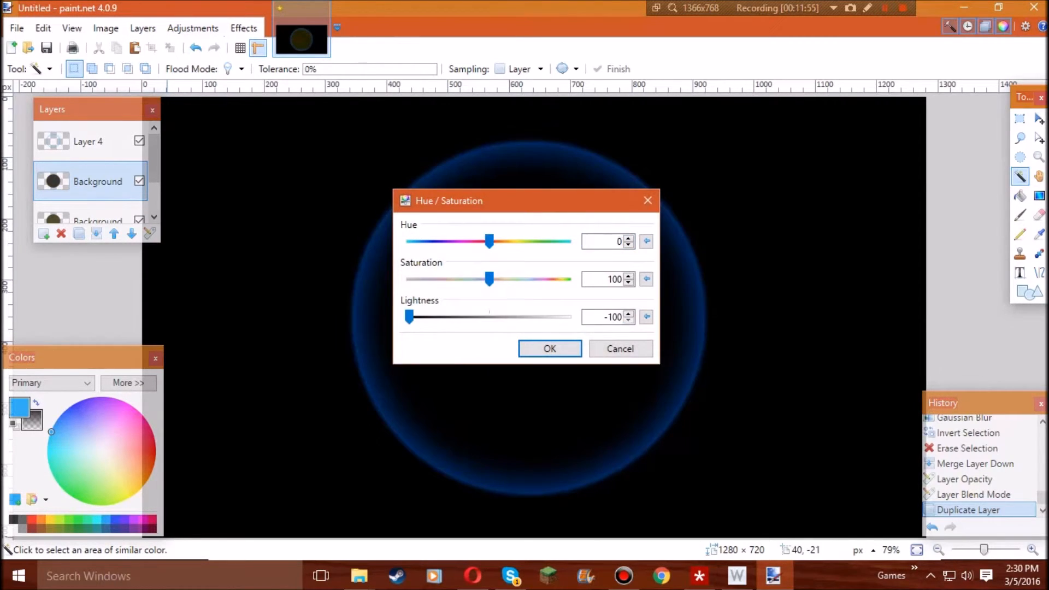
left_click_drag(491, 201, 140, 199)
left_click(198, 347)
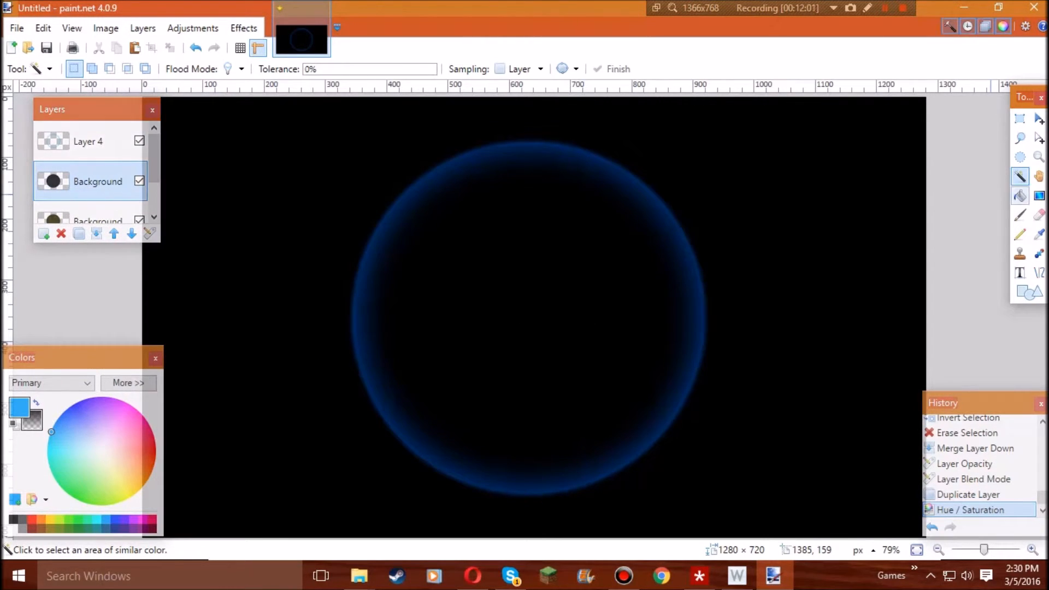
Set up the Gradient tool as a linear gradient in transparency mode.
left_click(1039, 196)
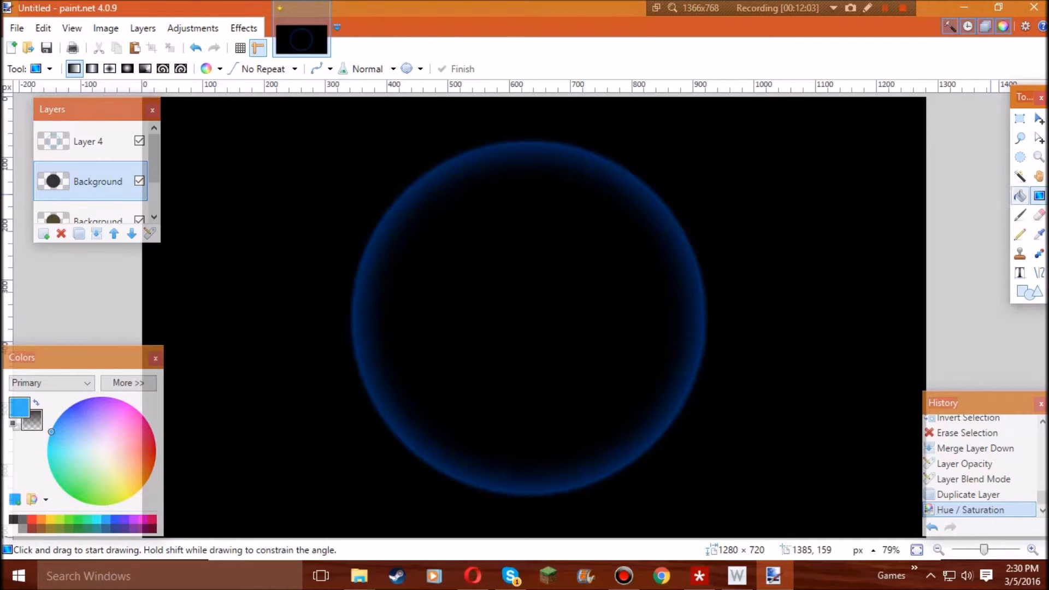
left_click(219, 68)
left_click(257, 87)
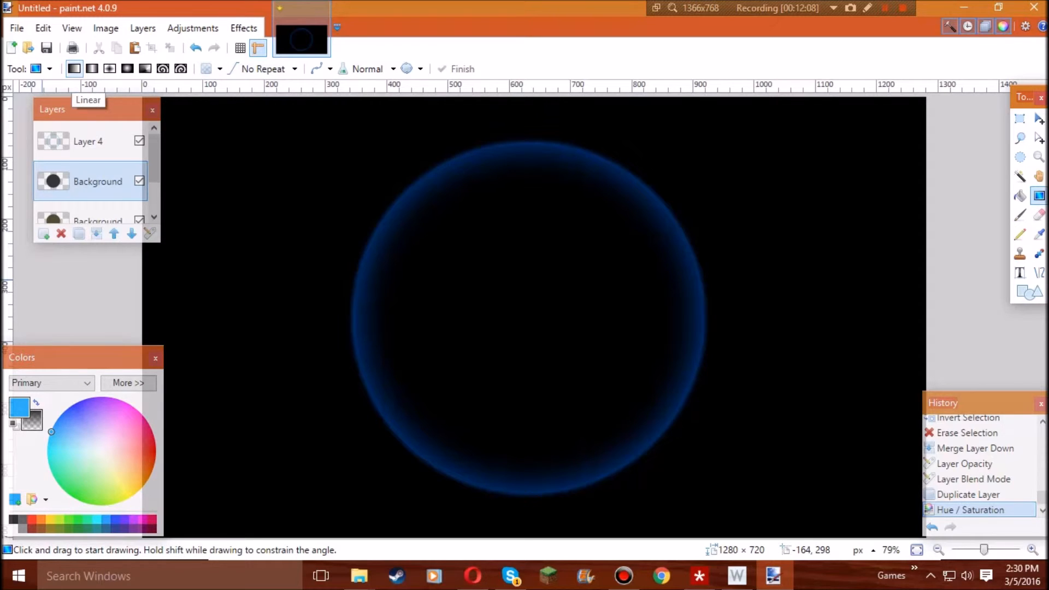
left_click_drag(584, 354, 723, 402)
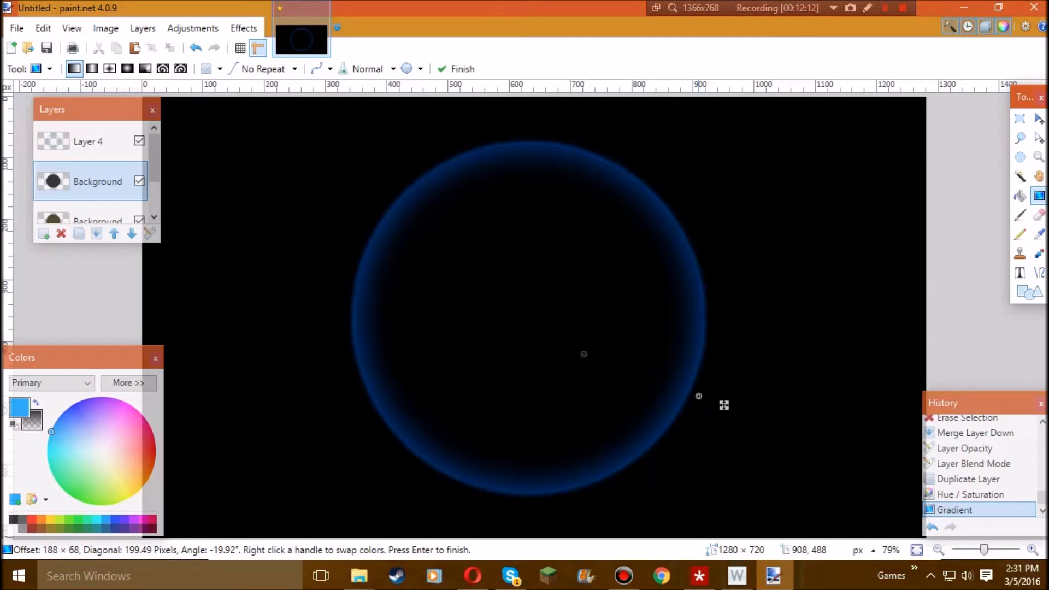
key("Return")
left_click_drag(587, 347, 630, 374)
key("ctrl+z")
Set the secondary colour to black and fade the black planet copy with a gradient about 413 px long, from its lower right towards its upper left.
left_click(31, 419)
left_click(13, 518)
left_click_drag(646, 356, 479, 280)
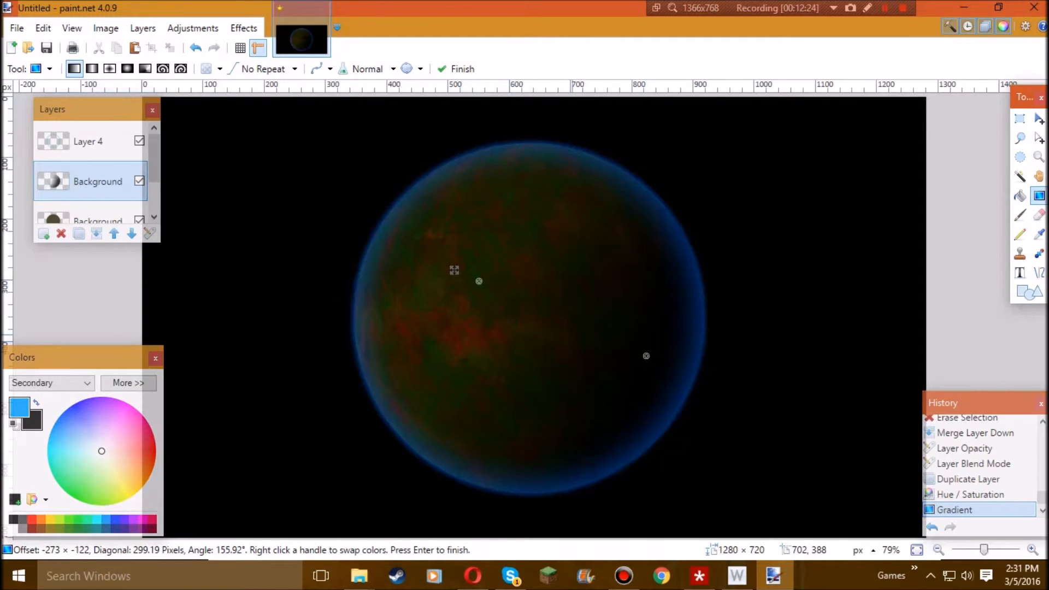
key("ctrl+z")
left_click_drag(609, 365, 372, 246)
left_click_drag(654, 329, 637, 337)
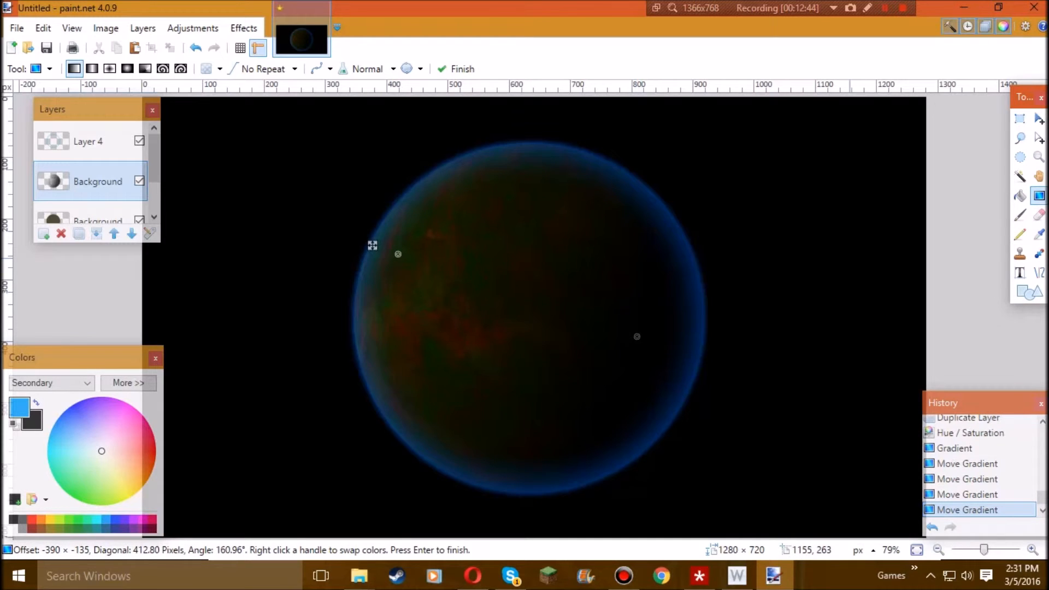
key("Return")
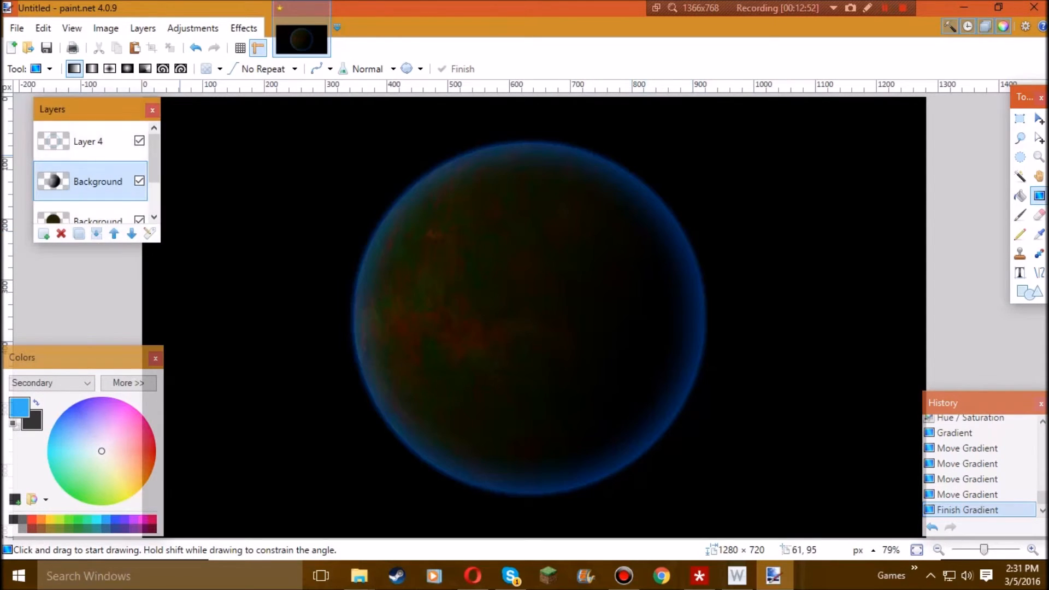
Fade the Layer 4 glow with a transparency gradient about 647 px long, from beyond the planet's upper left to its lower right.
left_click(97, 141)
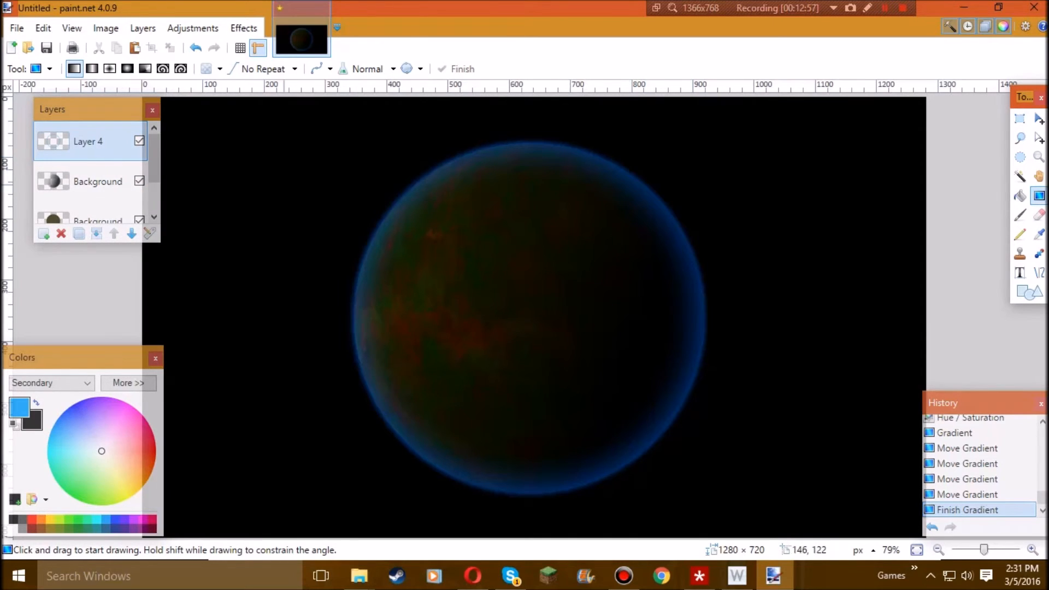
left_click_drag(436, 262, 654, 333)
left_click_drag(437, 262, 307, 209)
left_click_drag(654, 334, 701, 366)
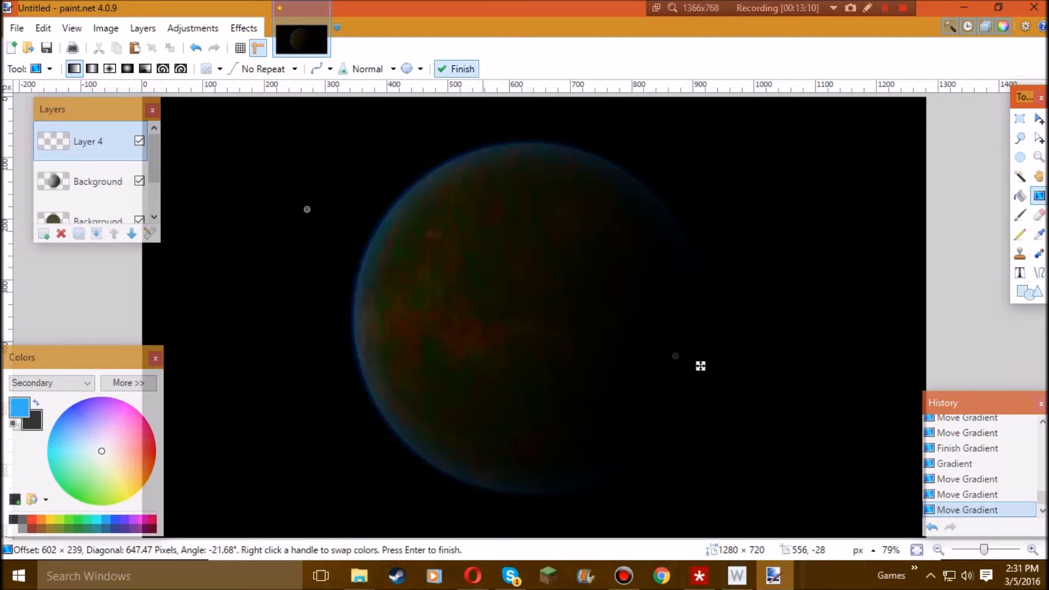
key("Return")
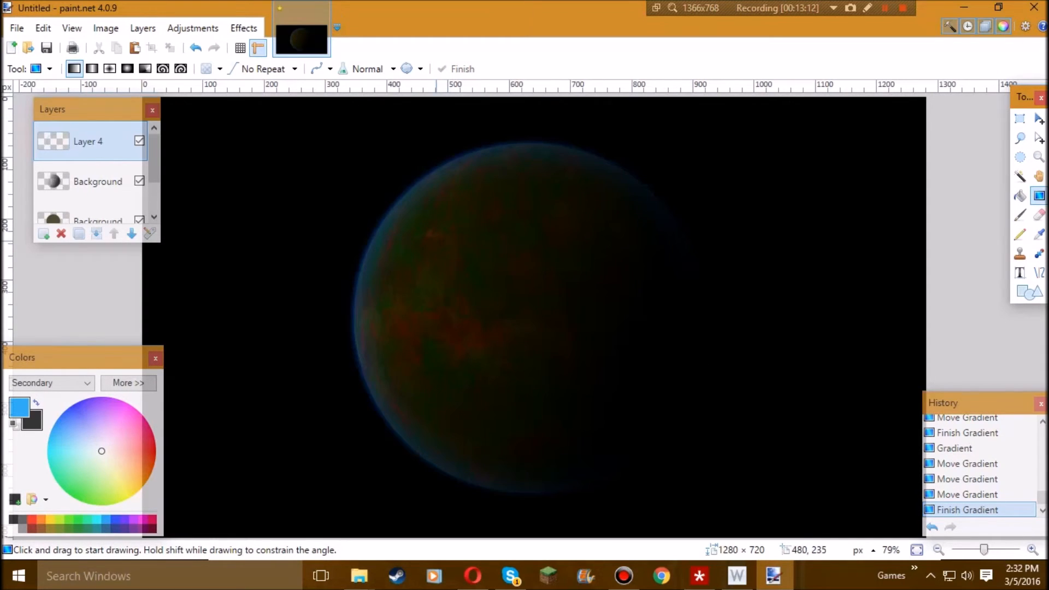
Merge Layer 4 down into the black planet copy, and merge the result down into the planet layer.
scroll(90, 181, "down", 2)
scroll(90, 180, "up", 2)
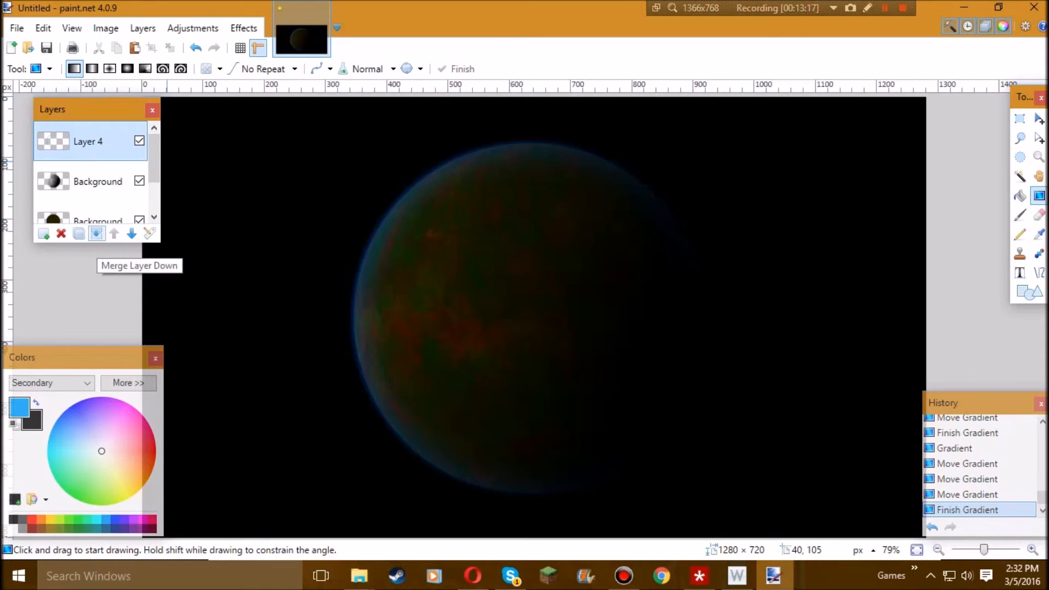
left_click(97, 234)
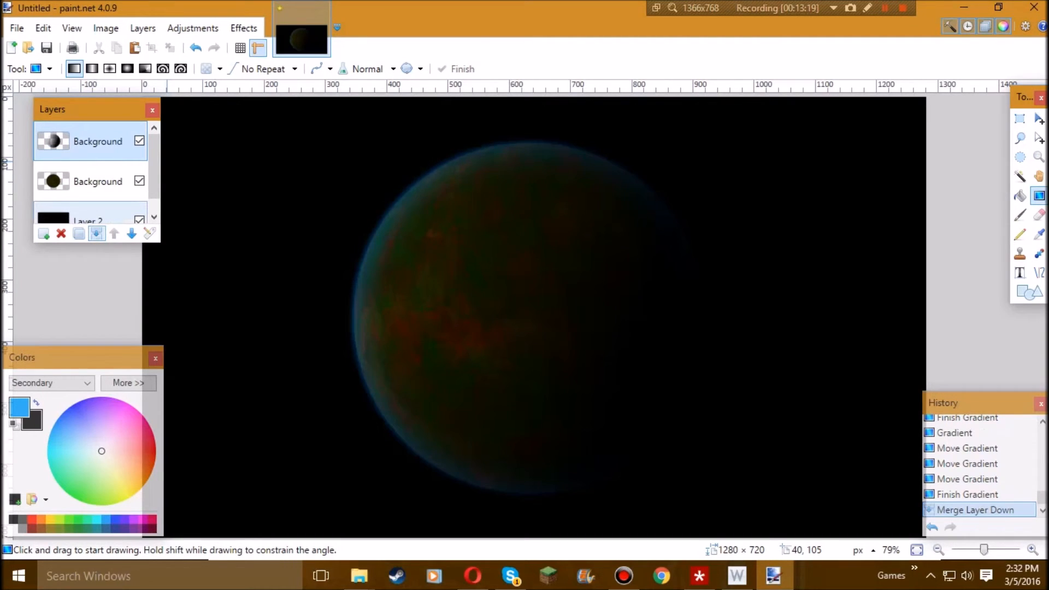
left_click(96, 234)
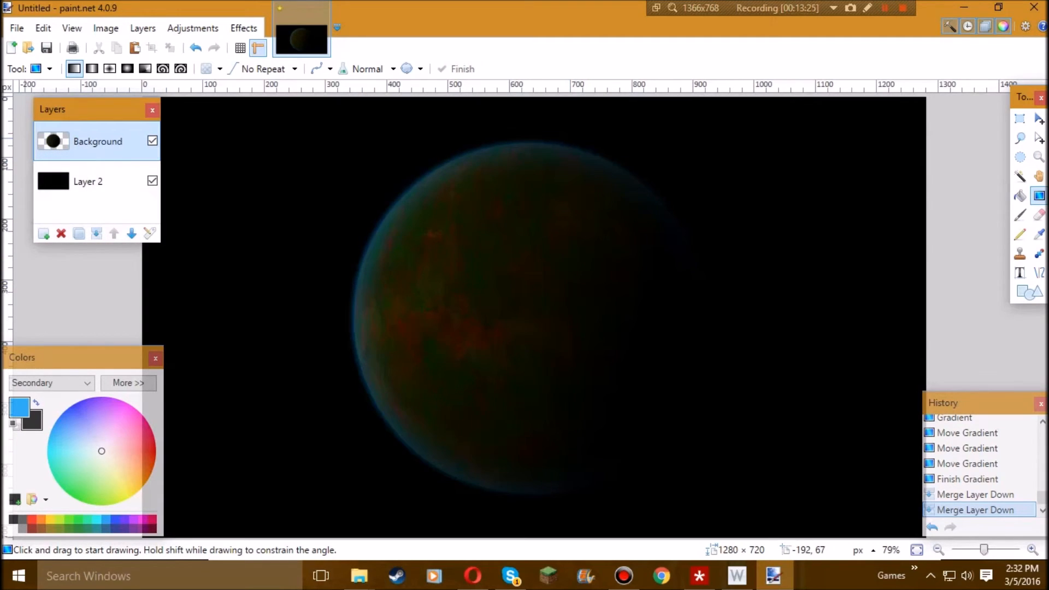
left_click(143, 28)
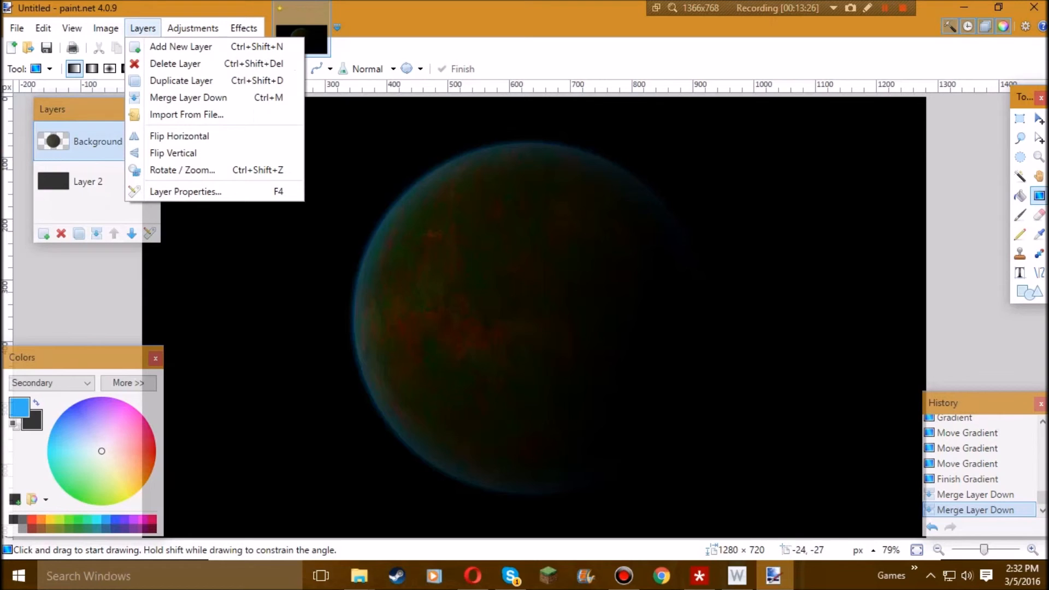
left_click(182, 169)
left_click_drag(260, 136, 260, 136)
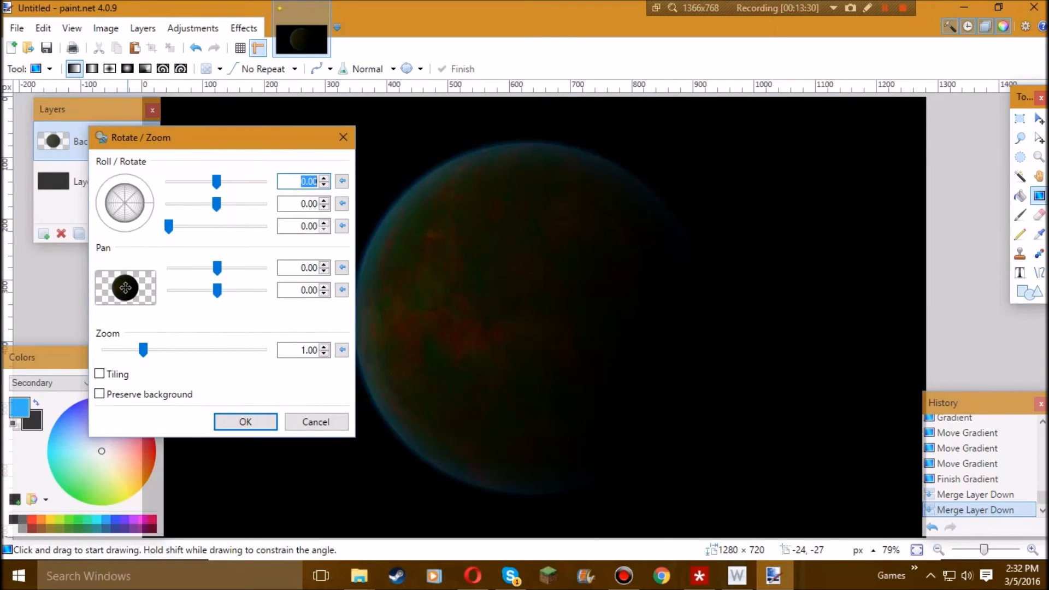
mouse_move(125, 202)
left_mouse_down()
mouse_move(125, 188)
mouse_move(114, 216)
mouse_move(126, 199)
left_mouse_up()
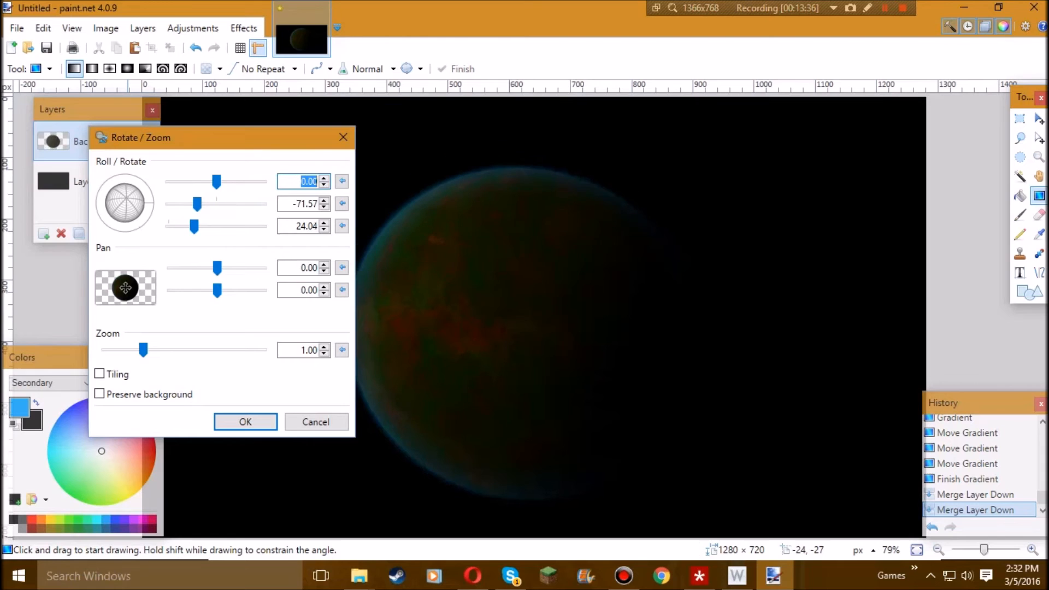
left_click(302, 417)
Move the merged planet towards the canvas's upper right using Rotate / Zoom with pan values 0.53 and -0.16.
left_click(143, 28)
left_click(183, 170)
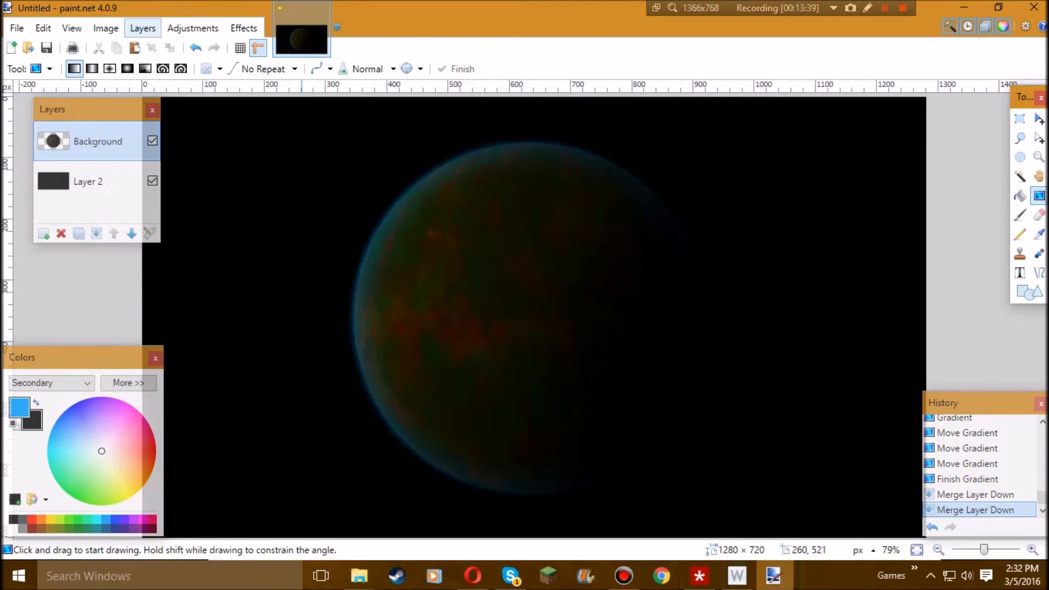
left_click_drag(534, 133, 186, 105)
mouse_move(82, 256)
left_mouse_down()
mouse_move(94, 248)
mouse_move(68, 277)
mouse_move(97, 271)
mouse_move(98, 253)
left_mouse_up()
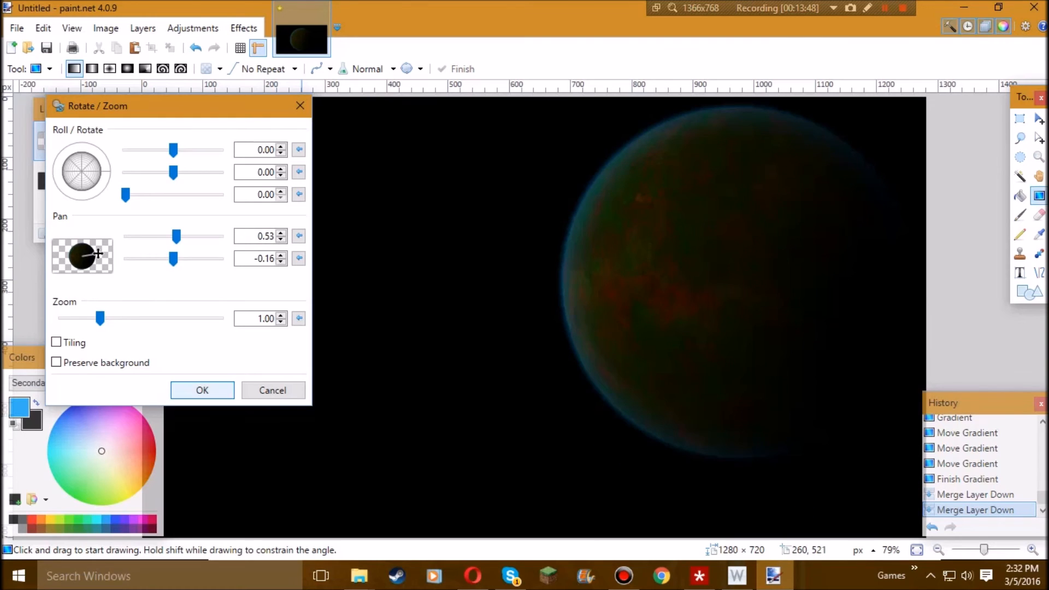
left_click(202, 390)
Add noise stars to the black Layer 2 with intensity 100, color saturation 10 and coverage 1.14.
left_click(88, 182)
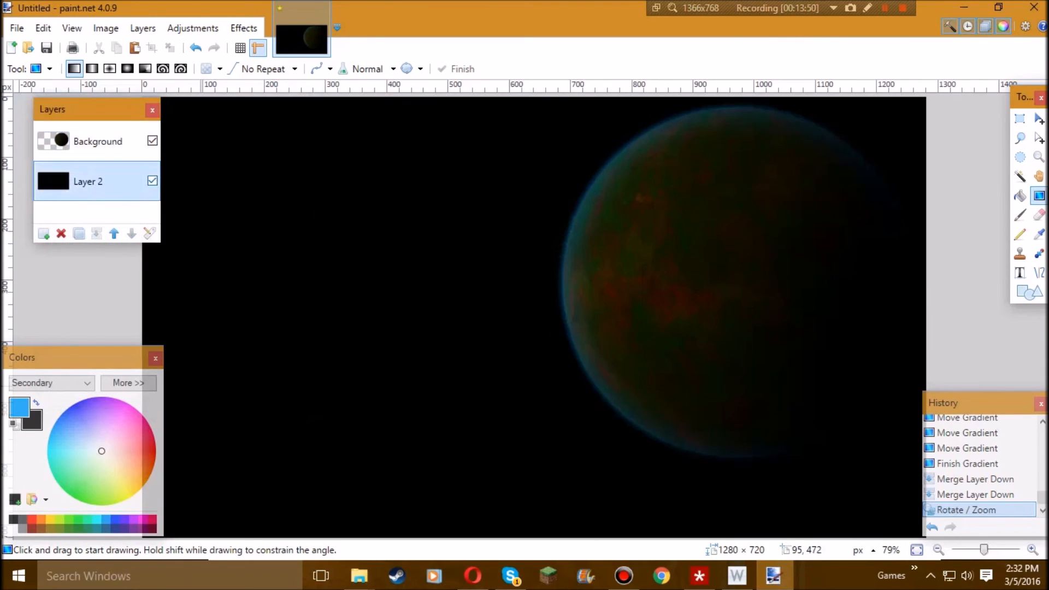
left_click(243, 28)
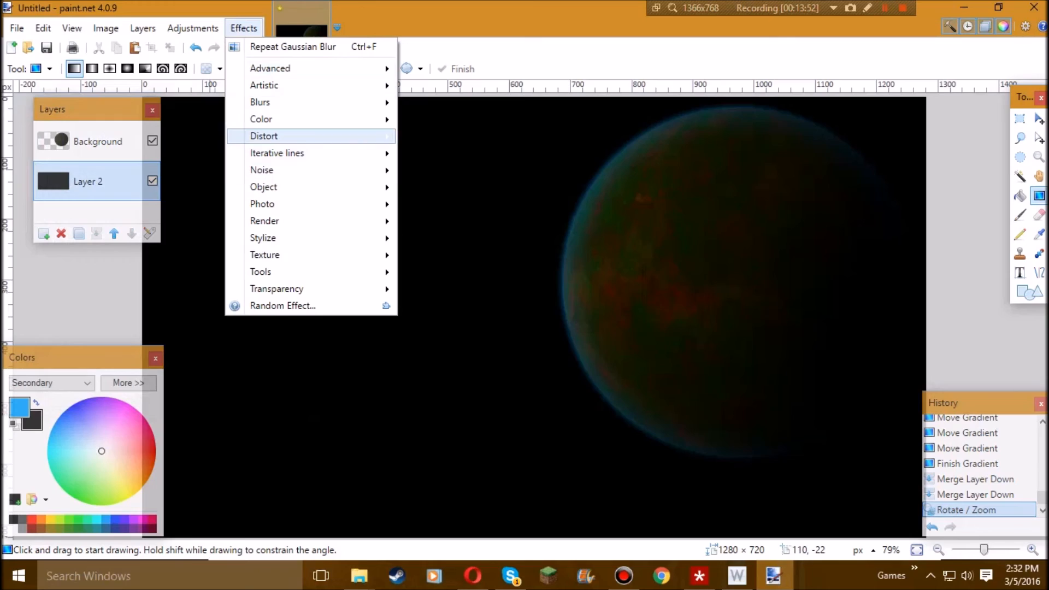
mouse_move(261, 170)
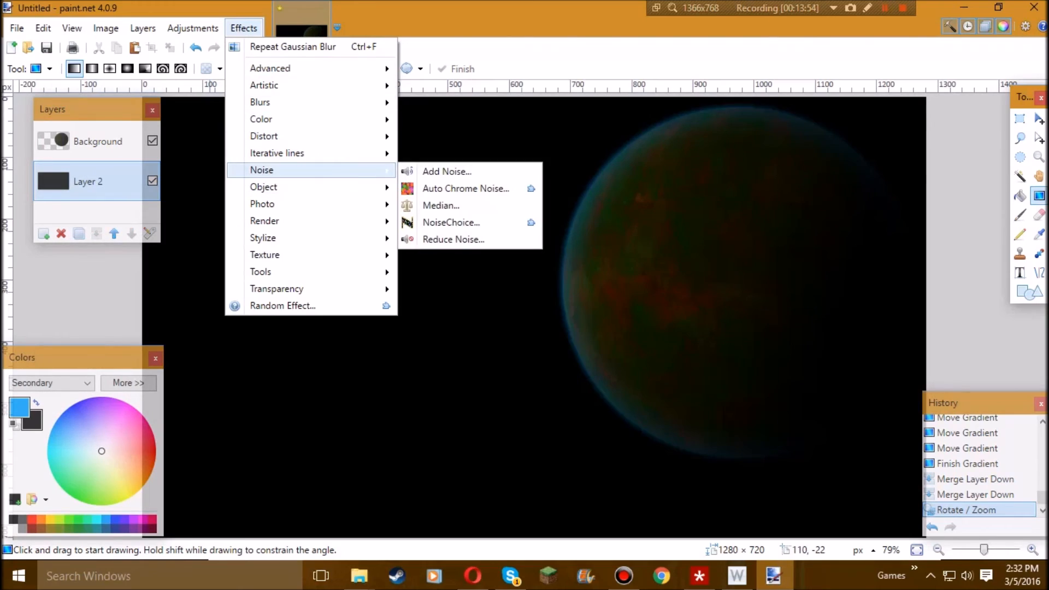
left_click(434, 169)
left_click_drag(511, 241, 569, 241)
left_click_drag(449, 279, 413, 279)
left_click_drag(565, 317, 426, 317)
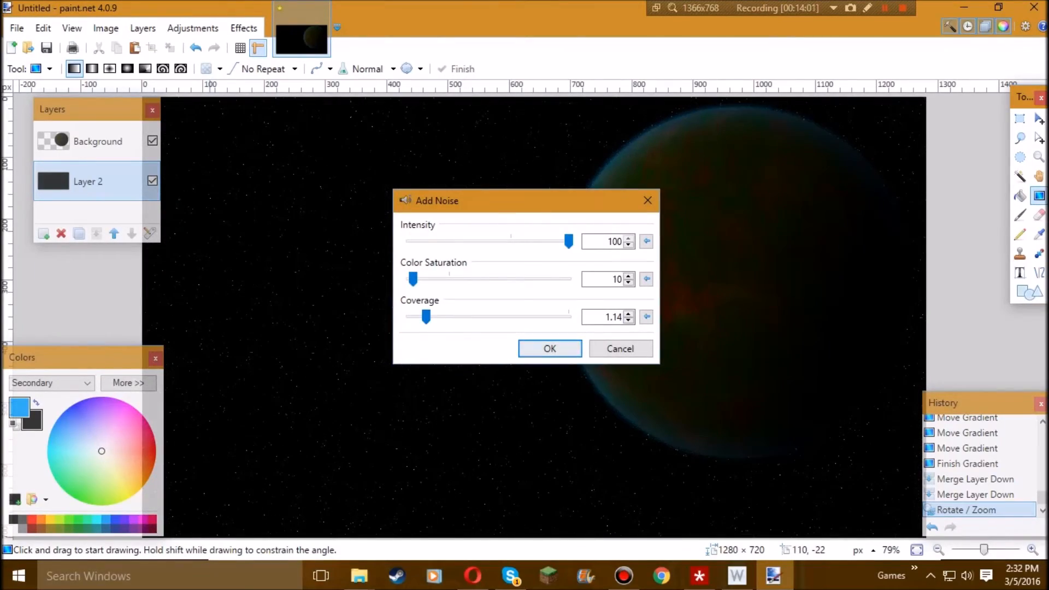
left_click(549, 348)
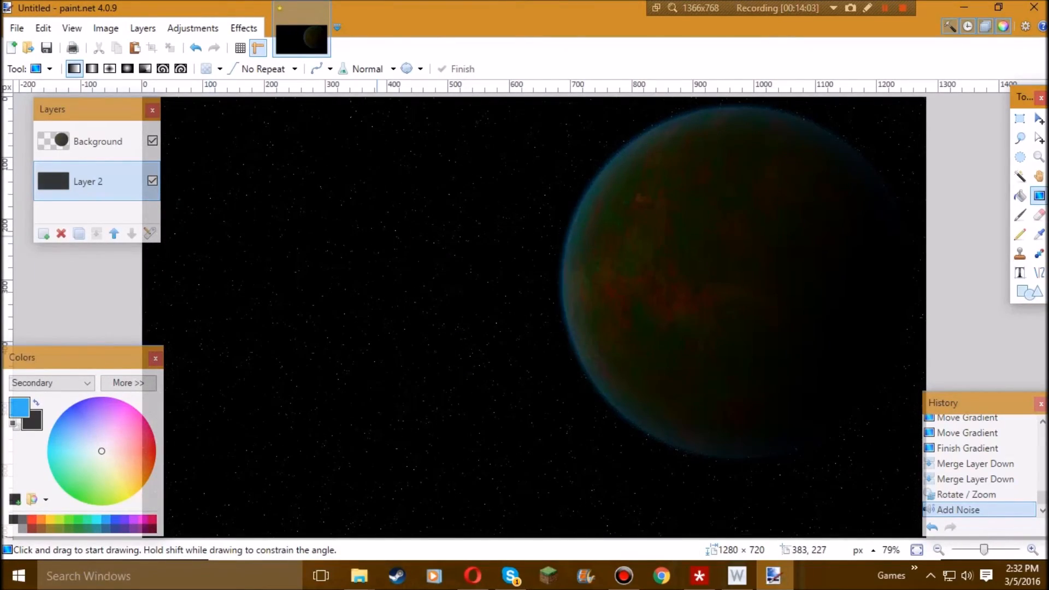